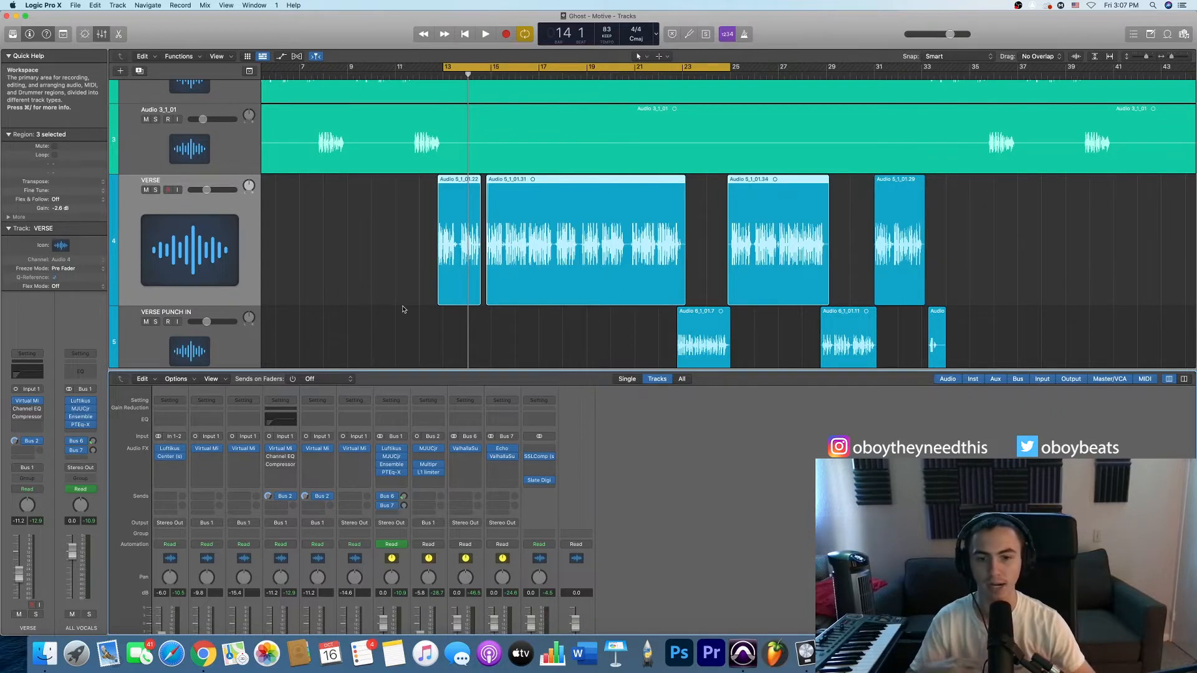
- Select the BEAT_01 track, reduce the overall track heights to show every track, and make the BEAT_01 row taller
{"action": "scroll", "coordinate": [402, 309], "scroll_direction": "up", "scroll_amount": 5}
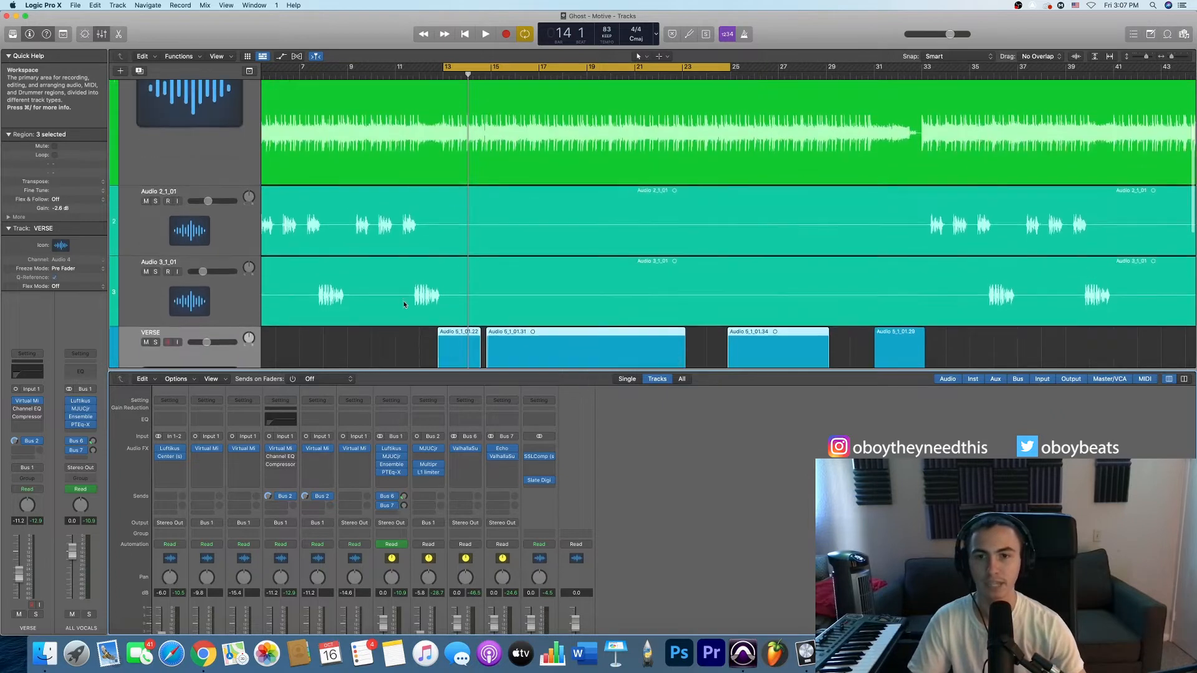
{"action": "left_click", "coordinate": [221, 245]}
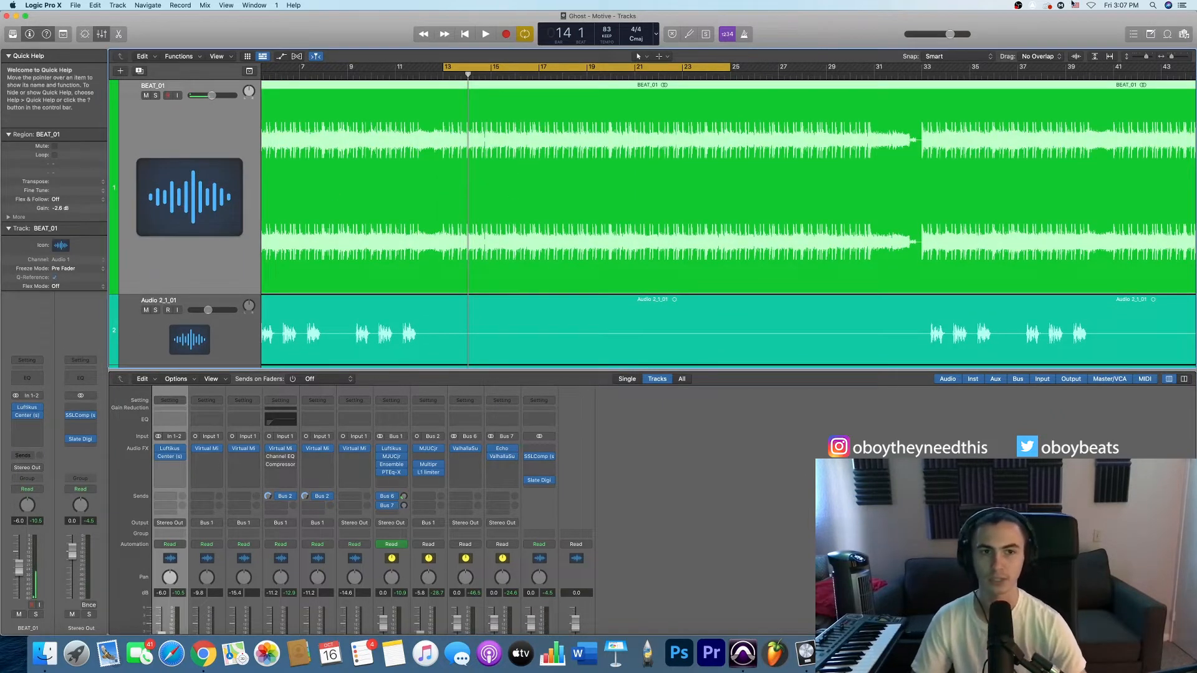
{"action": "left_click_drag", "start_coordinate": [1147, 58], "coordinate": [1144, 58]}
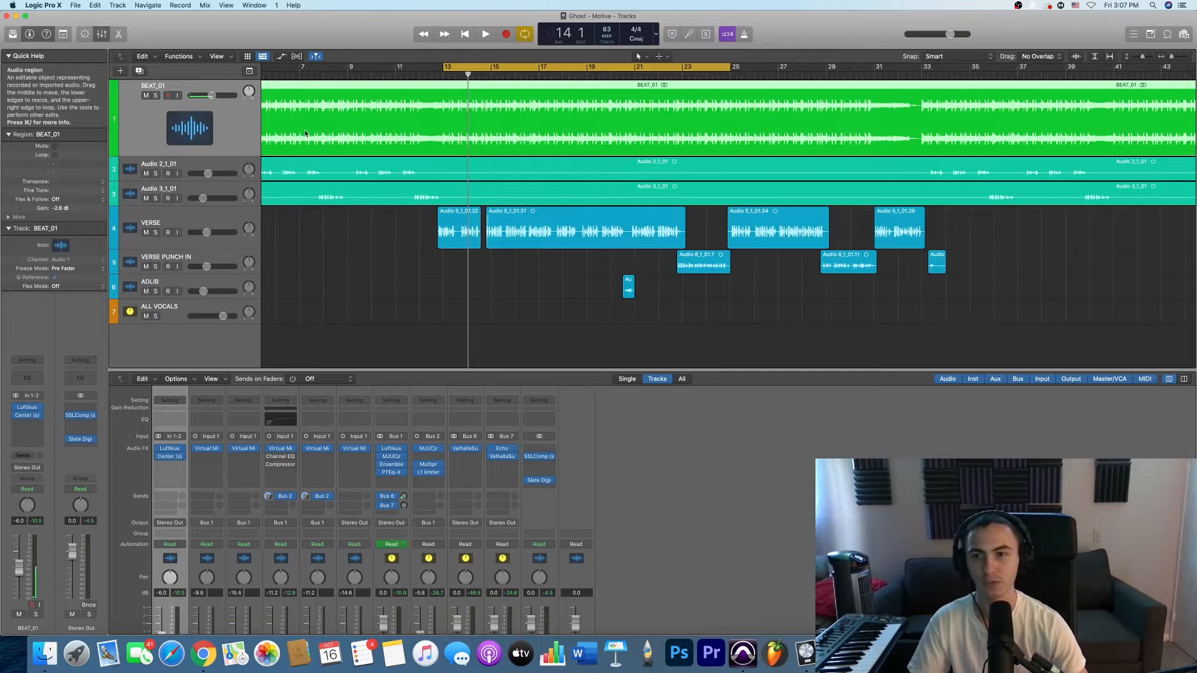
{"action": "left_click_drag", "start_coordinate": [234, 165], "coordinate": [235, 209]}
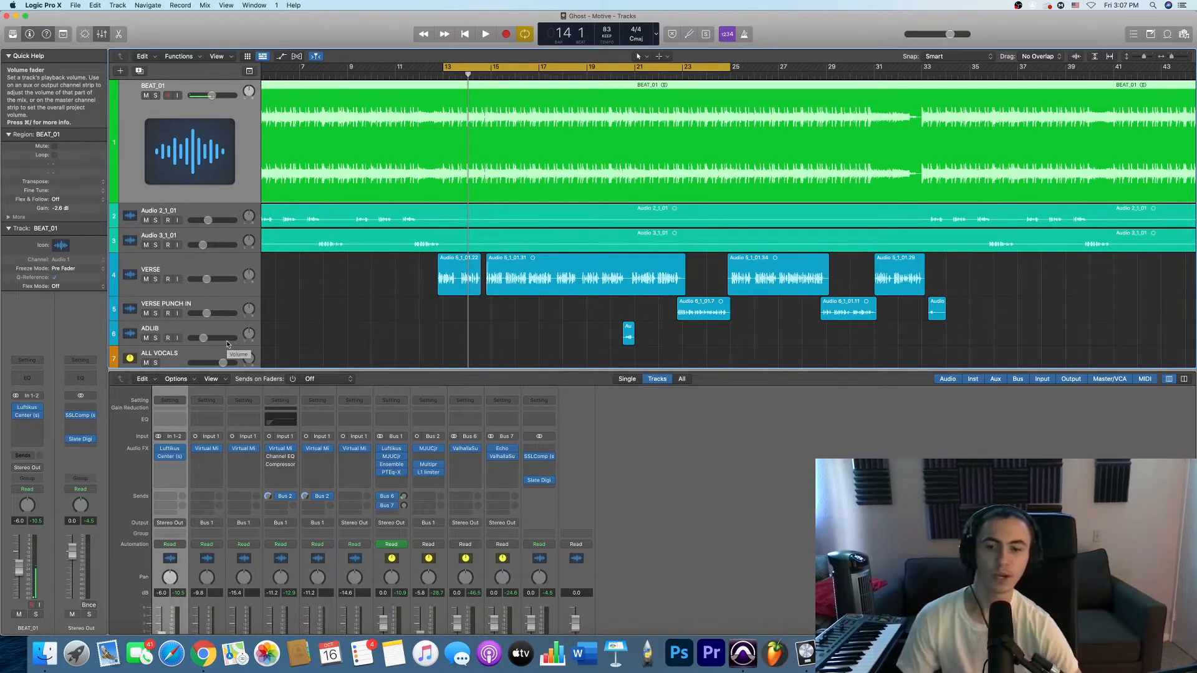
- Open the Luftikus equalizer on the BEAT_01 track, examine its band and high boost settings, and close it
{"action": "left_click", "coordinate": [172, 451]}
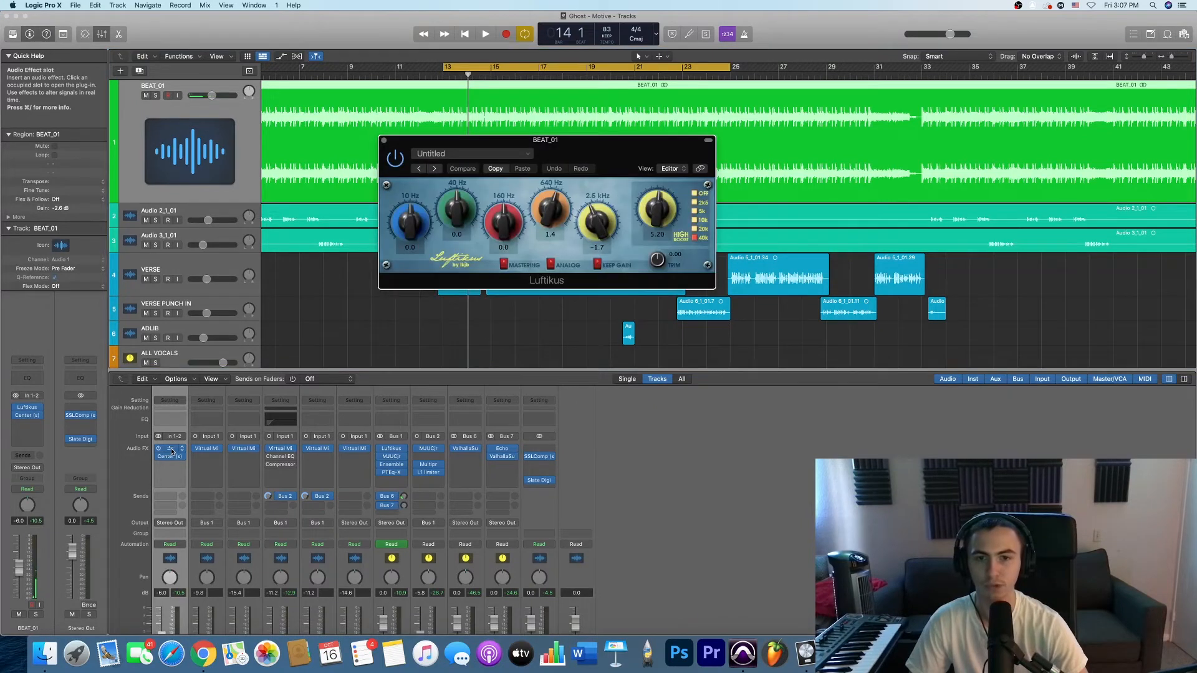
{"action": "left_click_drag", "start_coordinate": [626, 151], "coordinate": [570, 170]}
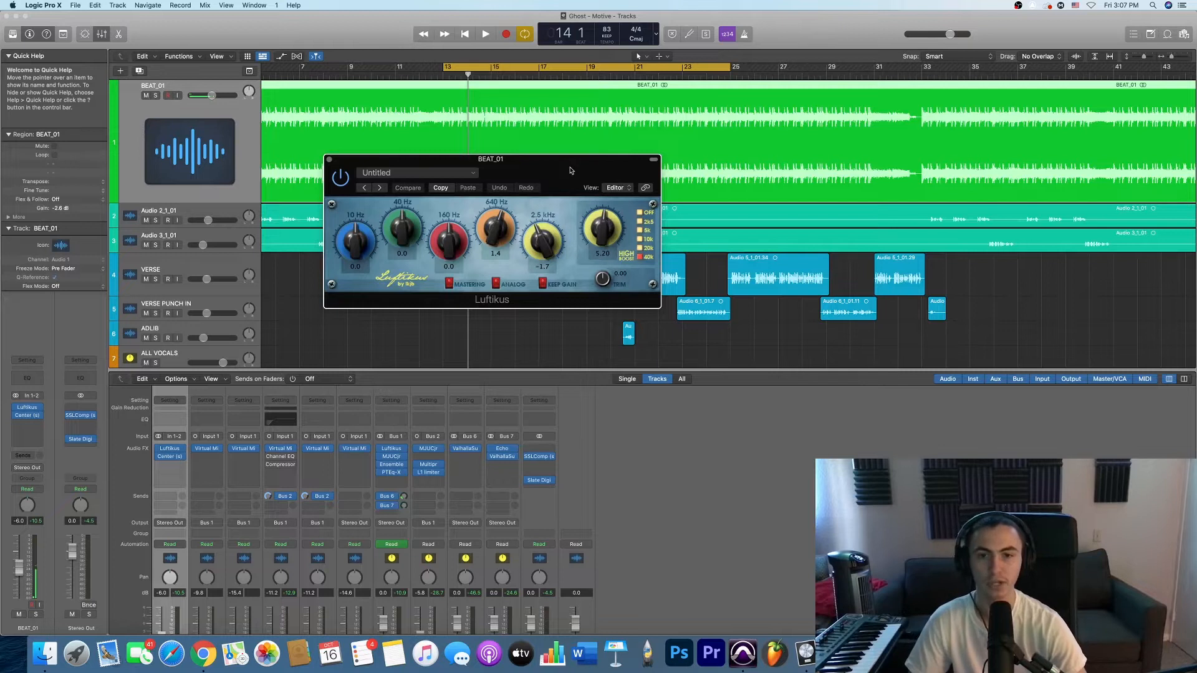
{"action": "left_click_drag", "start_coordinate": [560, 171], "coordinate": [519, 185]}
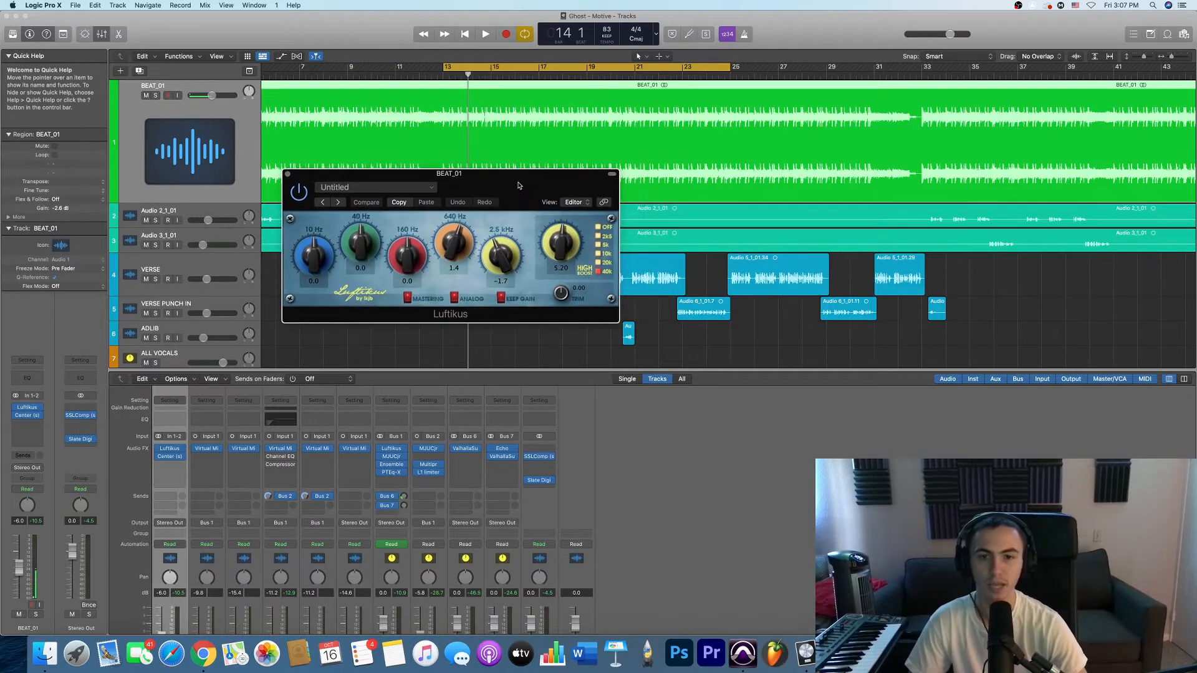
{"action": "left_click", "coordinate": [288, 174]}
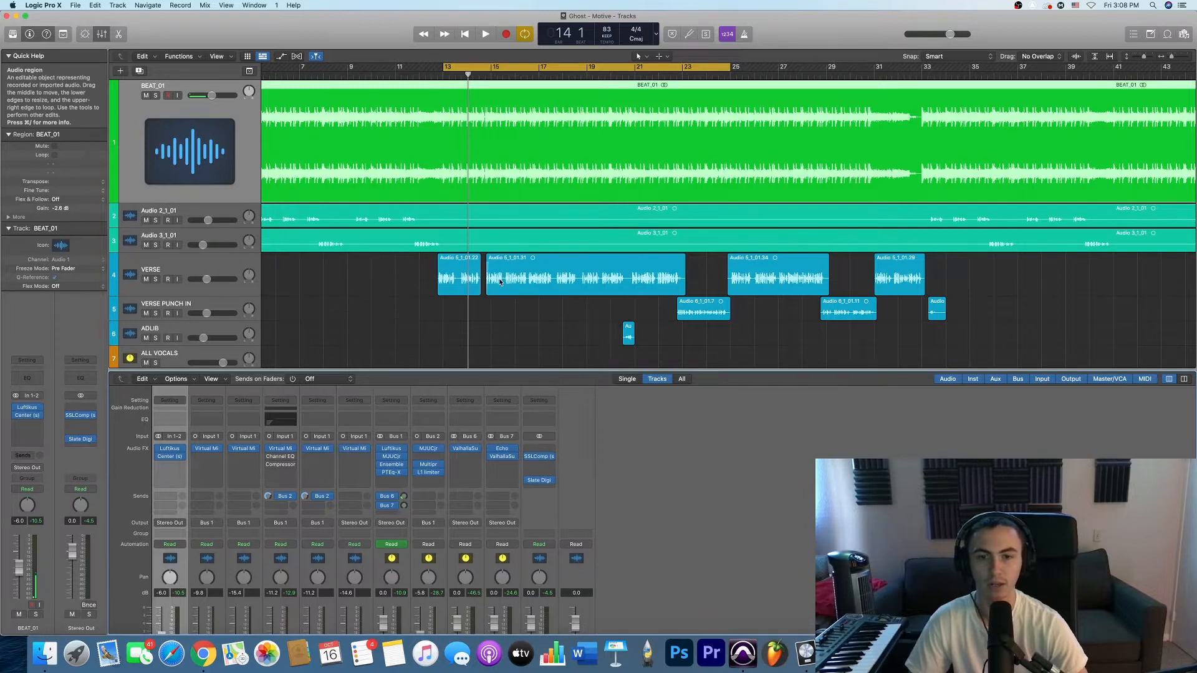
- Select the VERSE track and listen to the song from bar 13 to about bar 18
{"action": "left_click", "coordinate": [443, 75]}
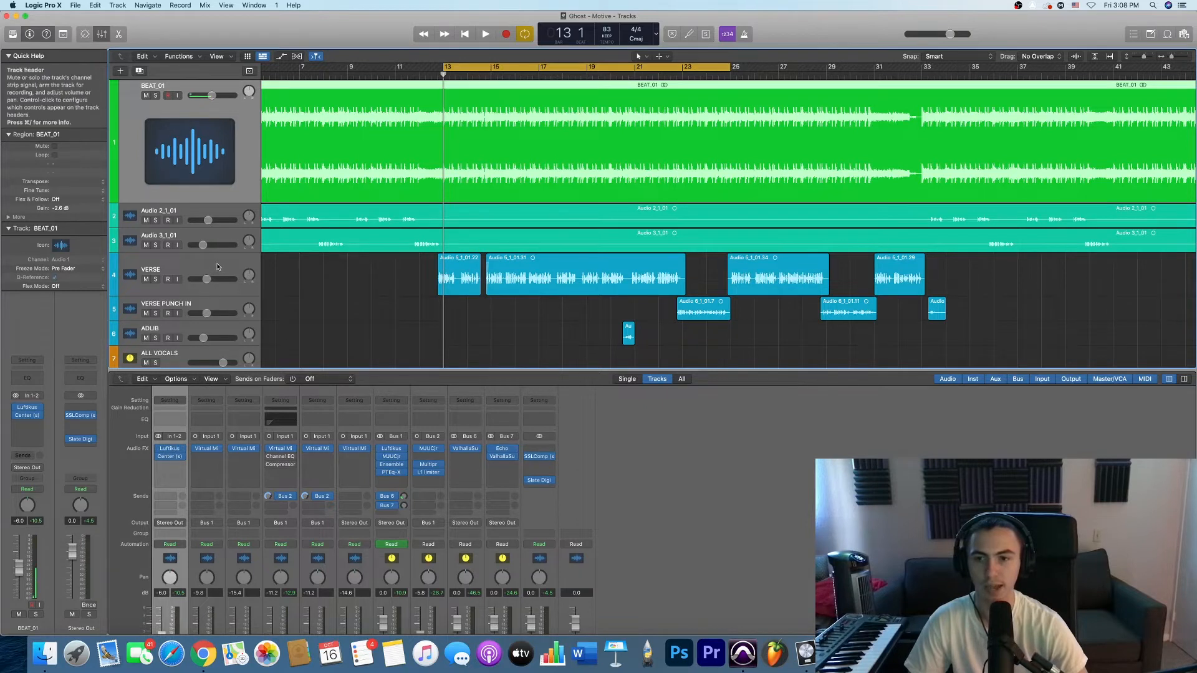
{"action": "left_click", "coordinate": [397, 263]}
{"action": "scroll", "coordinate": [462, 129], "scroll_direction": "down", "scroll_amount": 1}
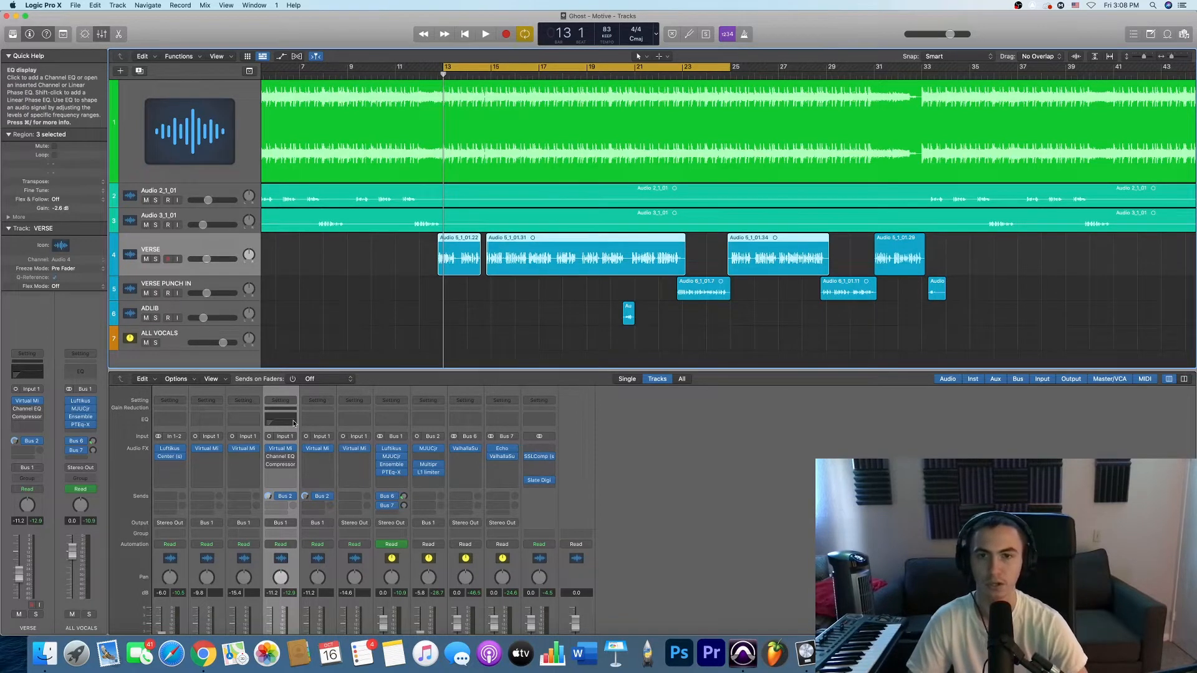
{"action": "key", "text": "space"}
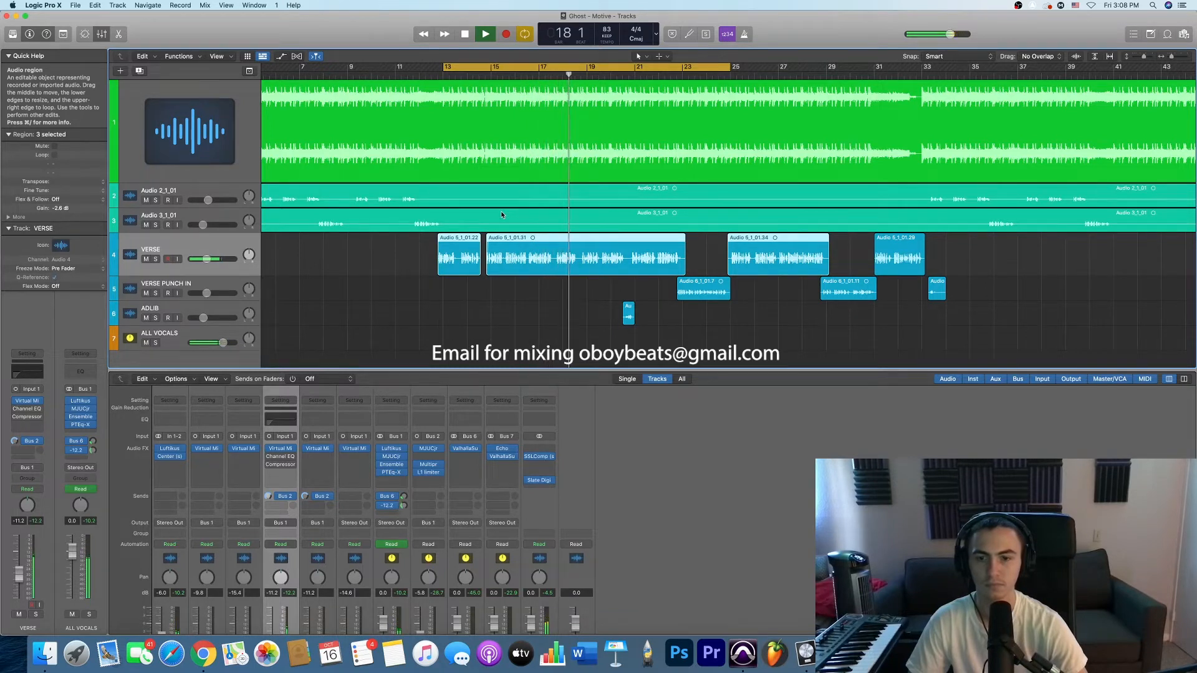
{"action": "key", "text": "space"}
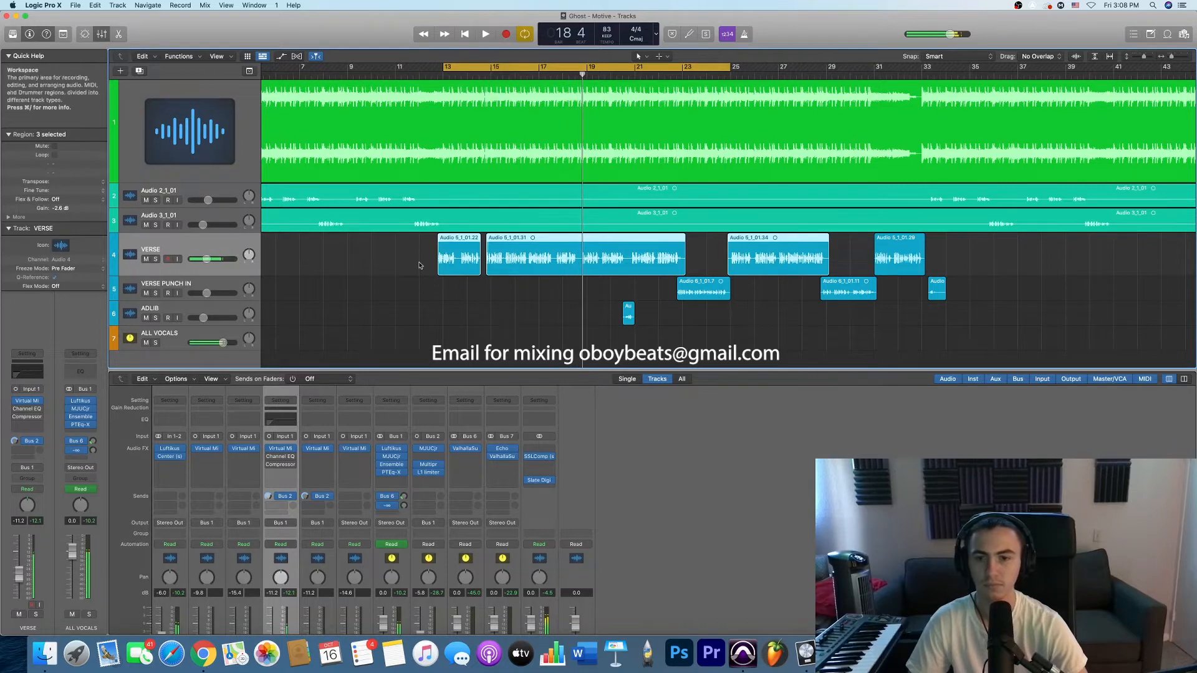
- Open the Center plug-in on the BEAT_01 track, examine its High knob and its Center and Sides faders, and close it
{"action": "left_click", "coordinate": [246, 148]}
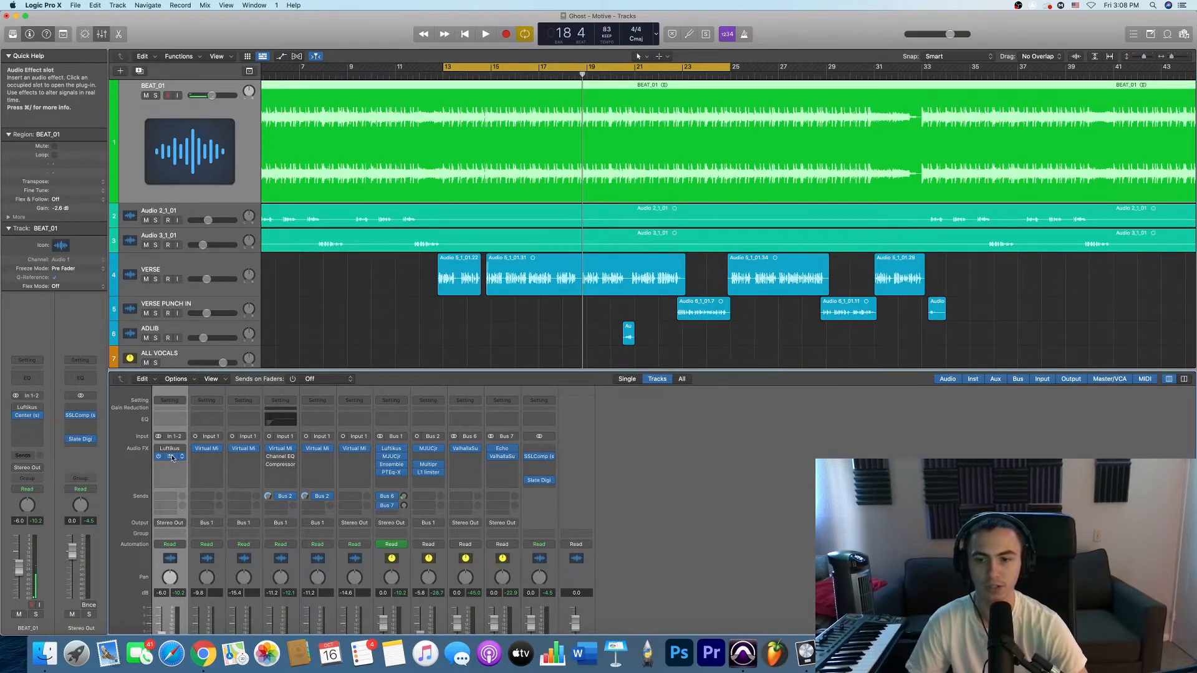
{"action": "left_click", "coordinate": [171, 457]}
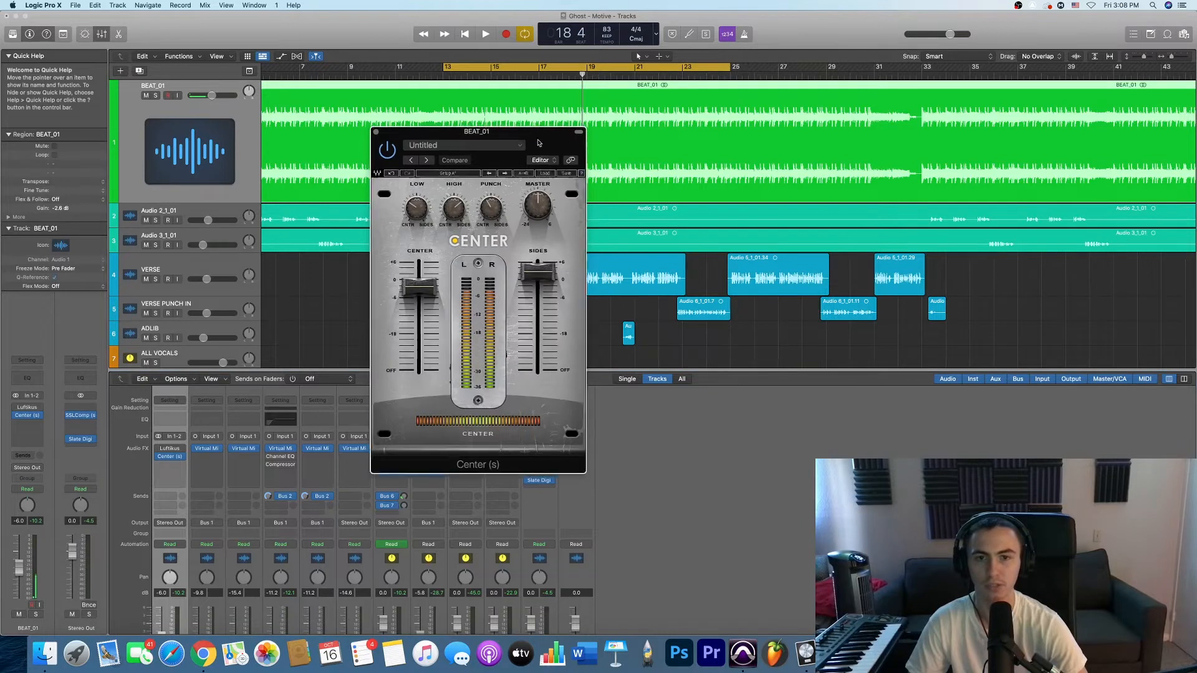
{"action": "left_click_drag", "start_coordinate": [538, 143], "coordinate": [654, 164]}
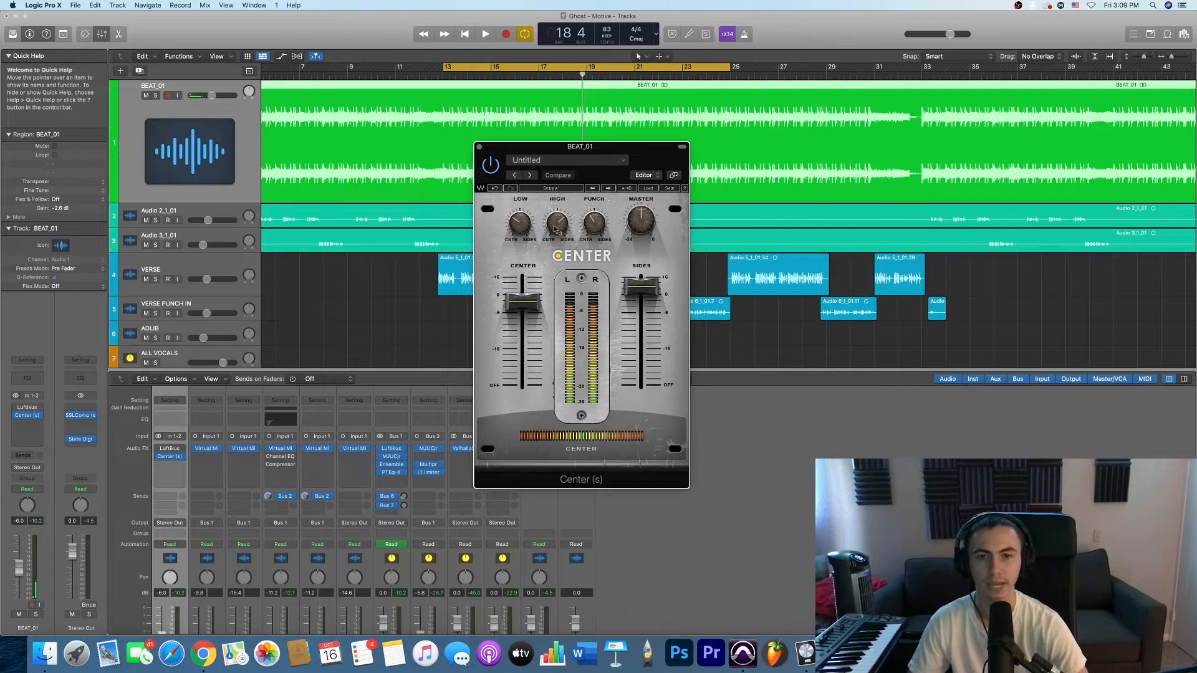
{"action": "mouse_move", "coordinate": [555, 229]}
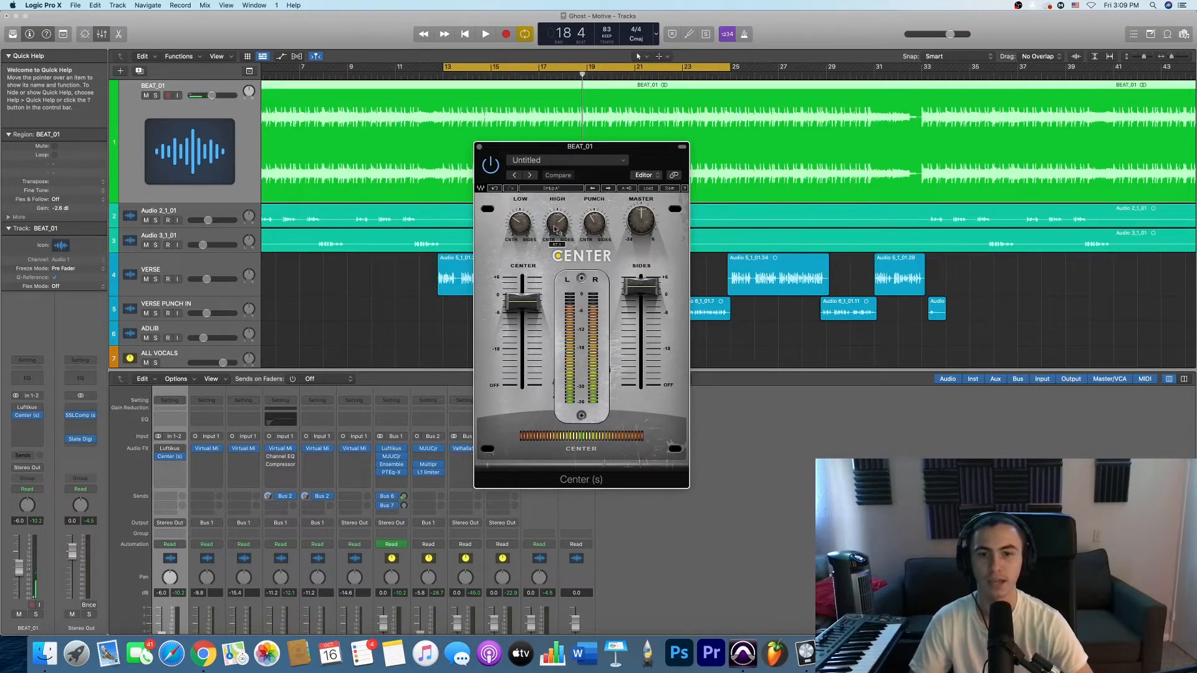
{"action": "mouse_move", "coordinate": [517, 301]}
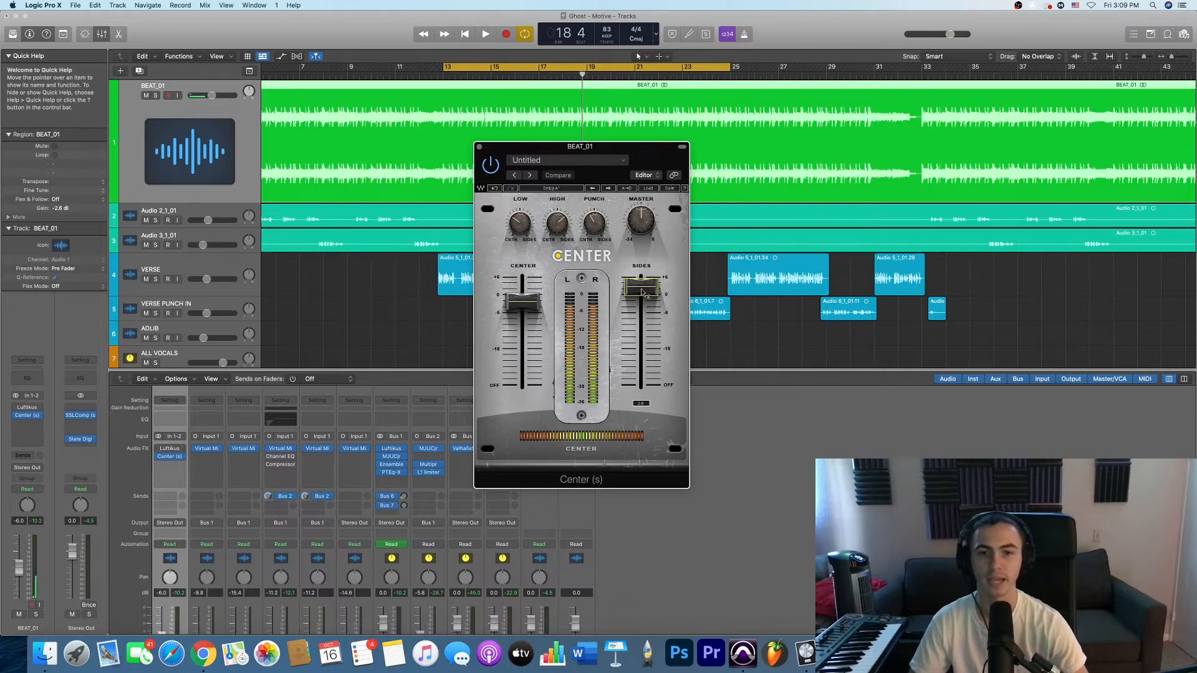
{"action": "left_click", "coordinate": [518, 297]}
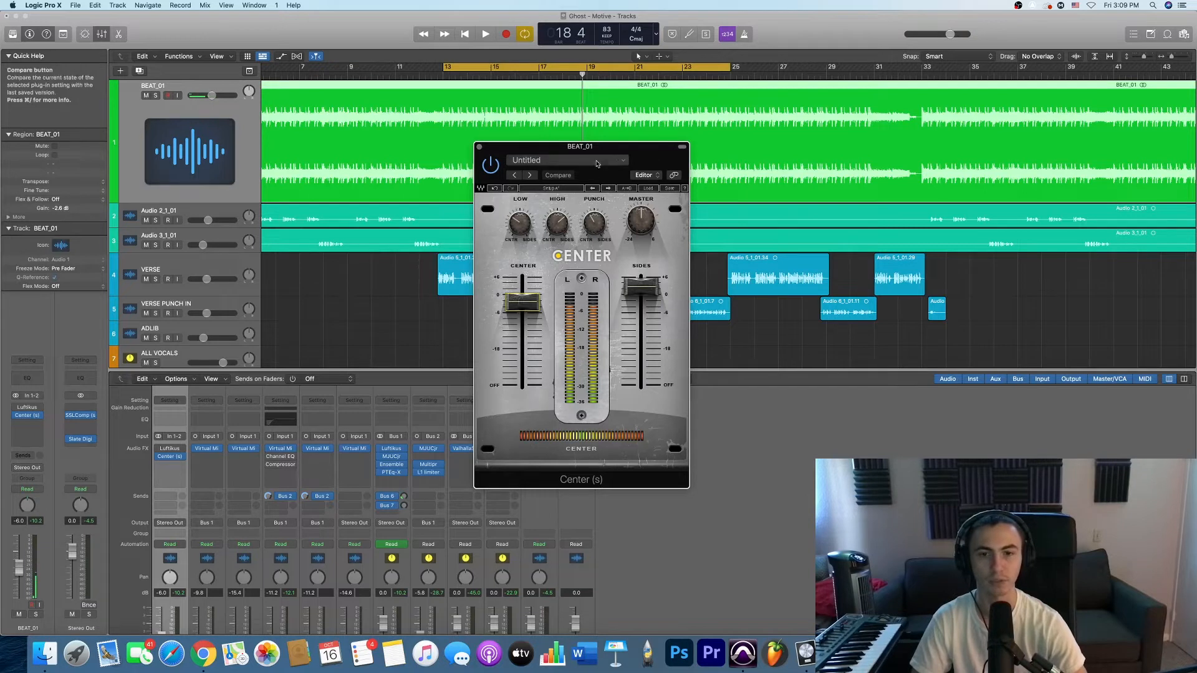
{"action": "left_click_drag", "start_coordinate": [638, 149], "coordinate": [633, 146]}
{"action": "left_click", "coordinate": [636, 284]}
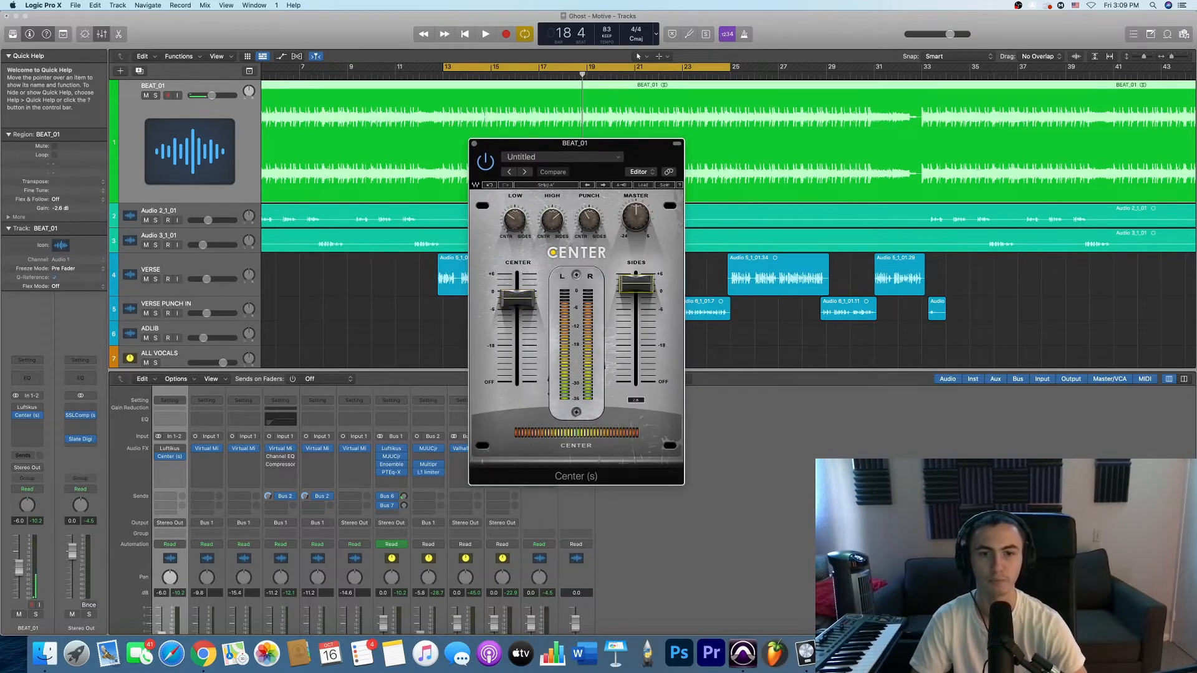
{"action": "left_click", "coordinate": [474, 143]}
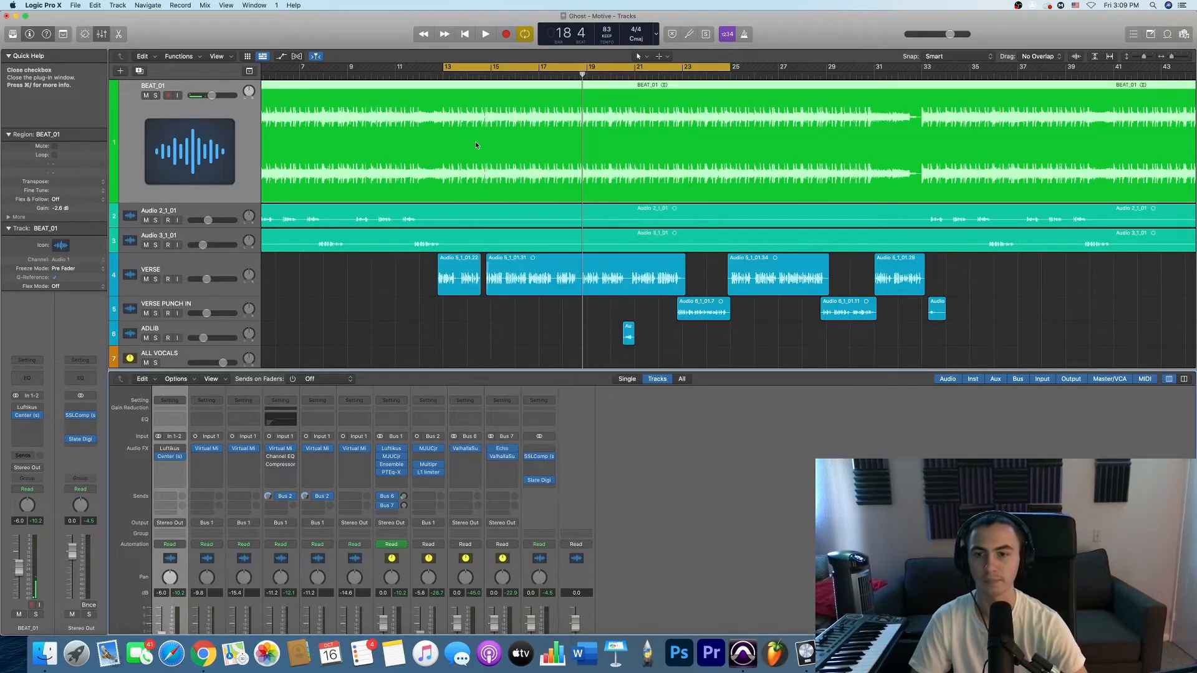
- Return the playhead to bar 13, bypass Virtual Mix Rack on the VERSE track, and enable its Channel EQ and Compressor
{"action": "left_click", "coordinate": [444, 76]}
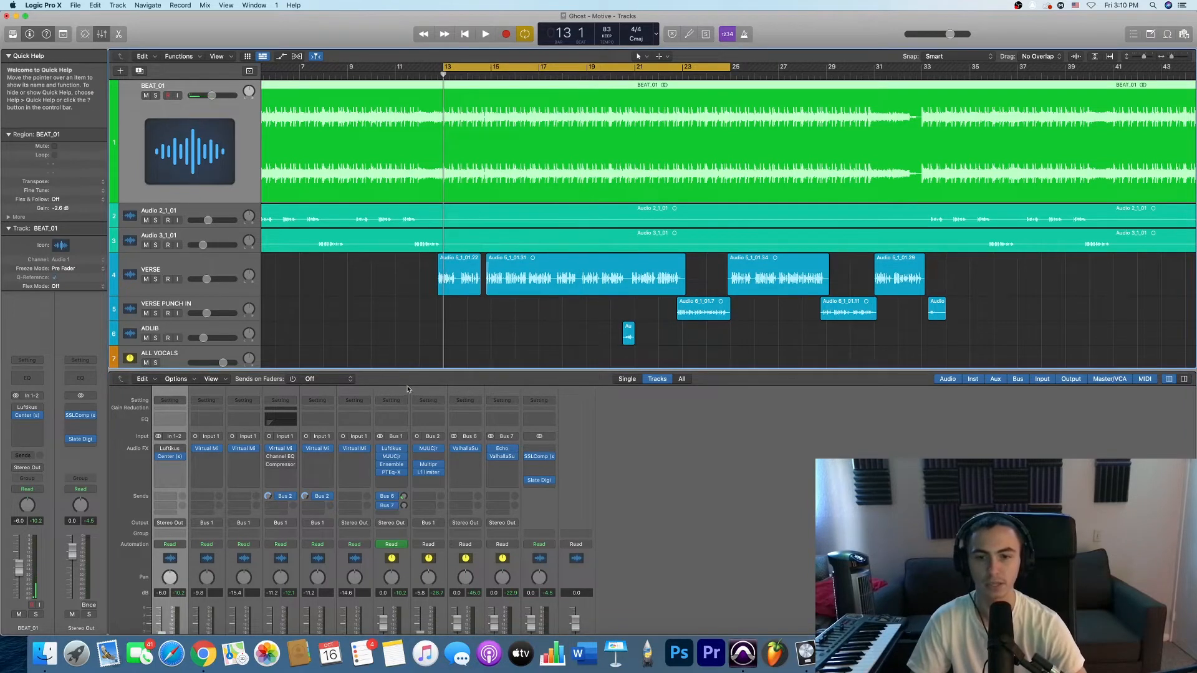
{"action": "left_click", "coordinate": [203, 261]}
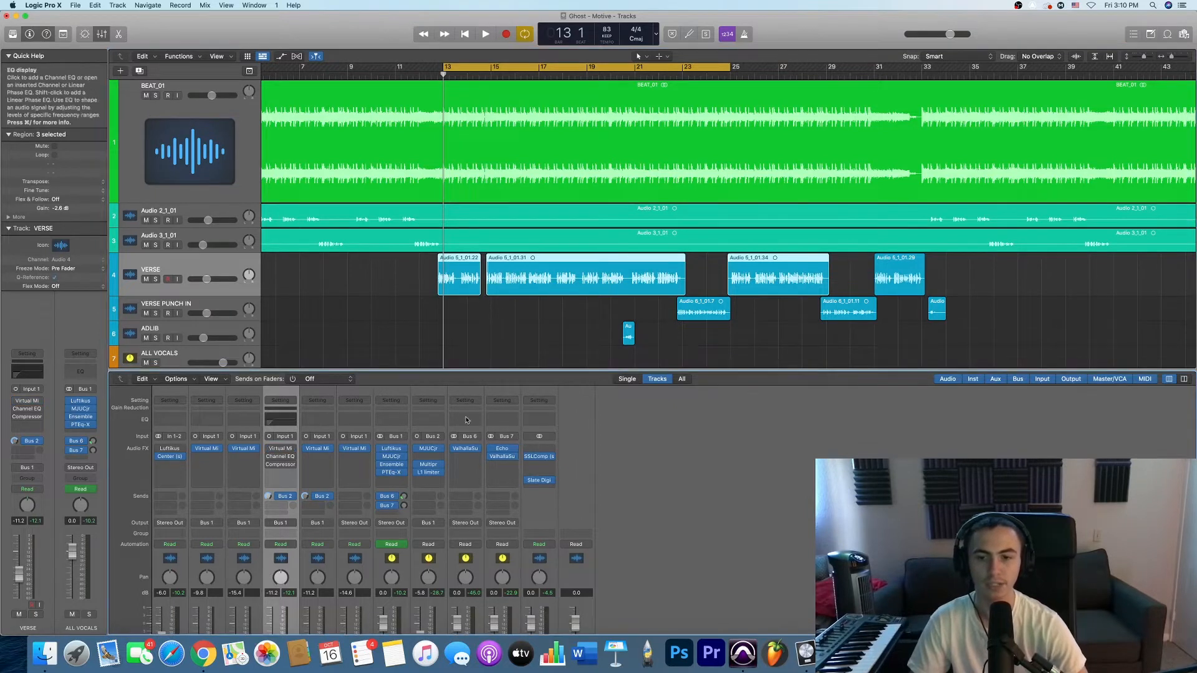
{"action": "left_click", "coordinate": [270, 458]}
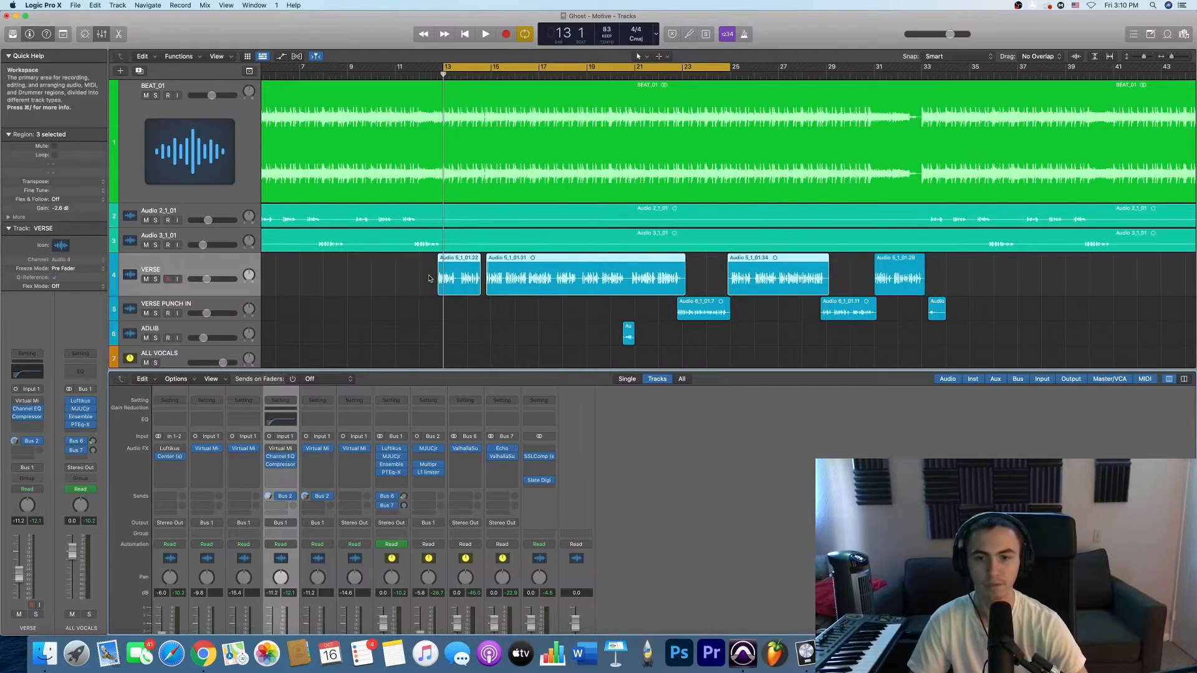
- Examine the VERSE track's Channel EQ by toggling its low-cut band off and on, and briefly check Virtual Mix Rack
{"action": "left_click", "coordinate": [281, 456]}
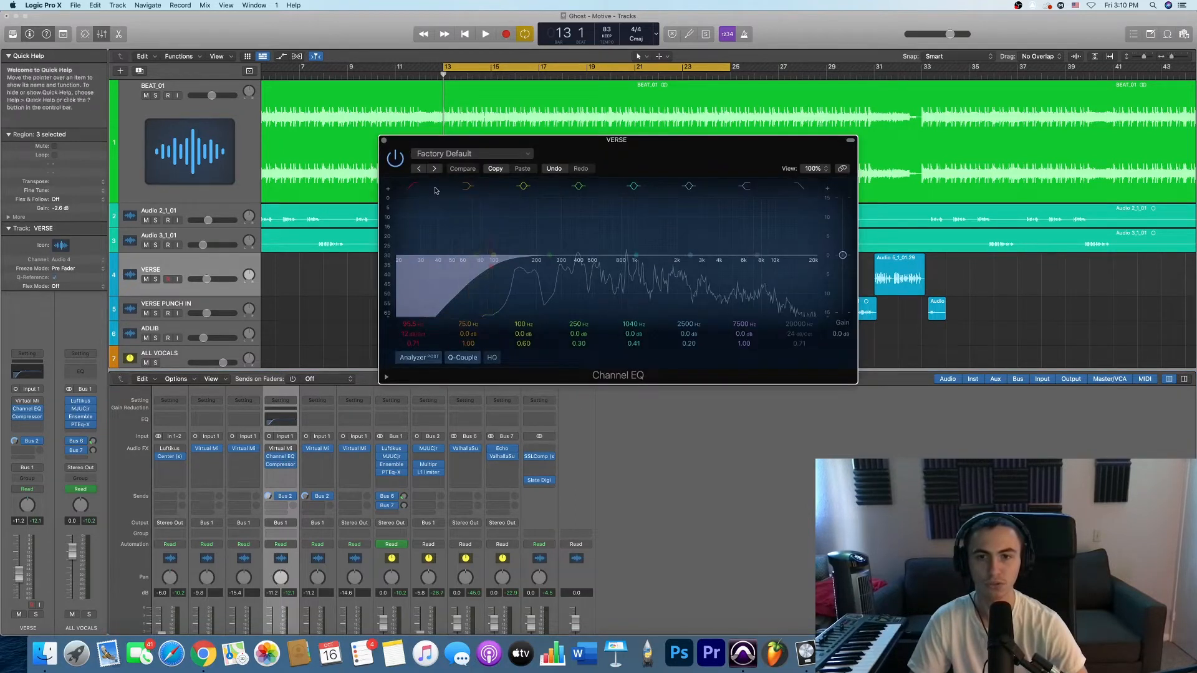
{"action": "left_click", "coordinate": [413, 186]}
{"action": "left_click", "coordinate": [413, 187]}
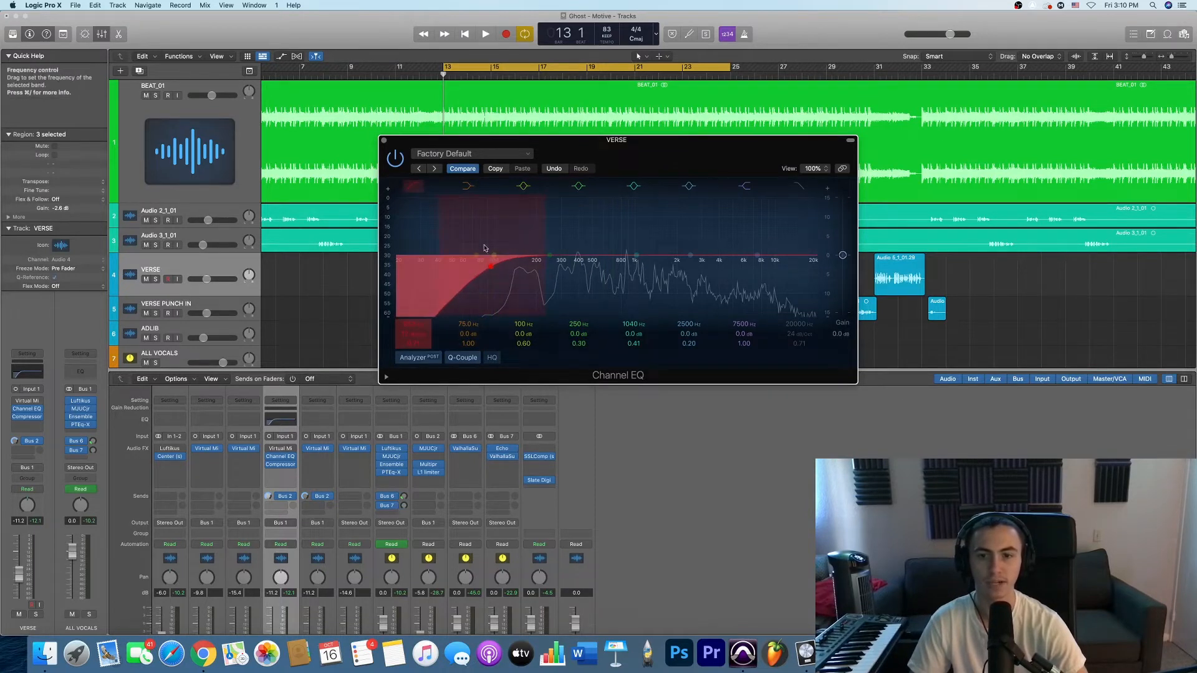
{"action": "left_click", "coordinate": [385, 140]}
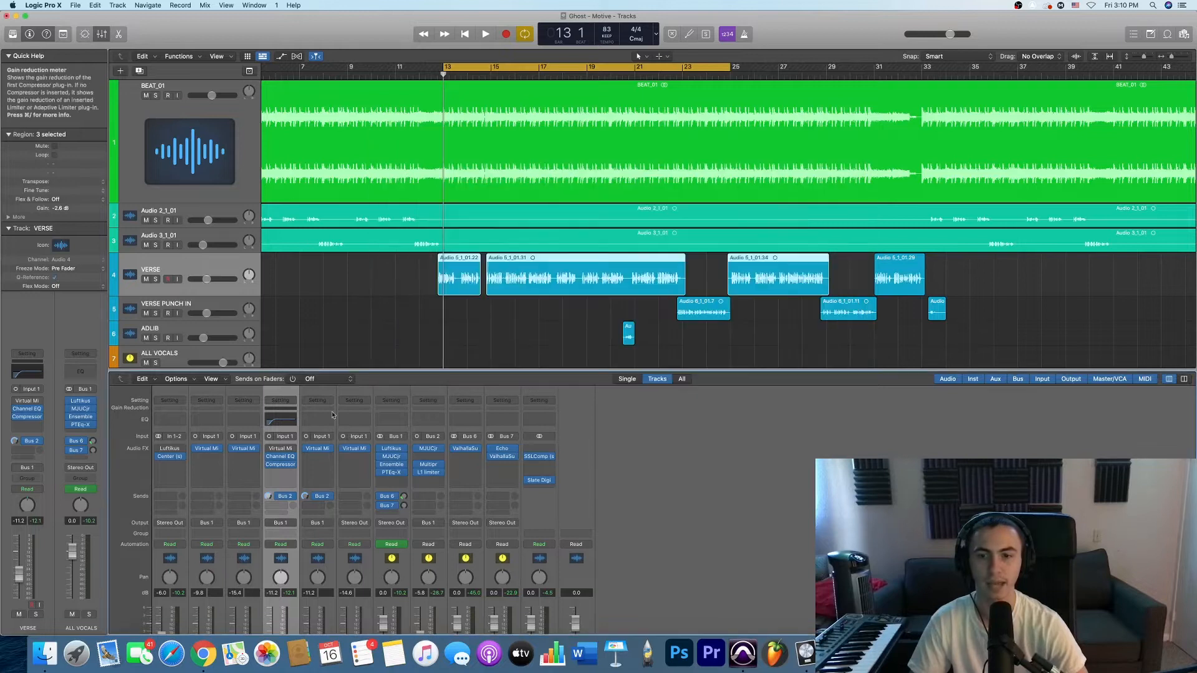
{"action": "left_click", "coordinate": [280, 450]}
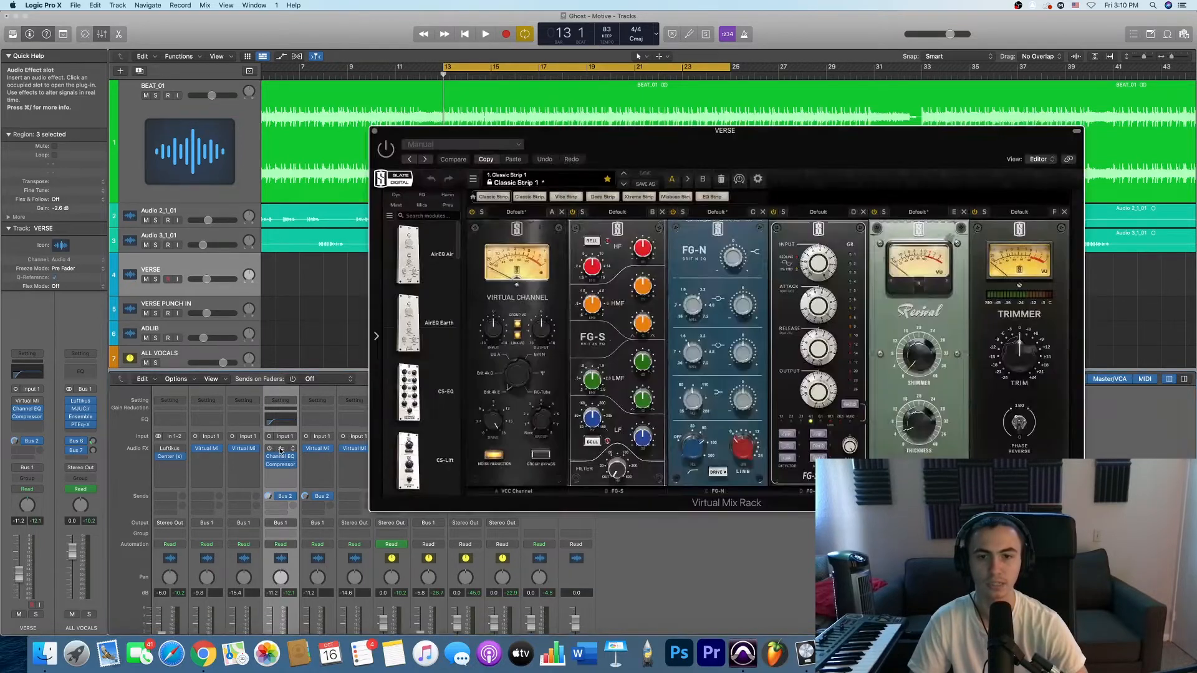
{"action": "left_click", "coordinate": [280, 450]}
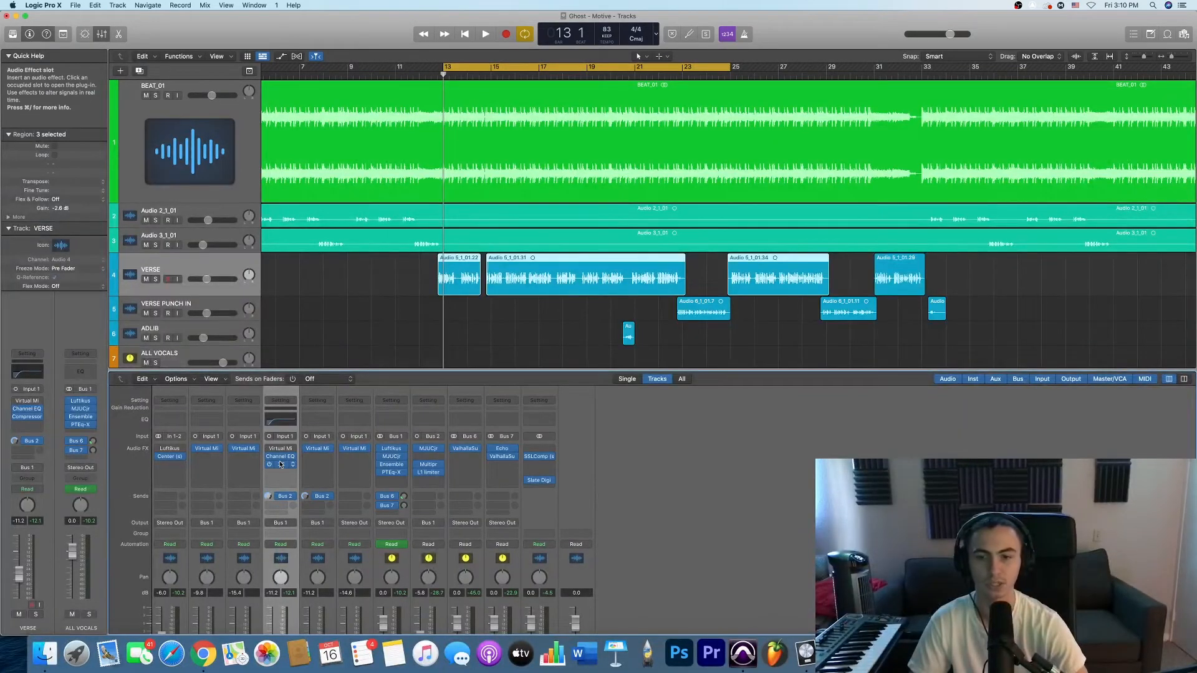
- Examine the VERSE track's Studio FET Compressor settings, play from bar 13 to watch its gain reduction meter, and close it
{"action": "left_click", "coordinate": [280, 464]}
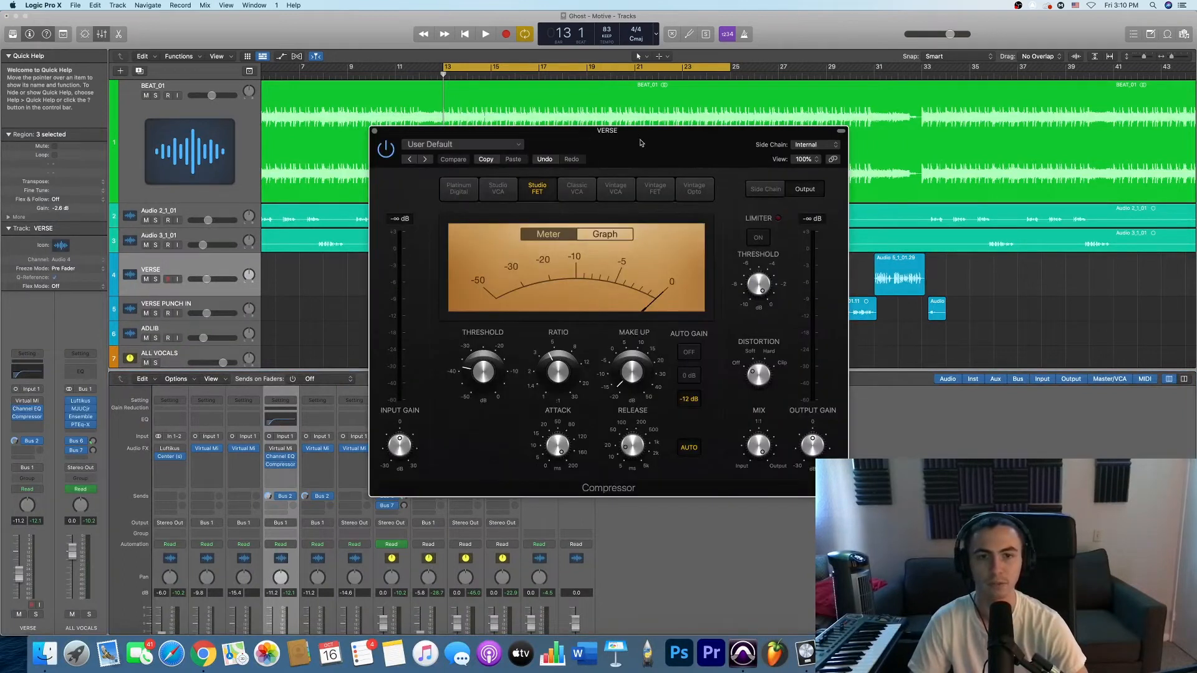
{"action": "left_click_drag", "start_coordinate": [640, 142], "coordinate": [740, 207]}
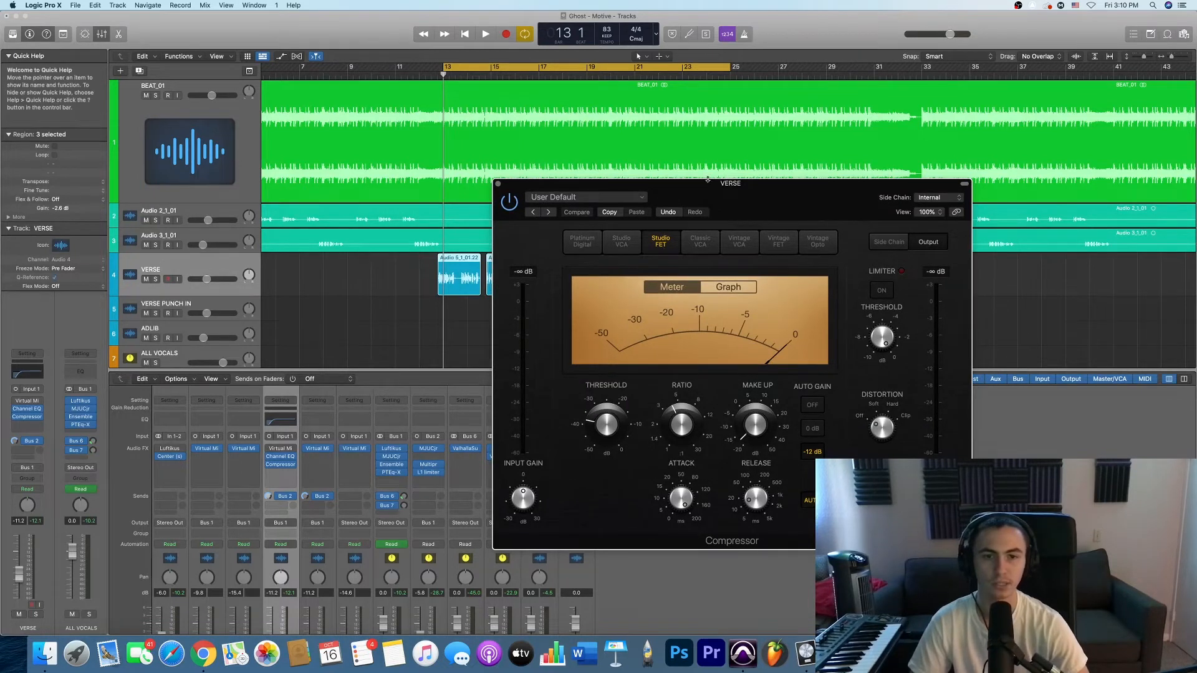
{"action": "left_click_drag", "start_coordinate": [736, 189], "coordinate": [670, 182]}
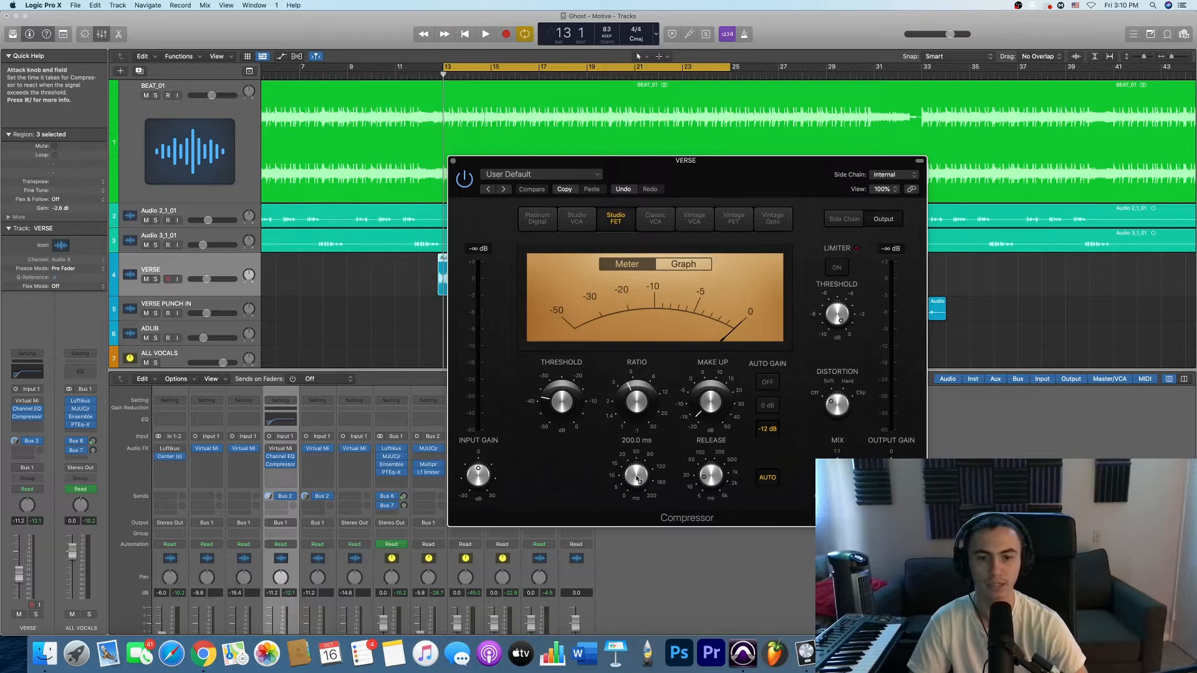
{"action": "left_click_drag", "start_coordinate": [711, 182], "coordinate": [694, 180]}
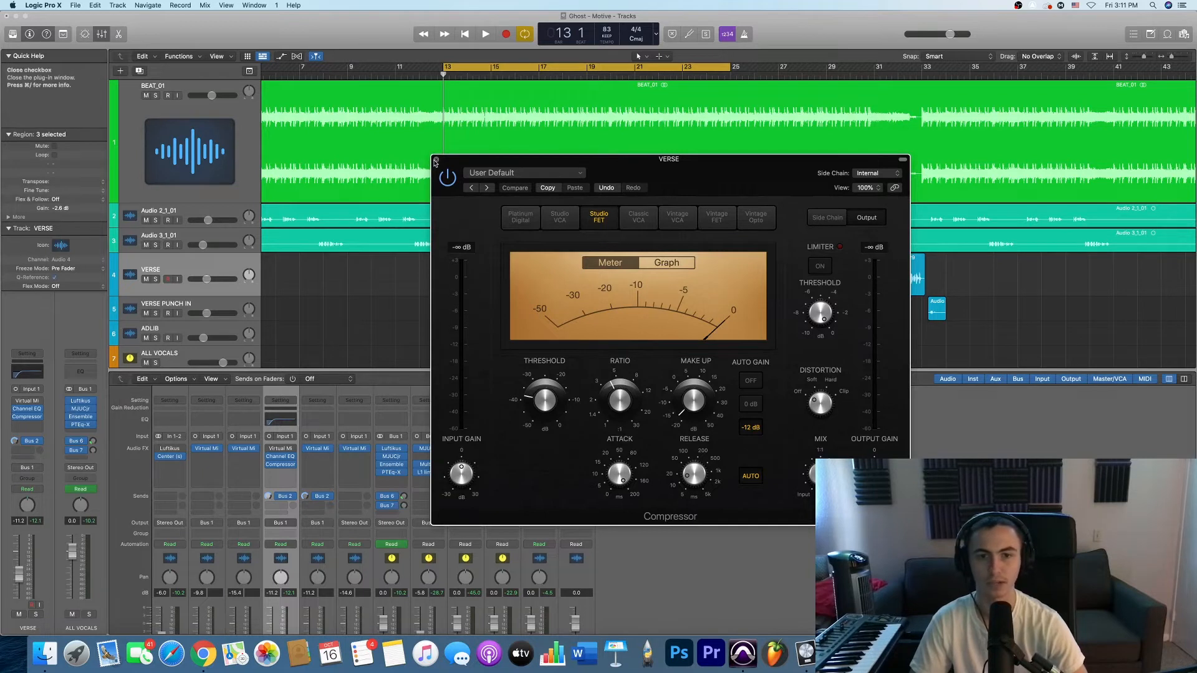
{"action": "key", "text": "space"}
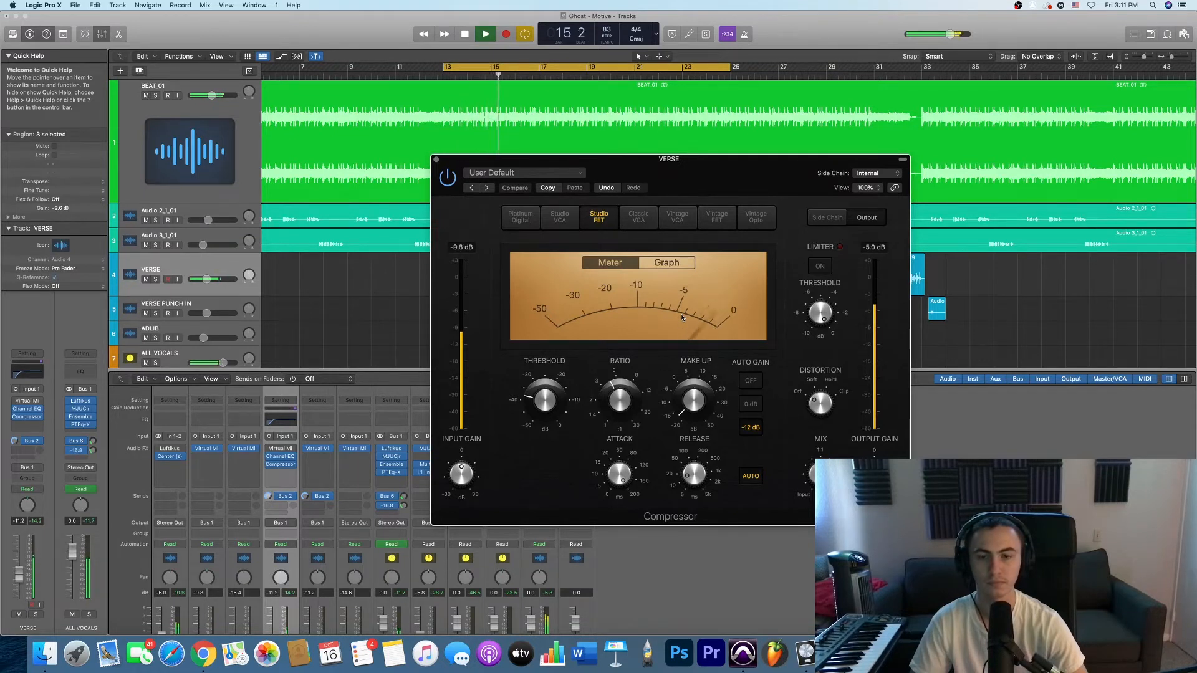
{"action": "key", "text": "space"}
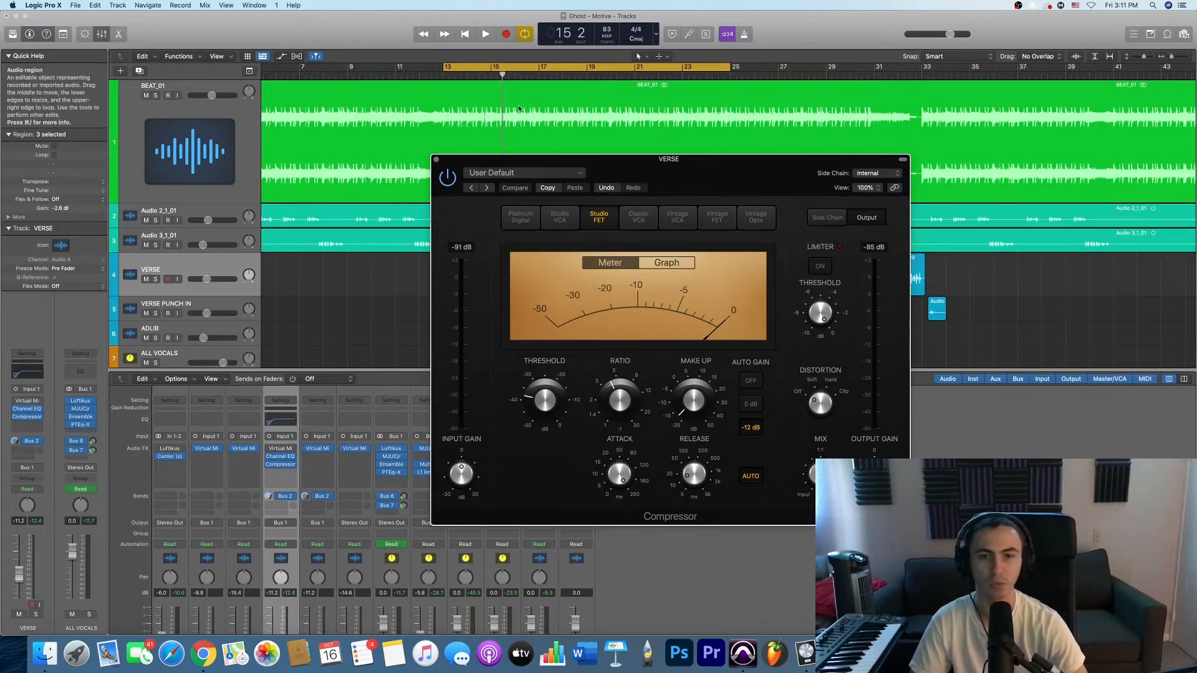
{"action": "left_click", "coordinate": [435, 160]}
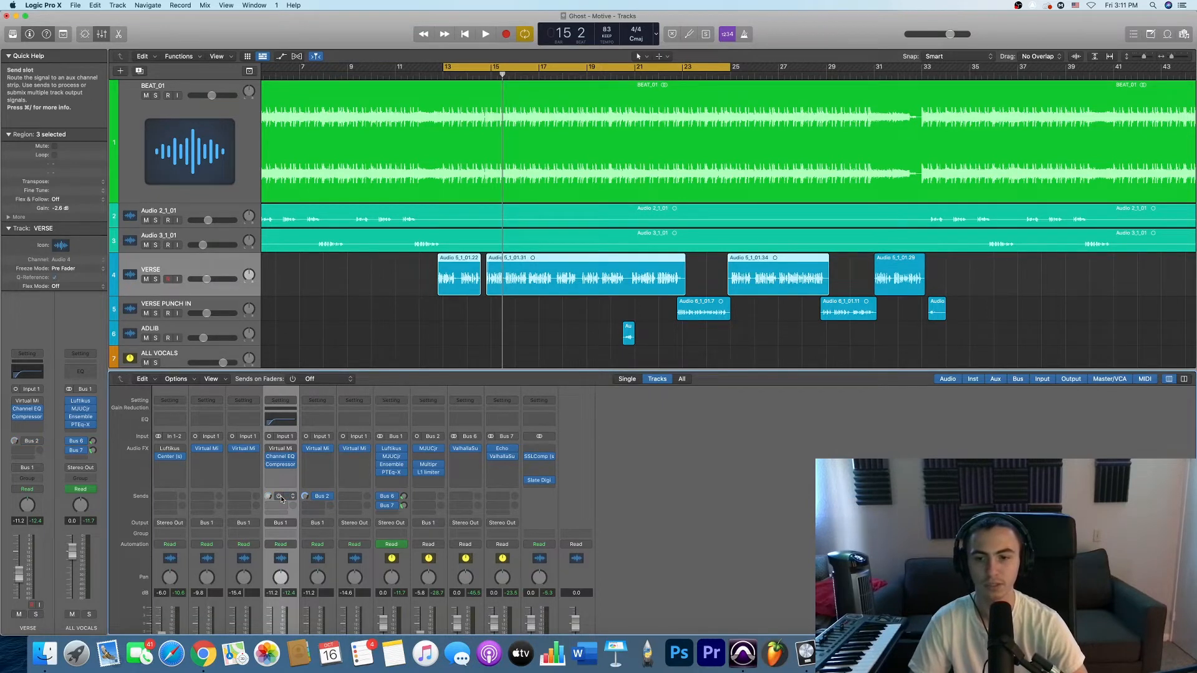
- Select the VERSE track and examine the bus destinations for an additional send, including Bus 2 → PARALLEL
{"action": "scroll", "coordinate": [283, 508], "scroll_direction": "down", "scroll_amount": 3}
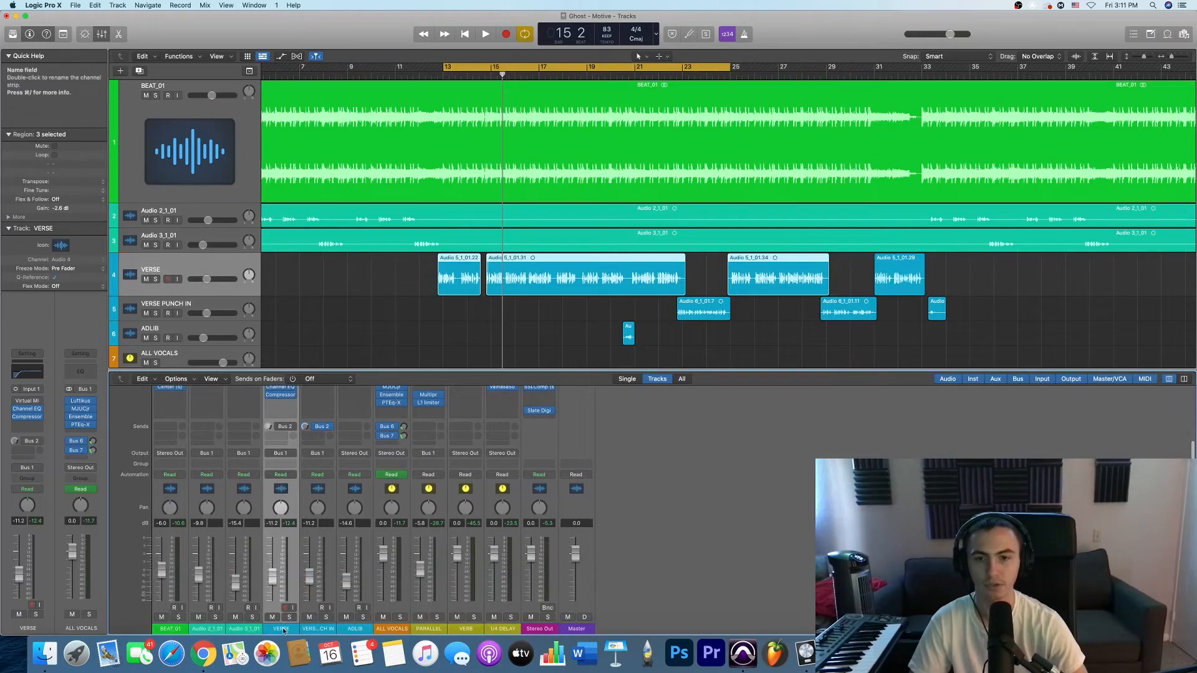
{"action": "left_click", "coordinate": [186, 250]}
{"action": "left_click", "coordinate": [188, 269]}
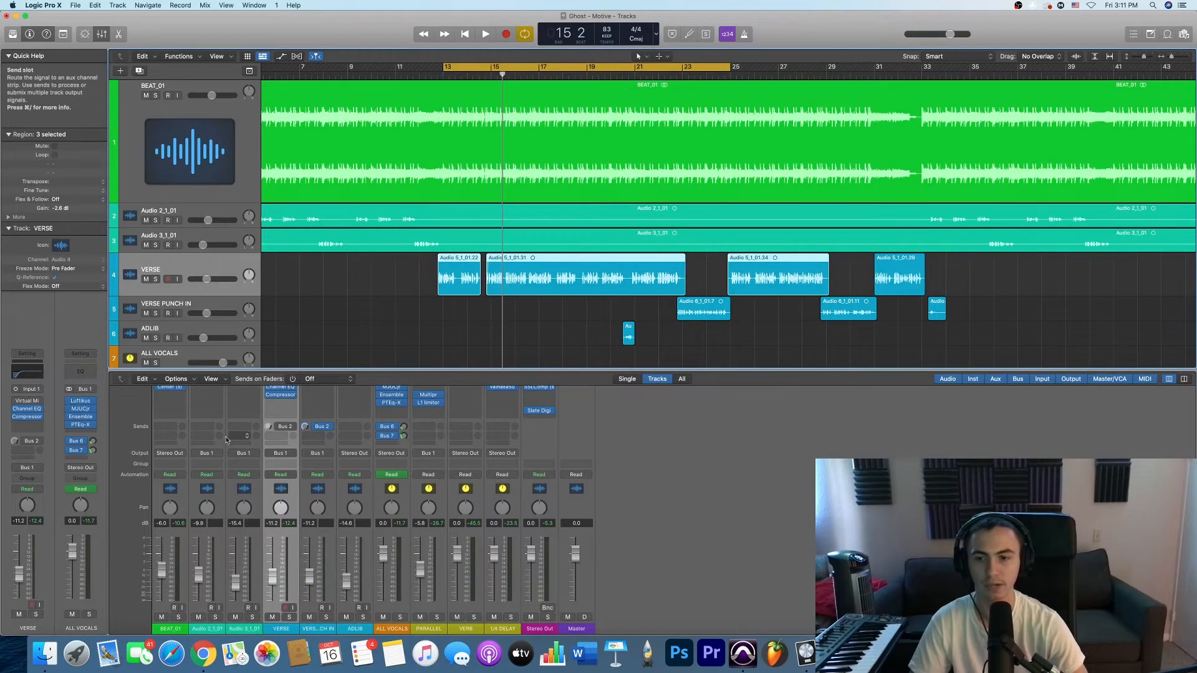
{"action": "left_click", "coordinate": [282, 437]}
{"action": "mouse_move", "coordinate": [293, 448]}
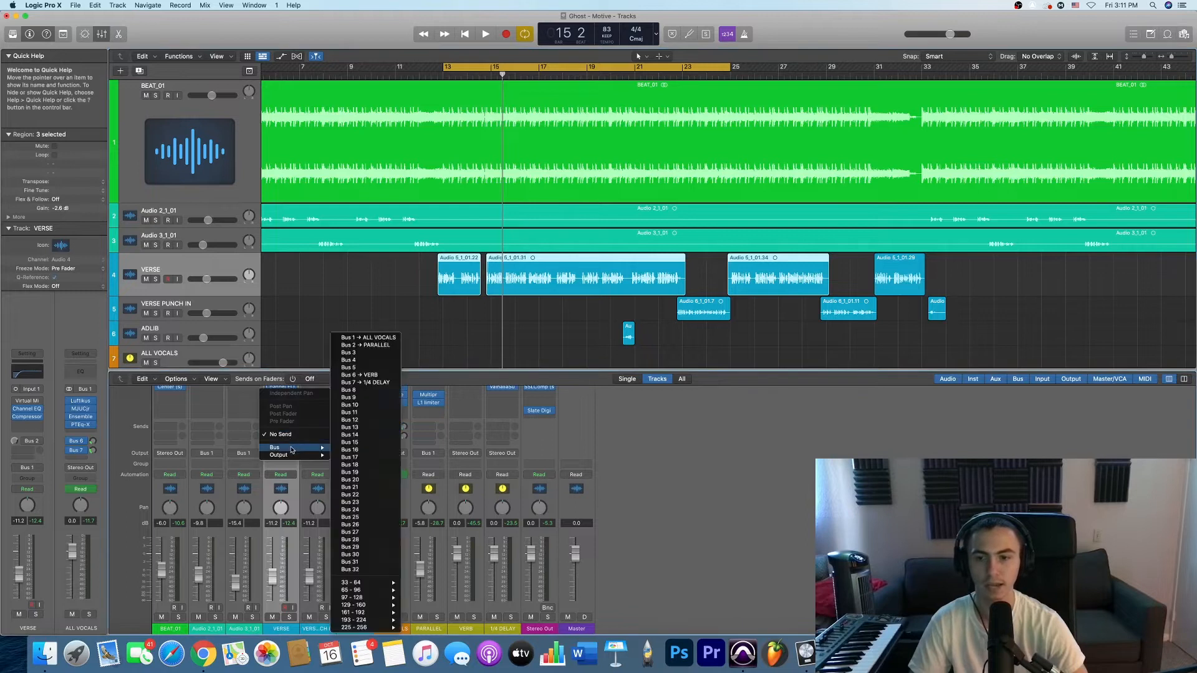
{"action": "left_click", "coordinate": [351, 347]}
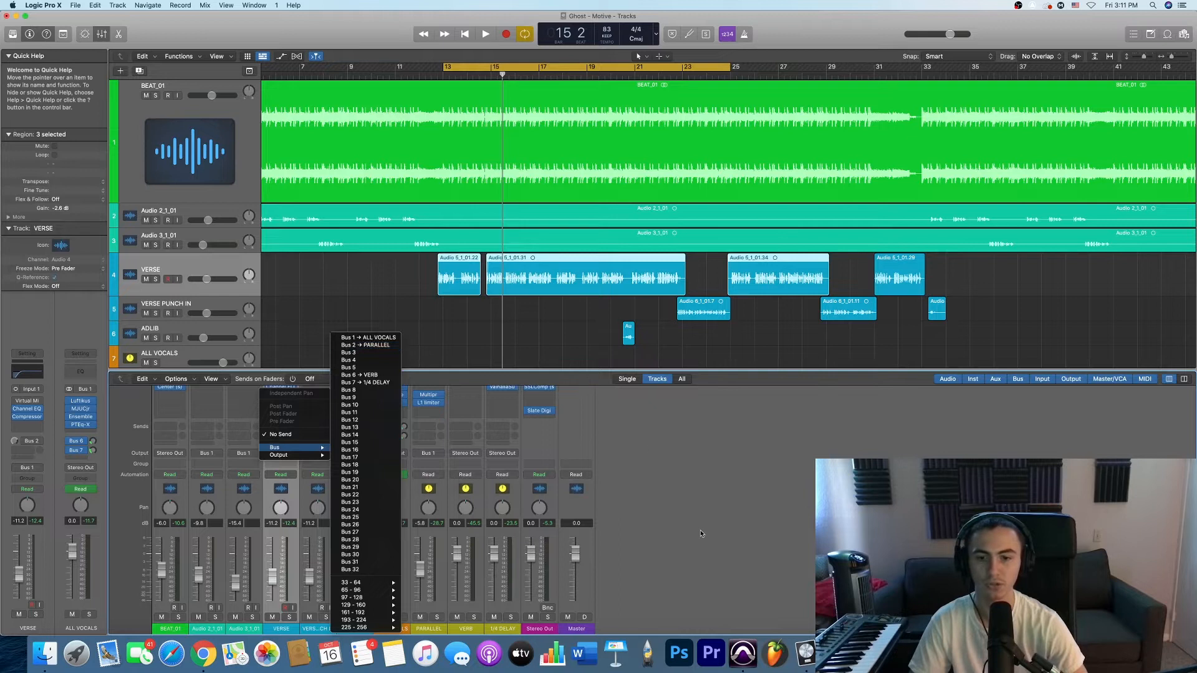
- Open the MJUCjr compressor on the PARALLEL channel, place its window clear of the mixer, and examine its compress, make-up and time-constant settings
{"action": "left_click", "coordinate": [425, 630]}
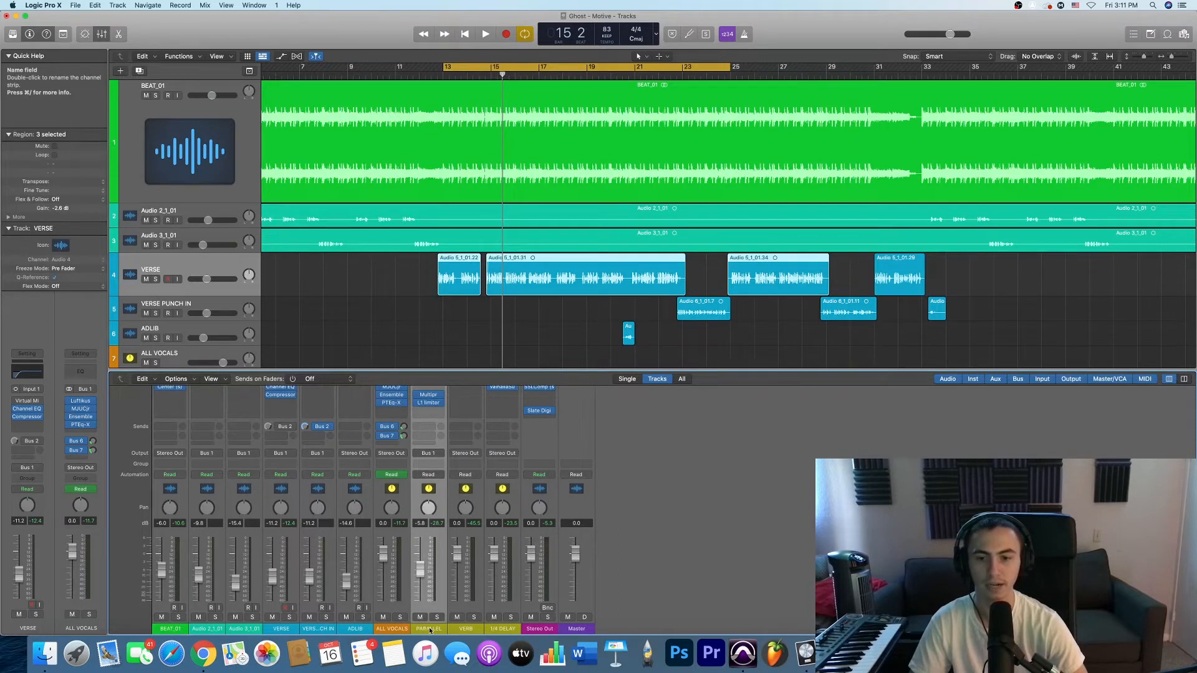
{"action": "scroll", "coordinate": [430, 631], "scroll_direction": "up", "scroll_amount": 5}
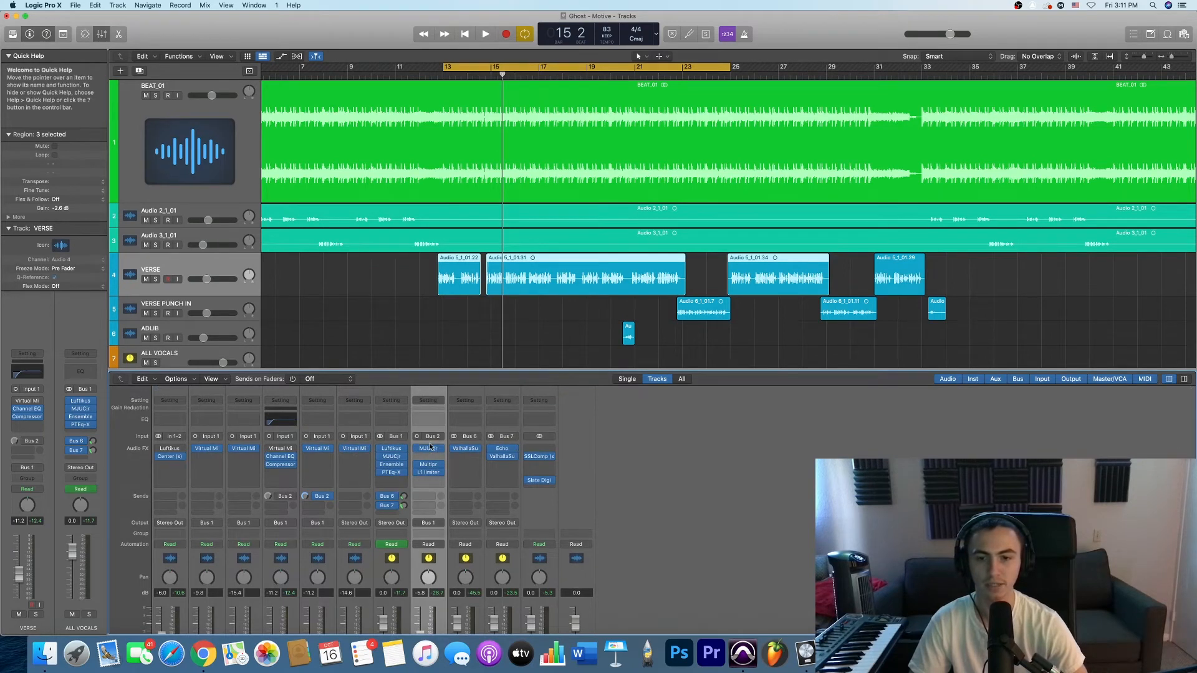
{"action": "left_click", "coordinate": [428, 450]}
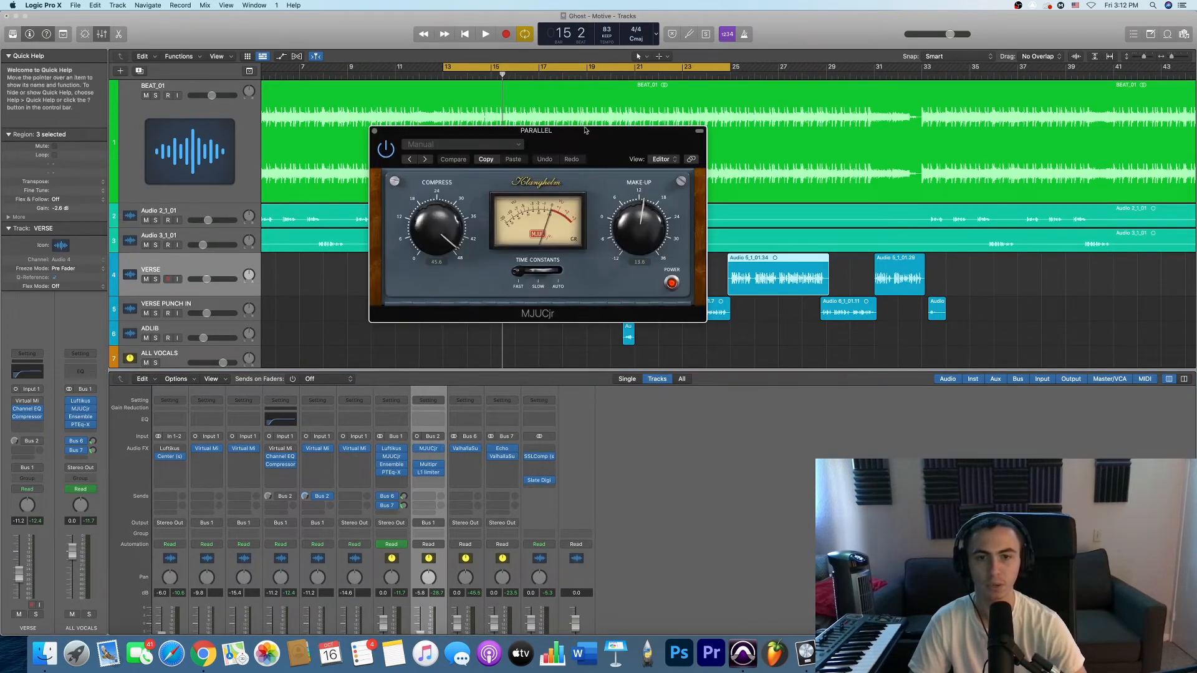
{"action": "left_click_drag", "start_coordinate": [585, 138], "coordinate": [682, 202]}
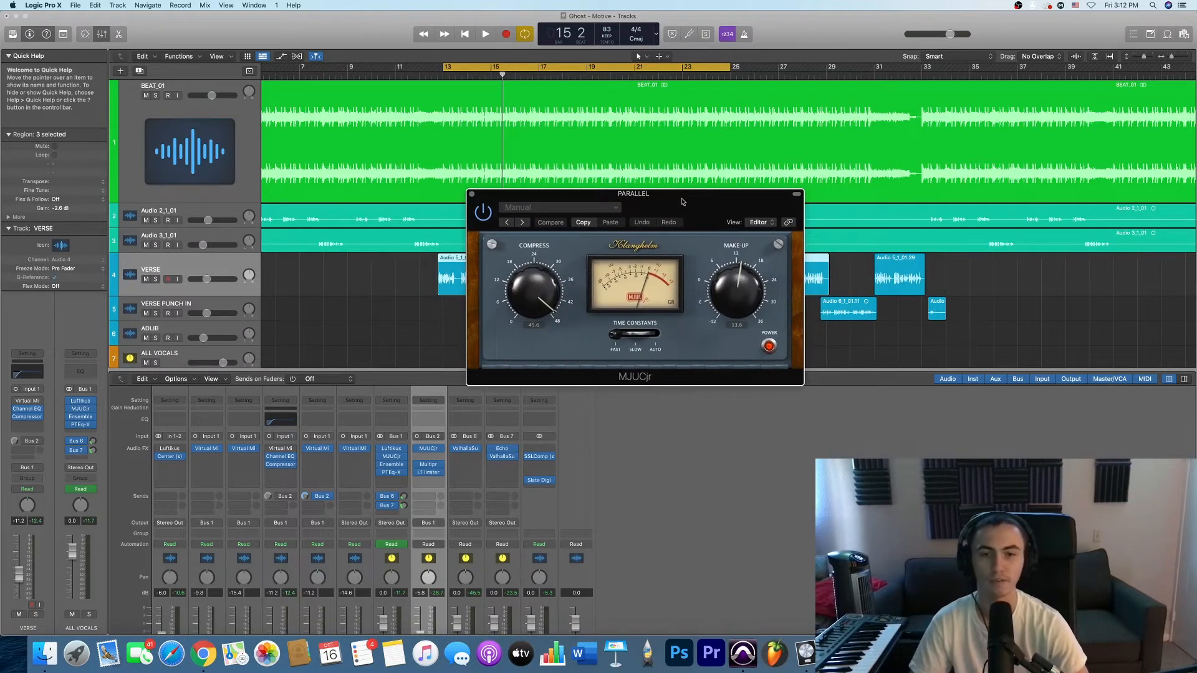
{"action": "left_click_drag", "start_coordinate": [690, 202], "coordinate": [784, 200]}
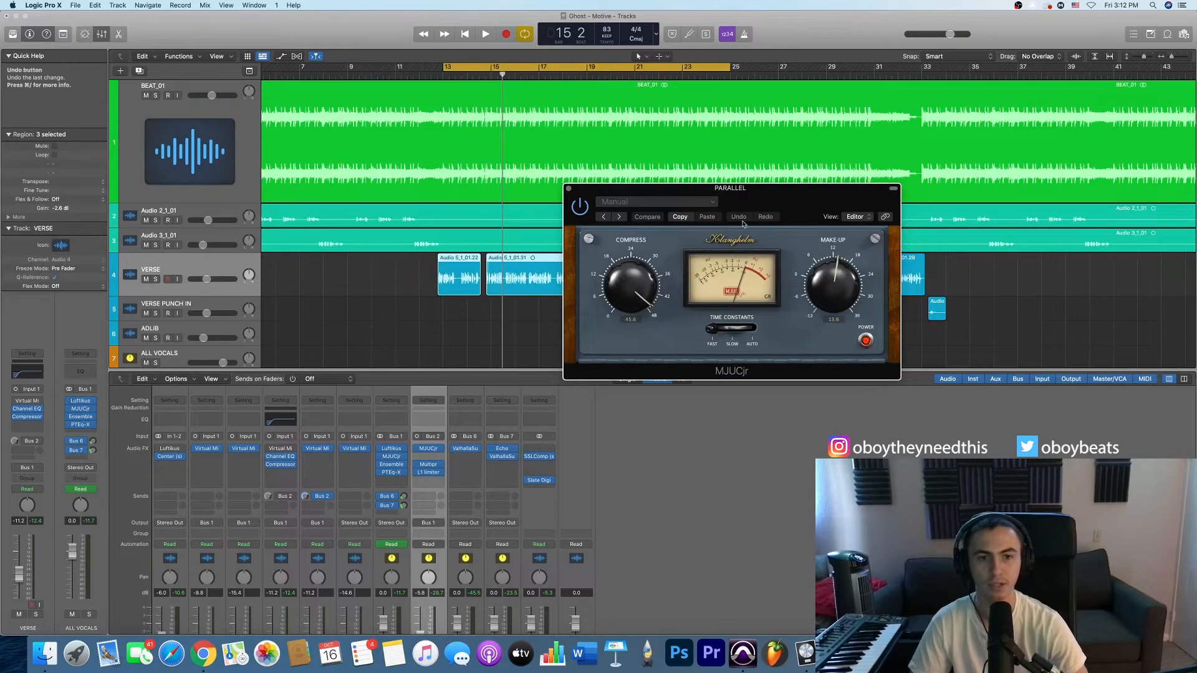
{"action": "left_click_drag", "start_coordinate": [759, 201], "coordinate": [835, 199]}
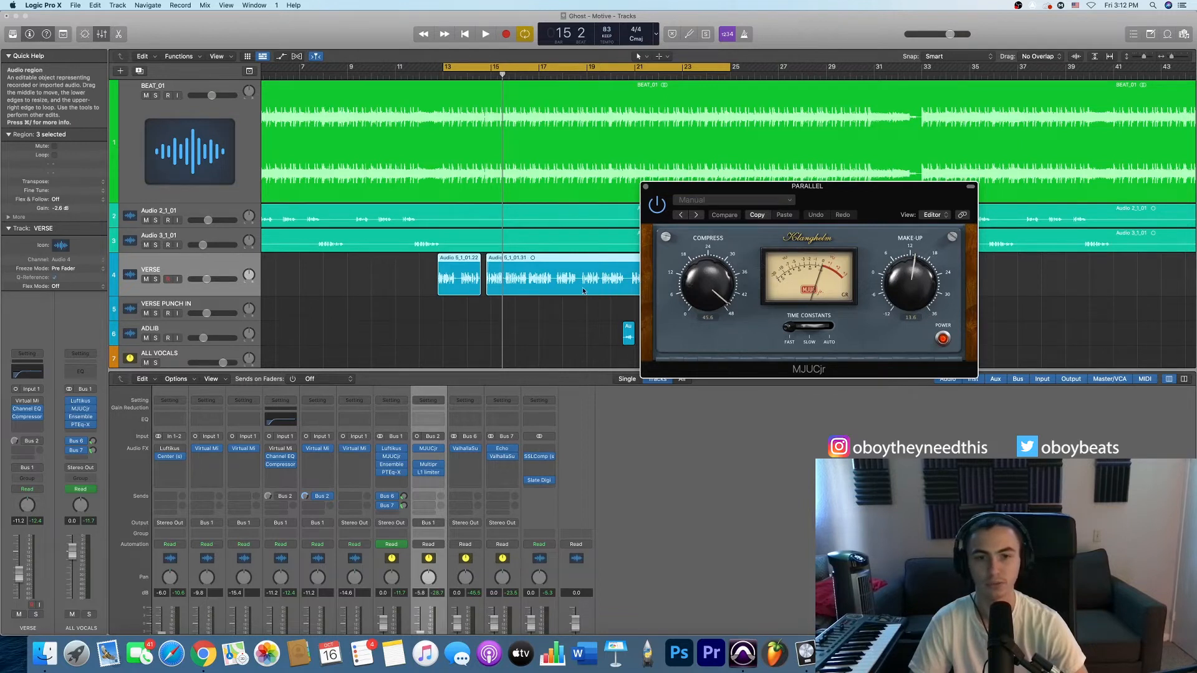
- Play the verse from bar 13, enable the VERSE track's Bus 2 send during playback, and stop after comparing the sound
{"action": "key", "text": "space"}
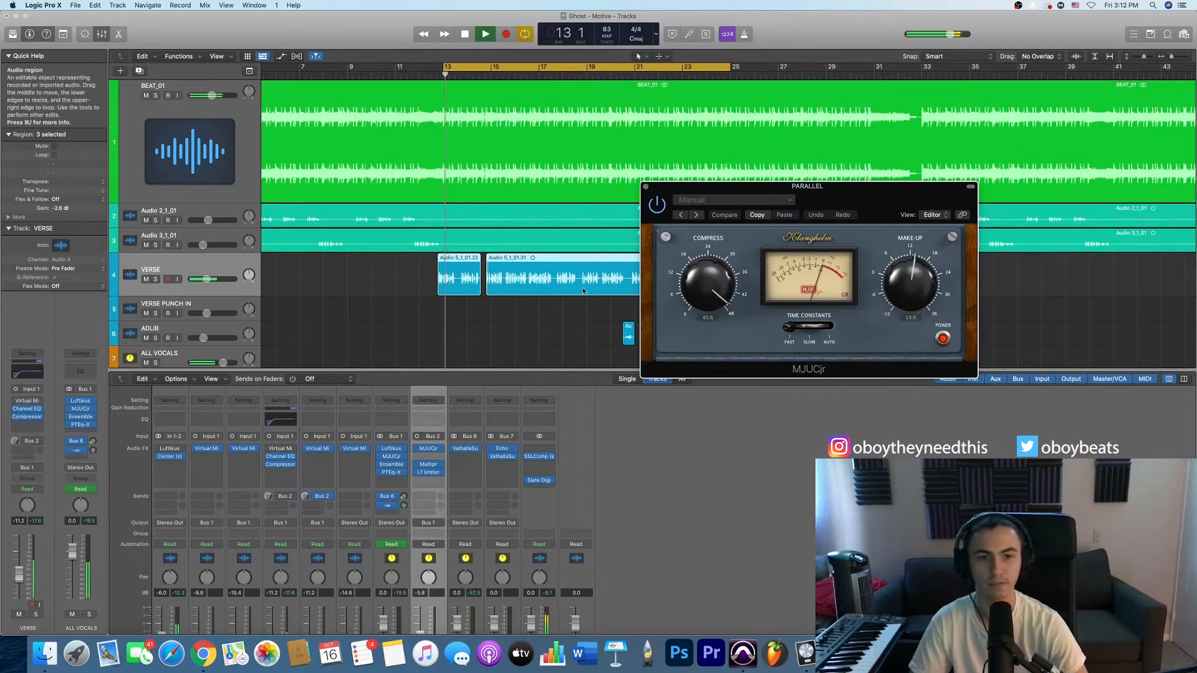
{"action": "left_click", "coordinate": [280, 497]}
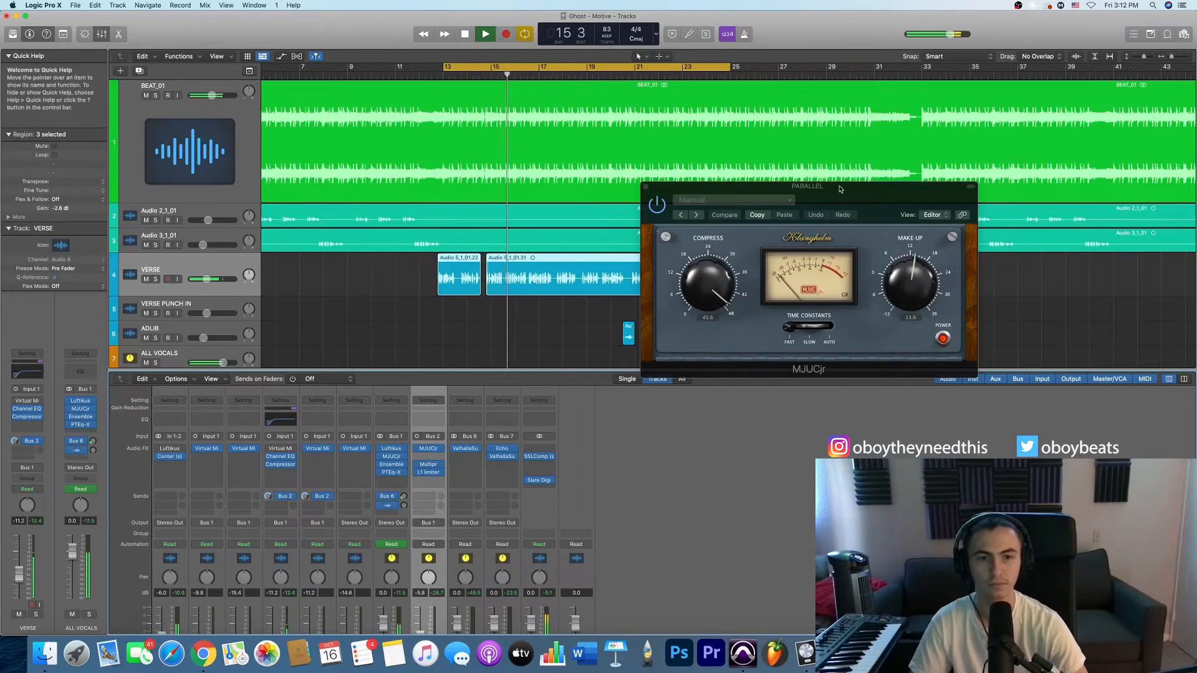
{"action": "key", "text": "space"}
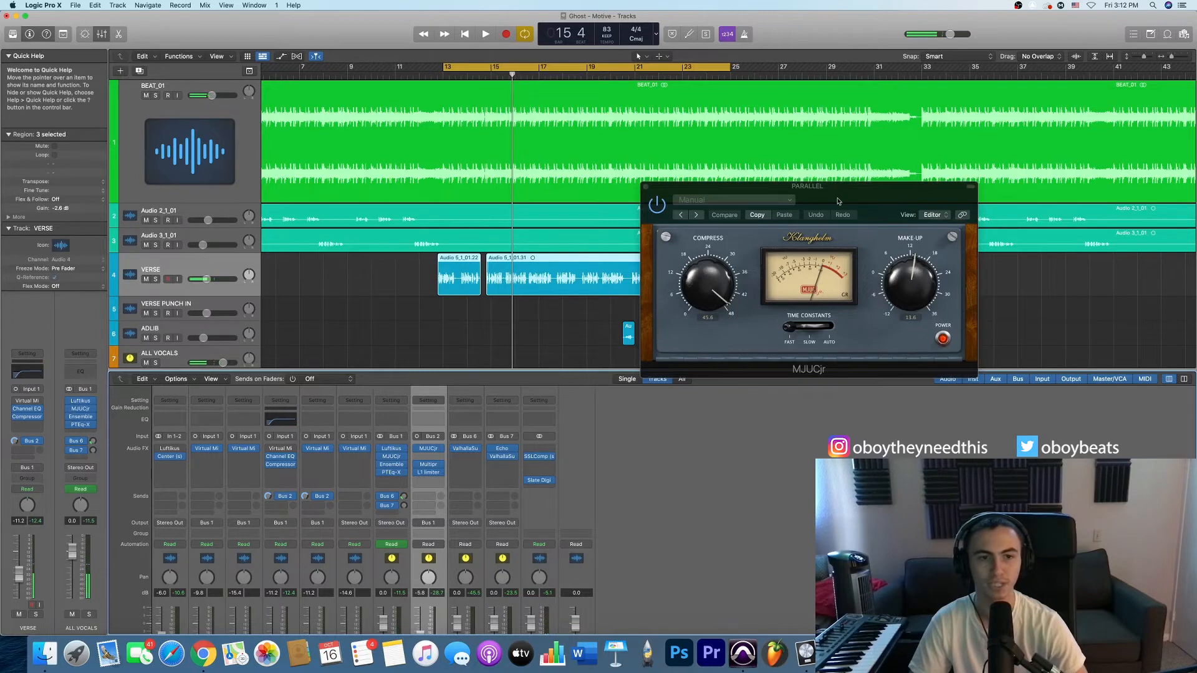
- Examine the PARALLEL channel's volume fader and the VERSE channel's Bus 2 send level
{"action": "left_click_drag", "start_coordinate": [839, 201], "coordinate": [805, 194]}
{"action": "scroll", "coordinate": [416, 551], "scroll_direction": "down", "scroll_amount": 3}
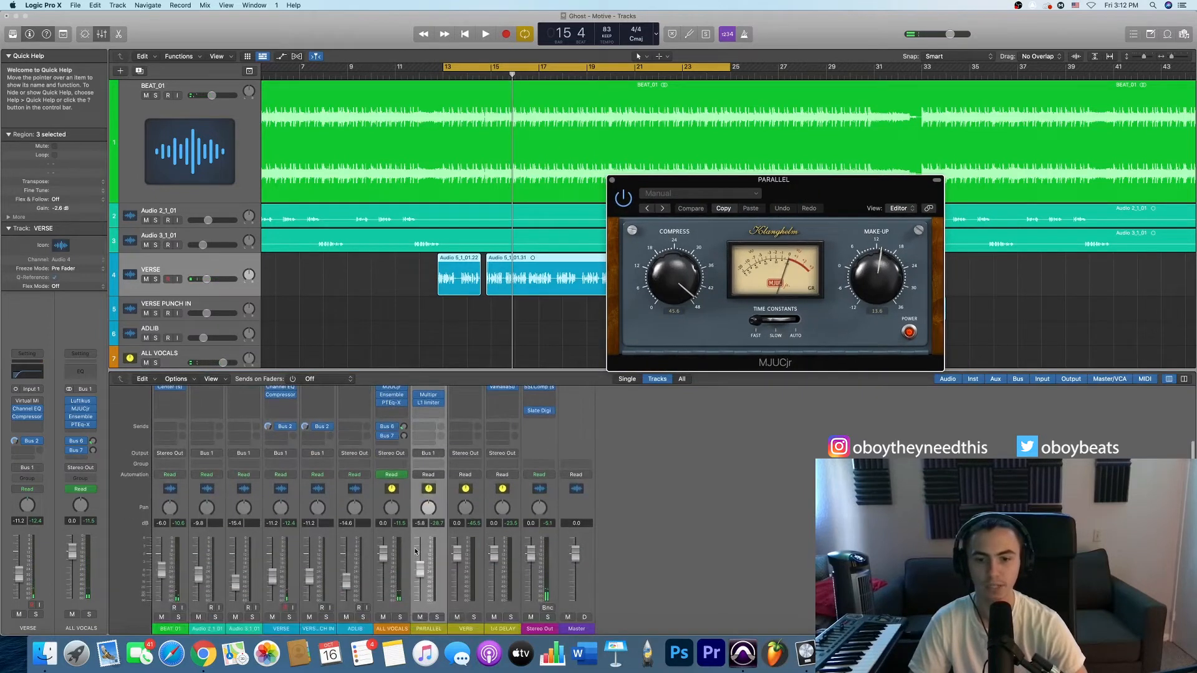
{"action": "left_click", "coordinate": [428, 626]}
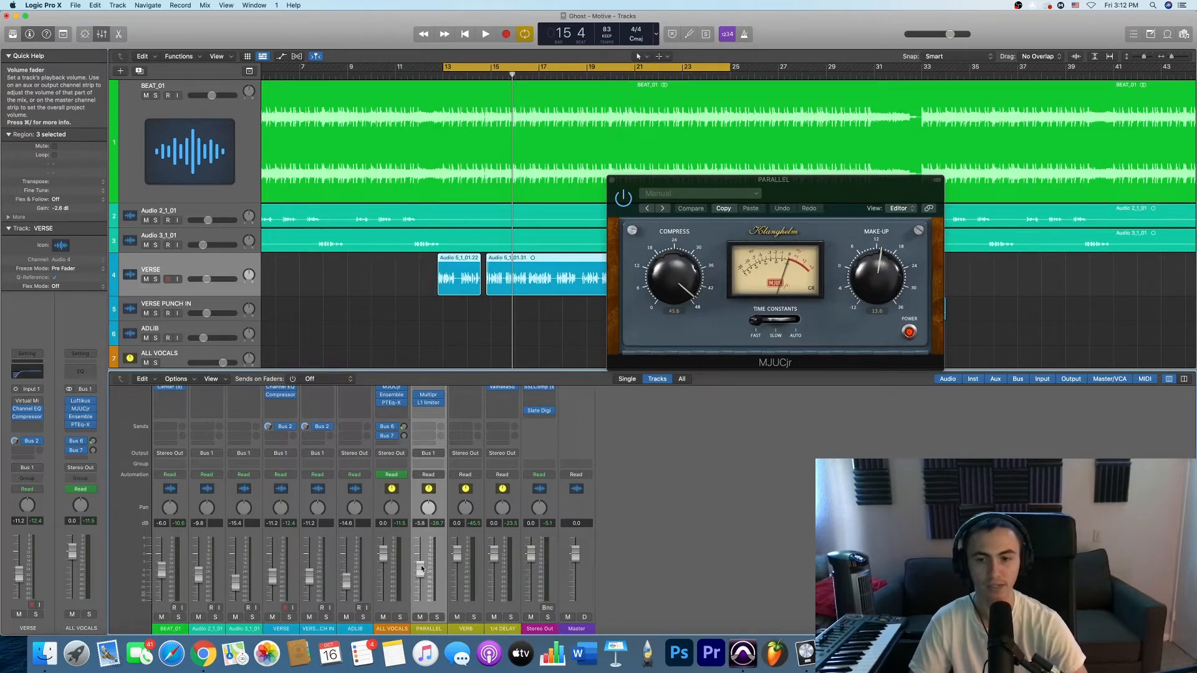
{"action": "left_click", "coordinate": [287, 631]}
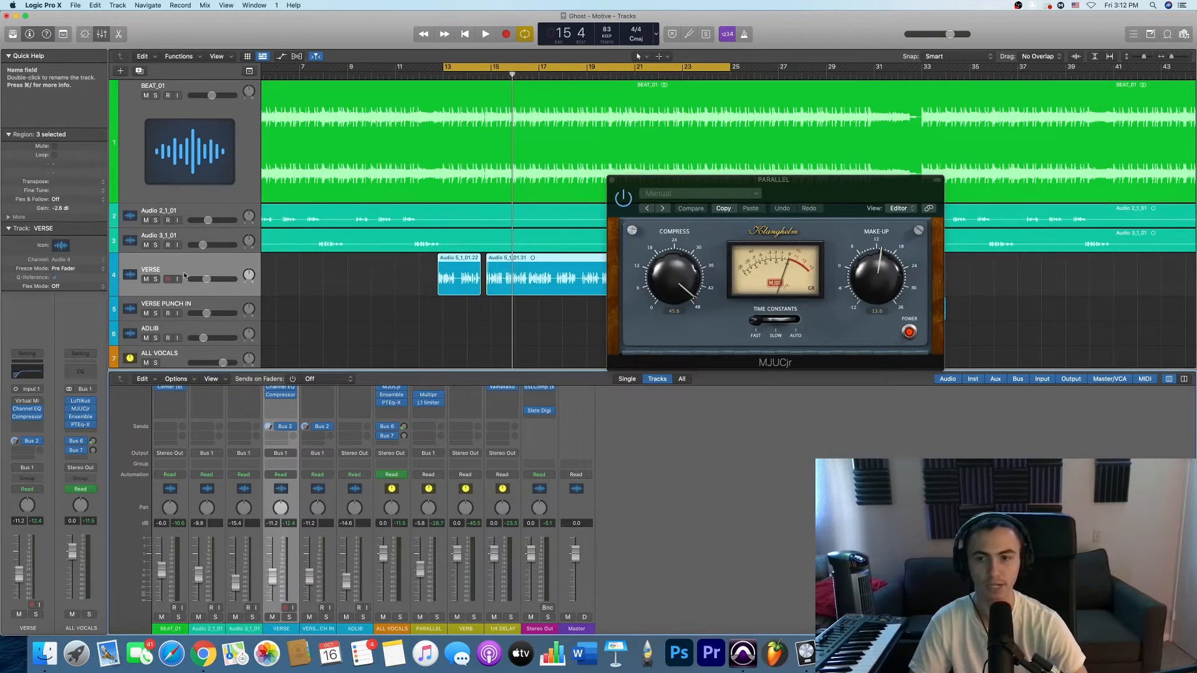
{"action": "left_click", "coordinate": [269, 428]}
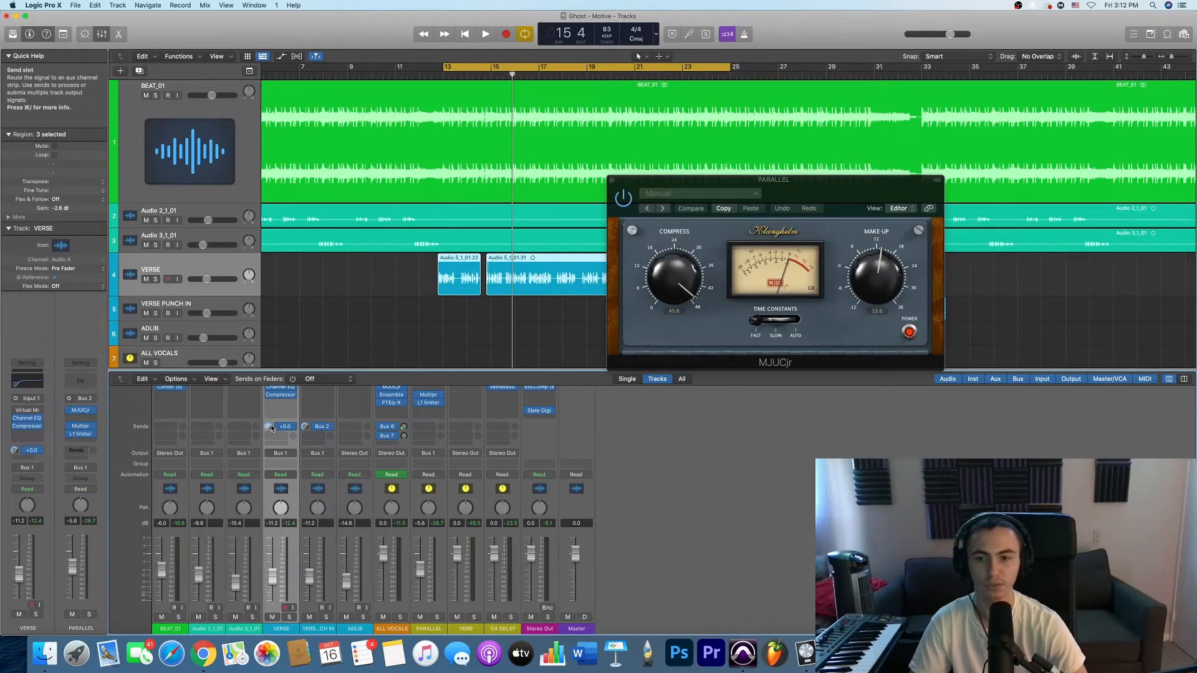
- Review the PARALLEL channel's MJUCjr again and open its Multipressor to examine the band settings
{"action": "left_click", "coordinate": [438, 632]}
{"action": "scroll", "coordinate": [437, 561], "scroll_direction": "up", "scroll_amount": 3}
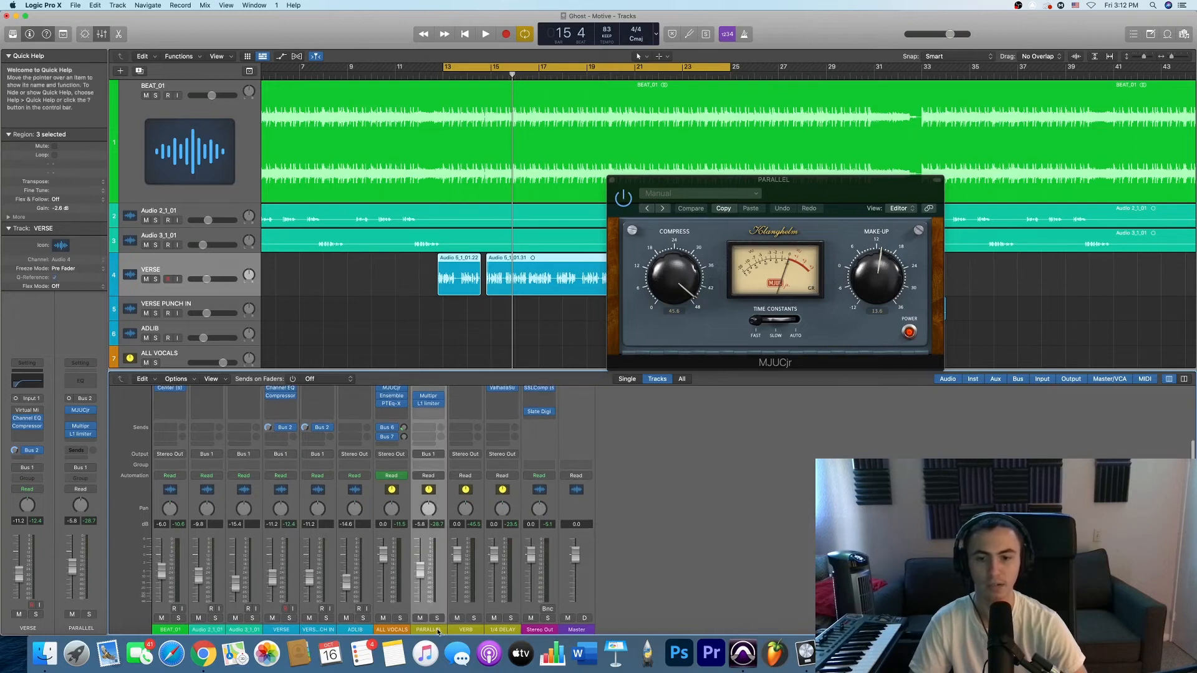
{"action": "left_click", "coordinate": [430, 451]}
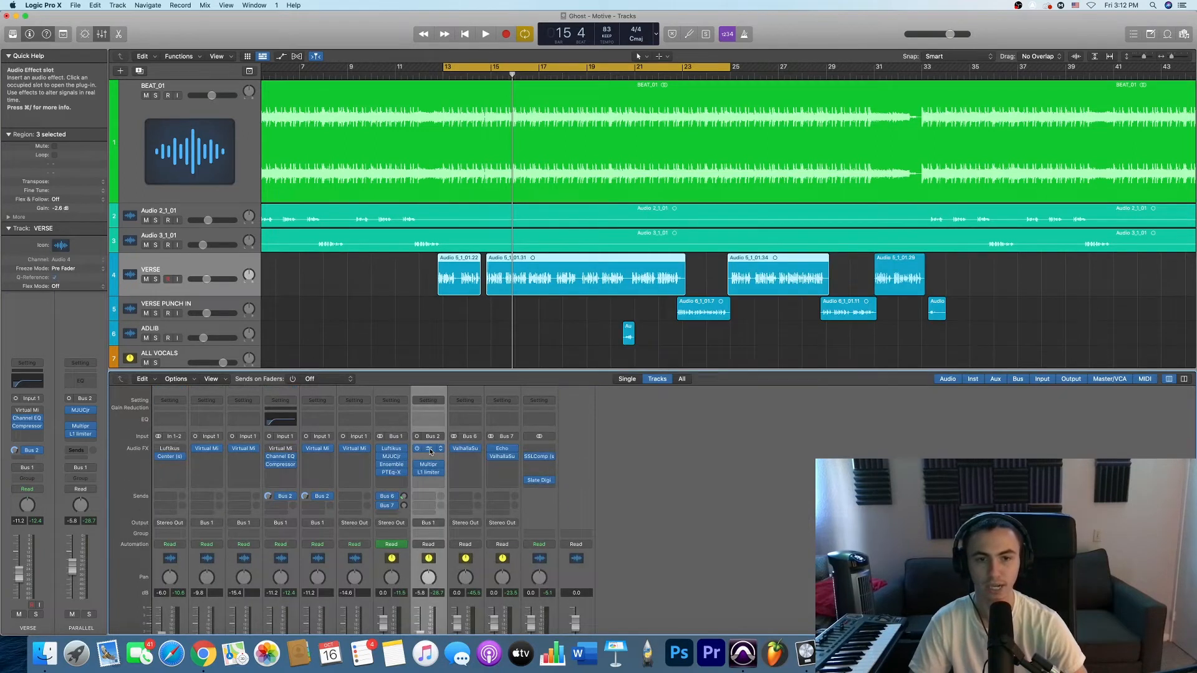
{"action": "left_click", "coordinate": [430, 452]}
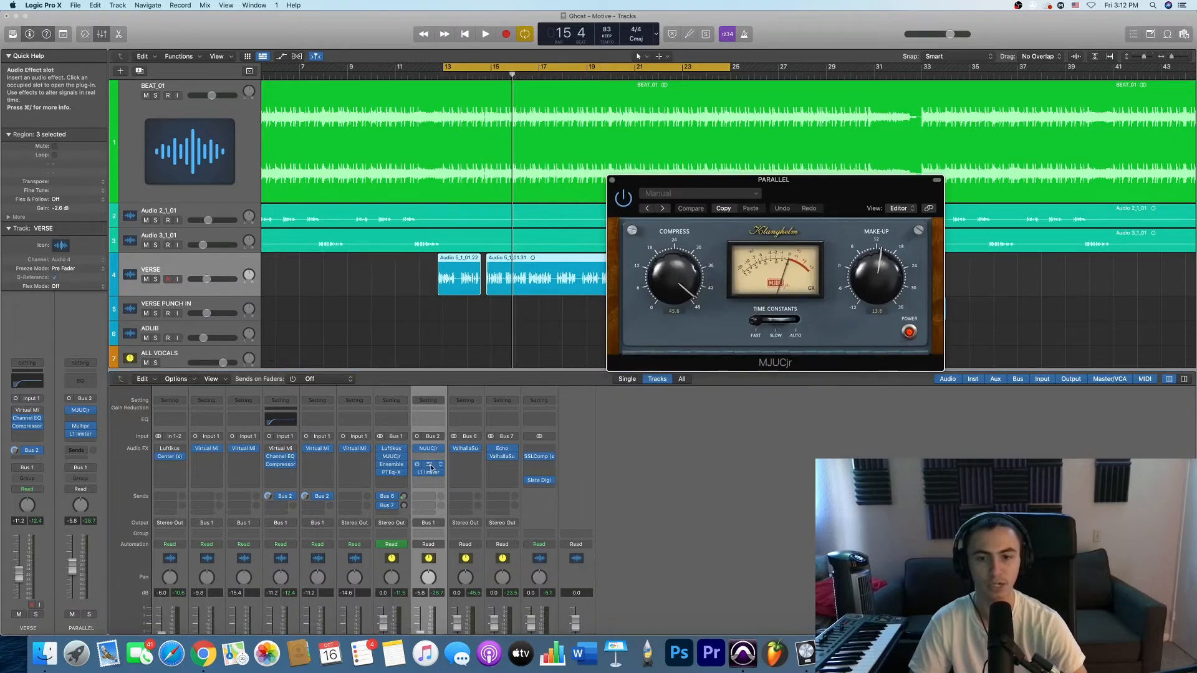
{"action": "left_click", "coordinate": [431, 466]}
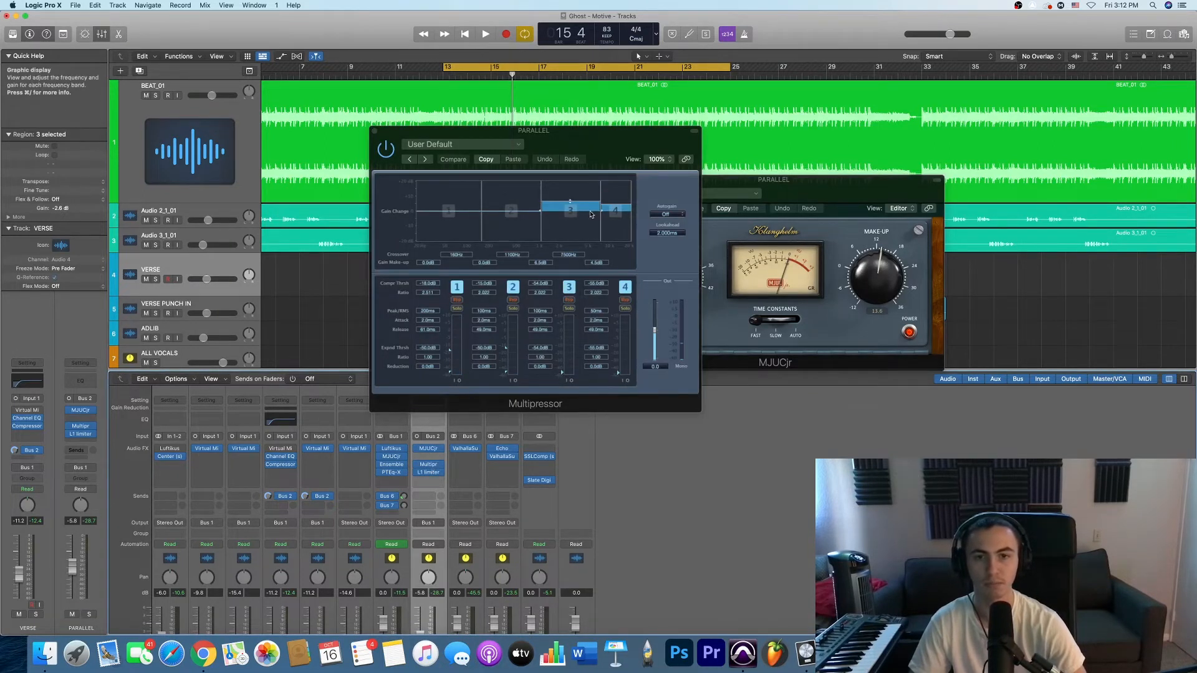
- Open the PARALLEL channel's L1 limiter, play the verse to watch its meters, check the channel fader, and close the plug-in
{"action": "left_click", "coordinate": [428, 472]}
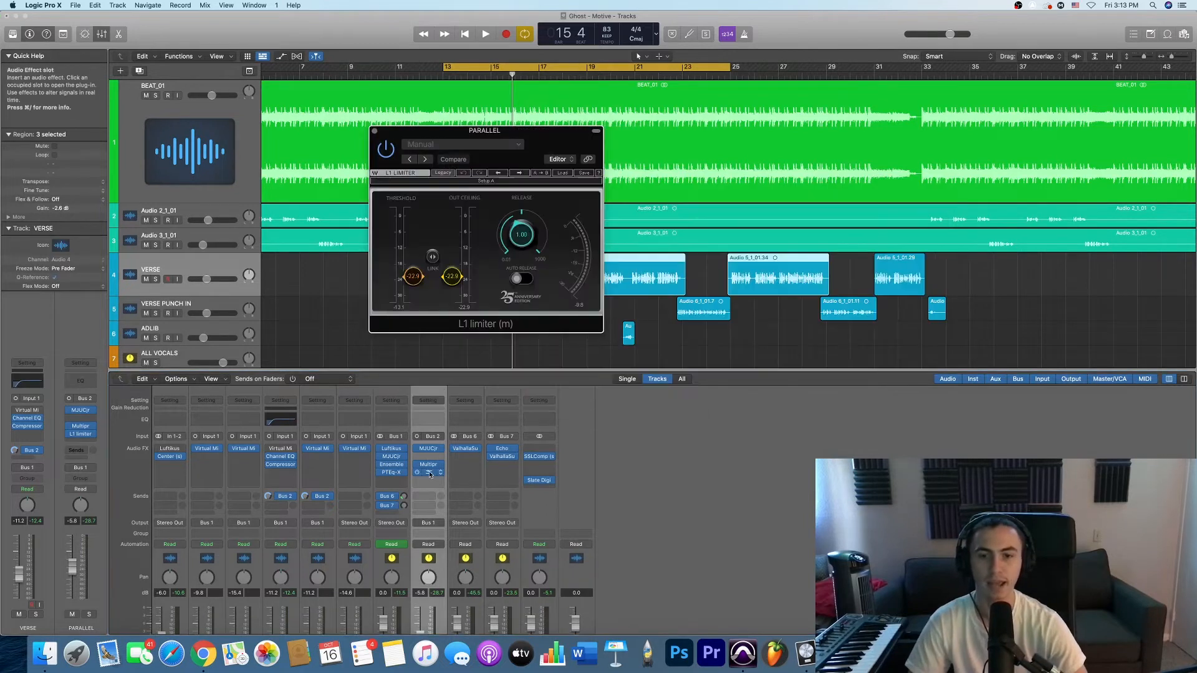
{"action": "key", "text": "space"}
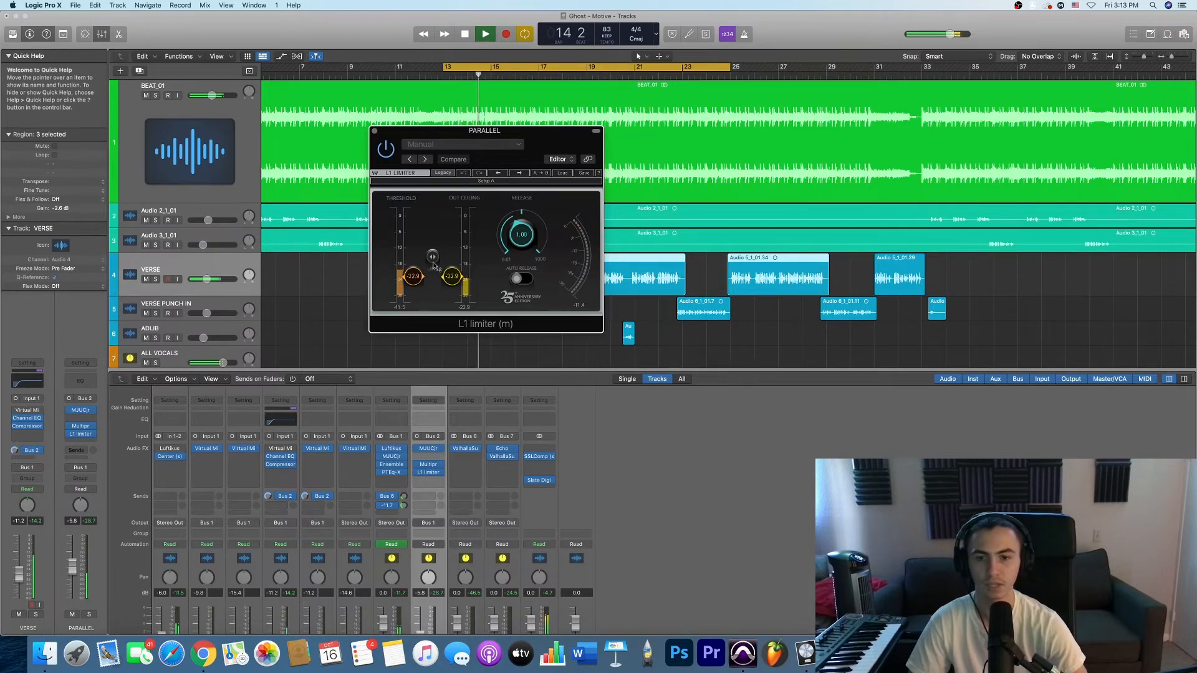
{"action": "key", "text": "space"}
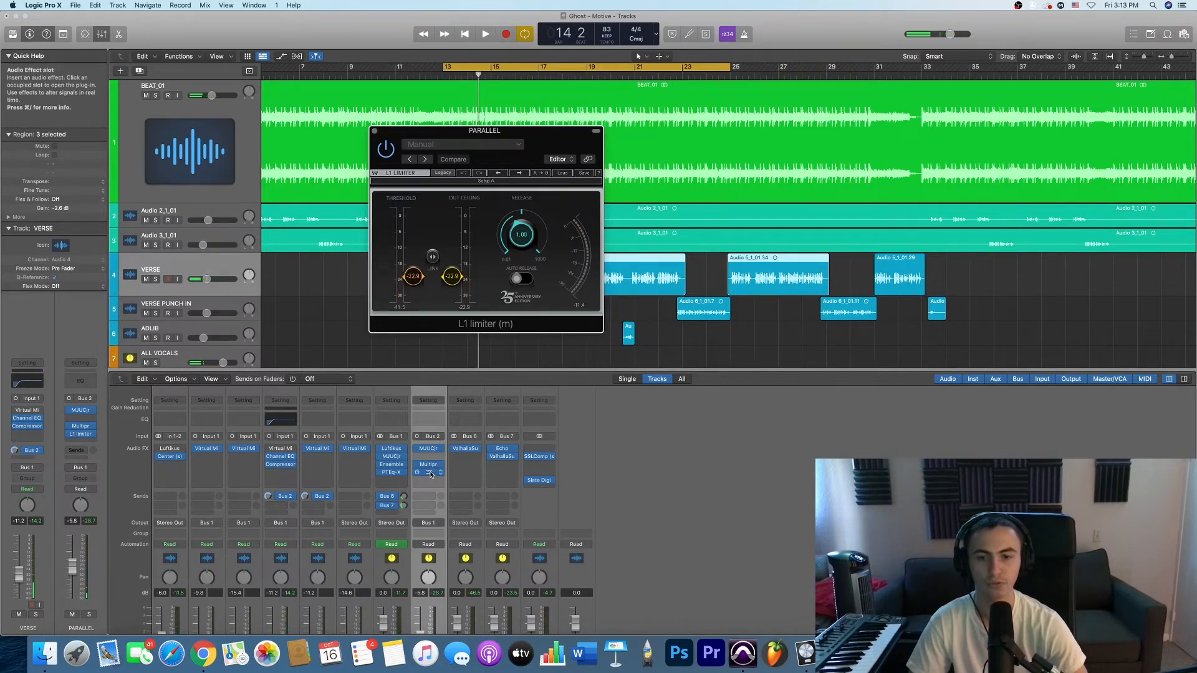
{"action": "scroll", "coordinate": [430, 474], "scroll_direction": "down", "scroll_amount": 3}
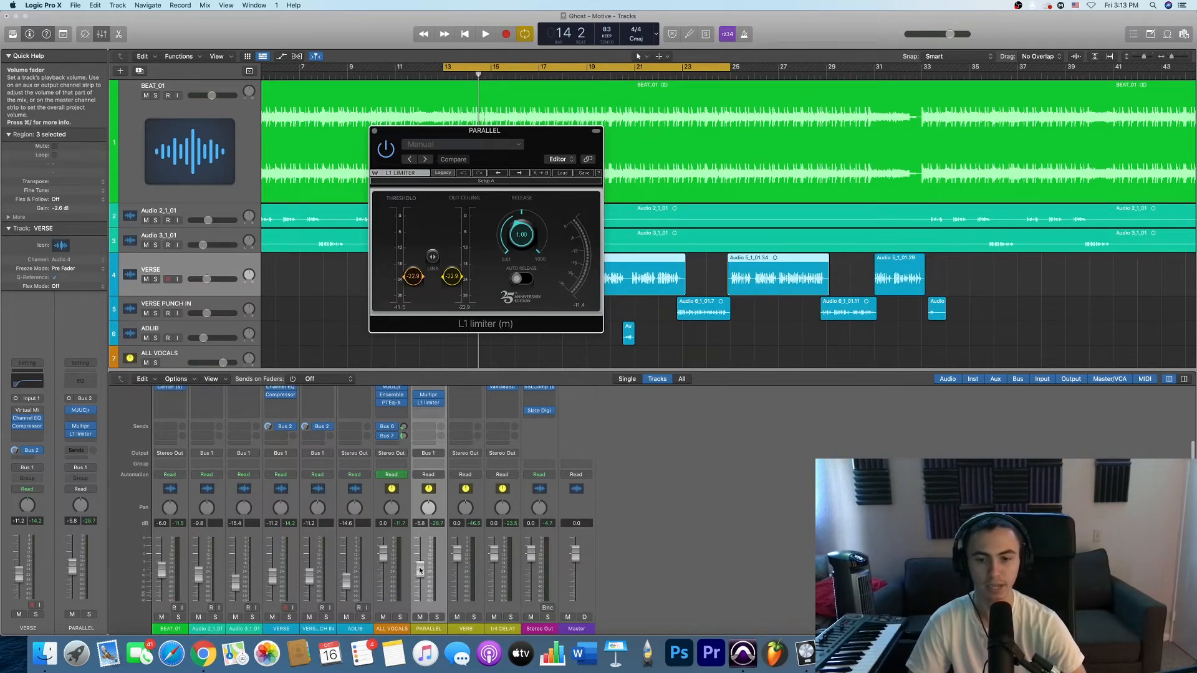
{"action": "left_click", "coordinate": [424, 630]}
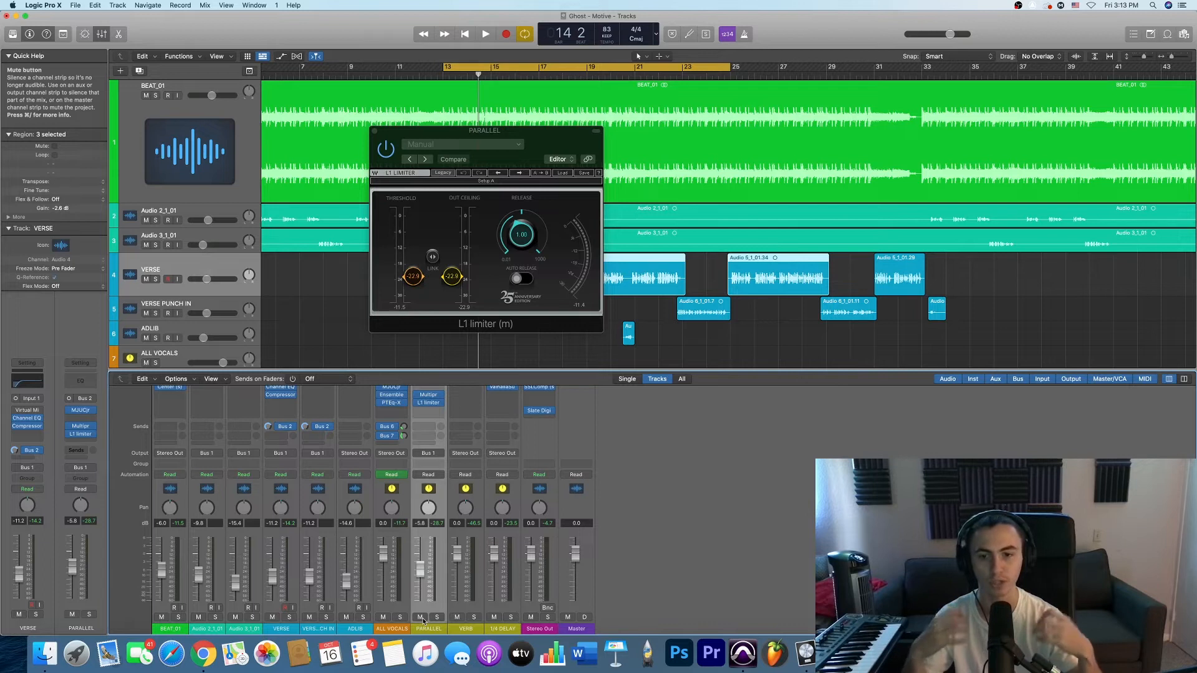
{"action": "left_click", "coordinate": [374, 130]}
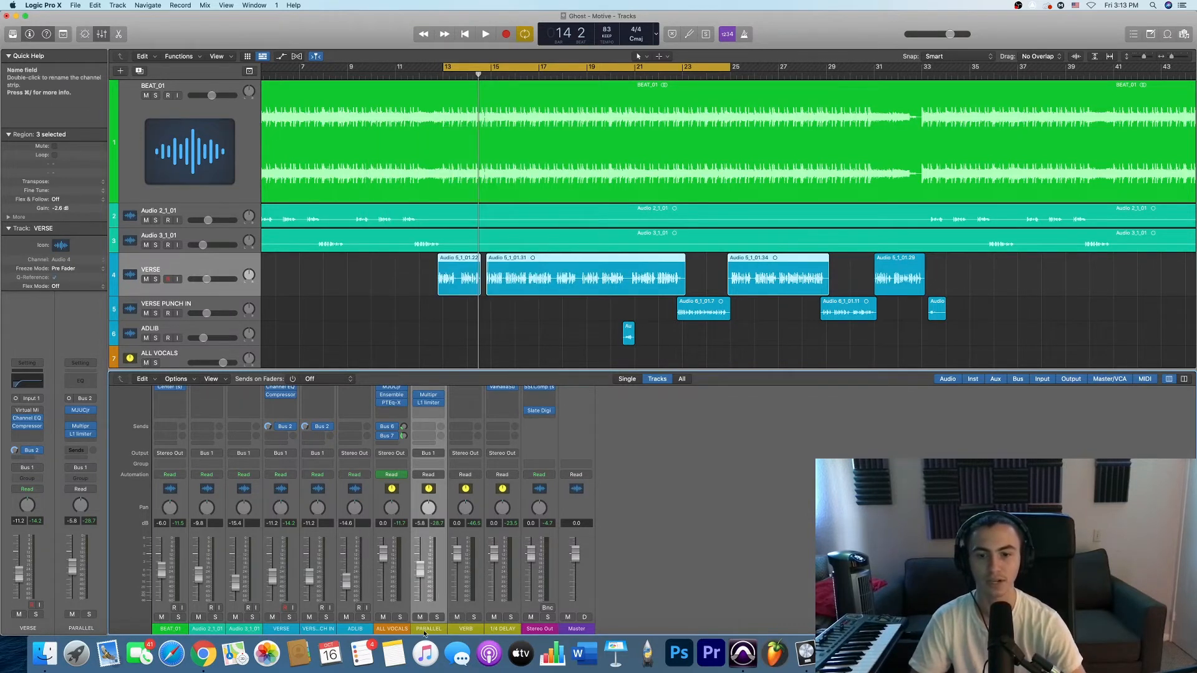
- Examine the VERSE track's output destinations and choose Bus 1 → ALL VOCALS as its output
{"action": "scroll", "coordinate": [458, 483], "scroll_direction": "up", "scroll_amount": 3}
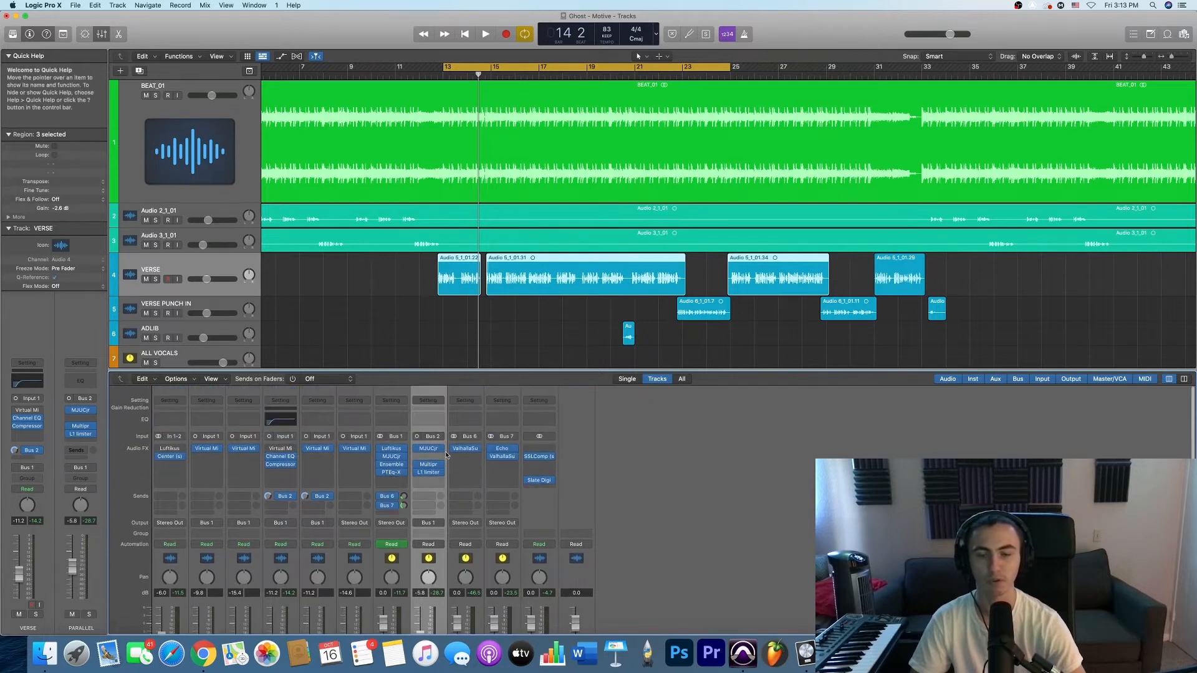
{"action": "scroll", "coordinate": [439, 450], "scroll_direction": "up", "scroll_amount": 2}
{"action": "scroll", "coordinate": [461, 437], "scroll_direction": "down", "scroll_amount": 4}
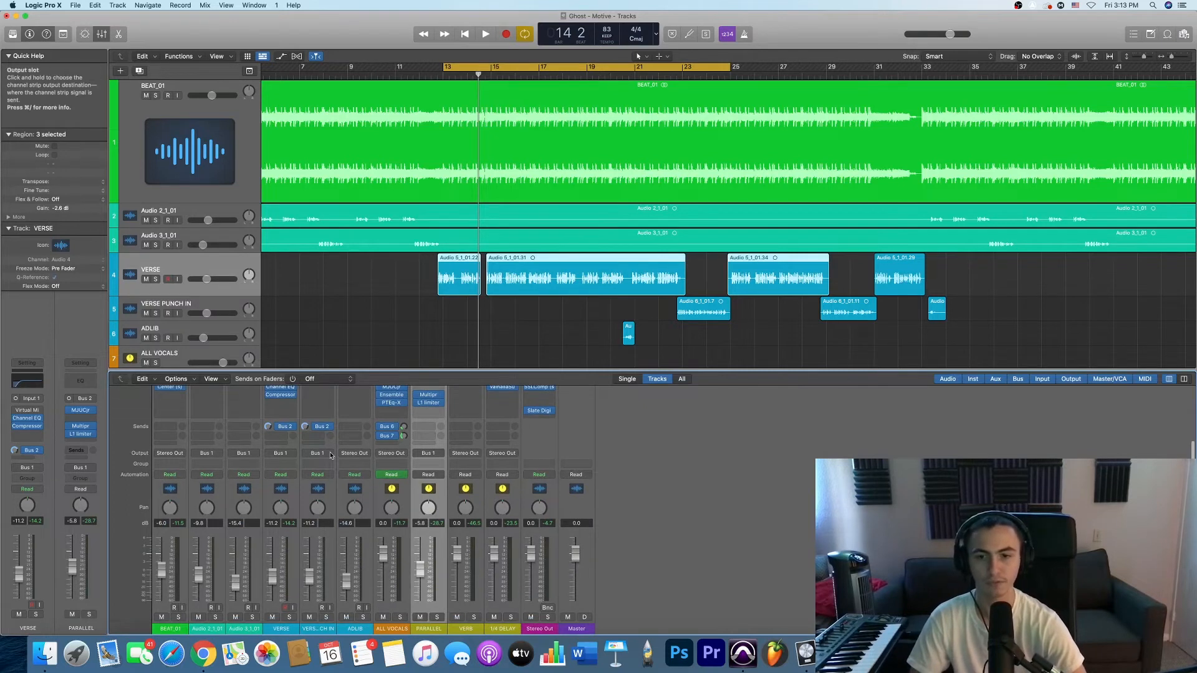
{"action": "scroll", "coordinate": [330, 455], "scroll_direction": "up", "scroll_amount": 4}
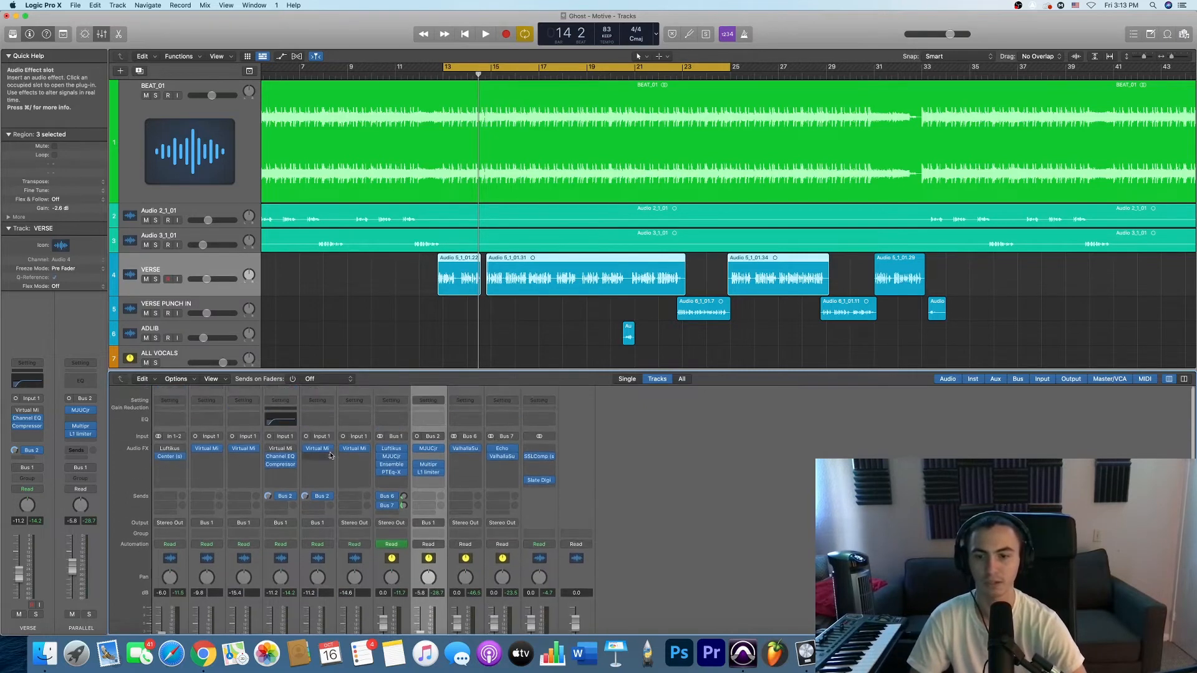
{"action": "left_click", "coordinate": [208, 267]}
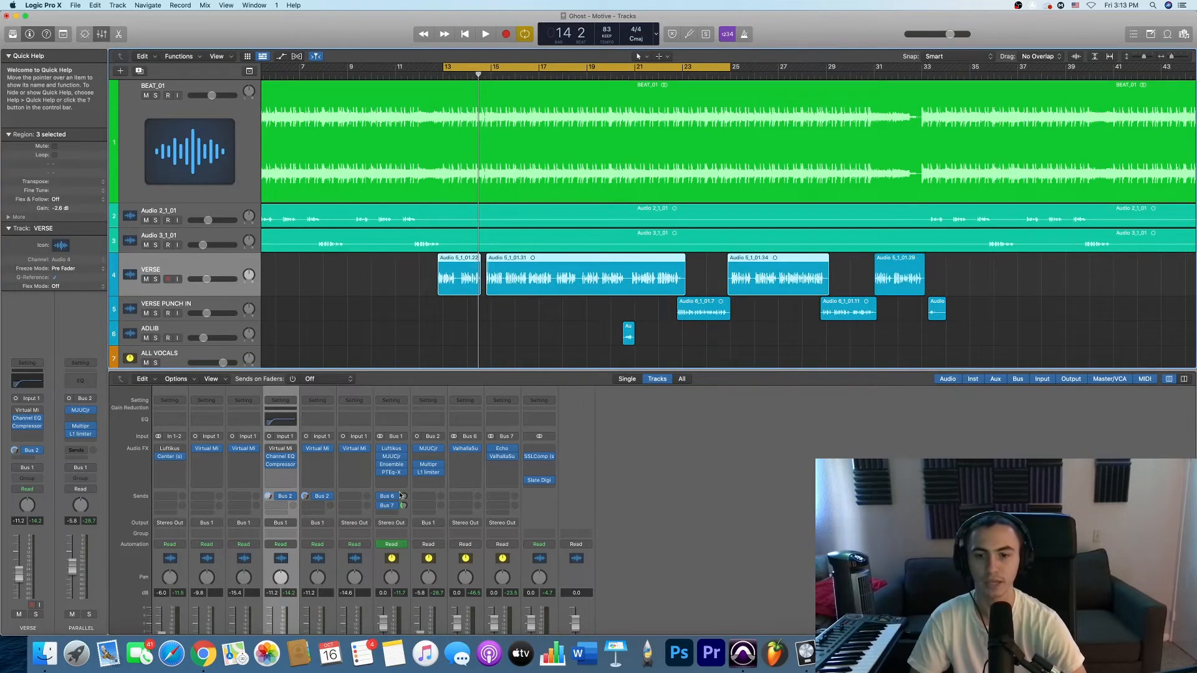
{"action": "left_click", "coordinate": [281, 527]}
{"action": "left_click", "coordinate": [306, 522]}
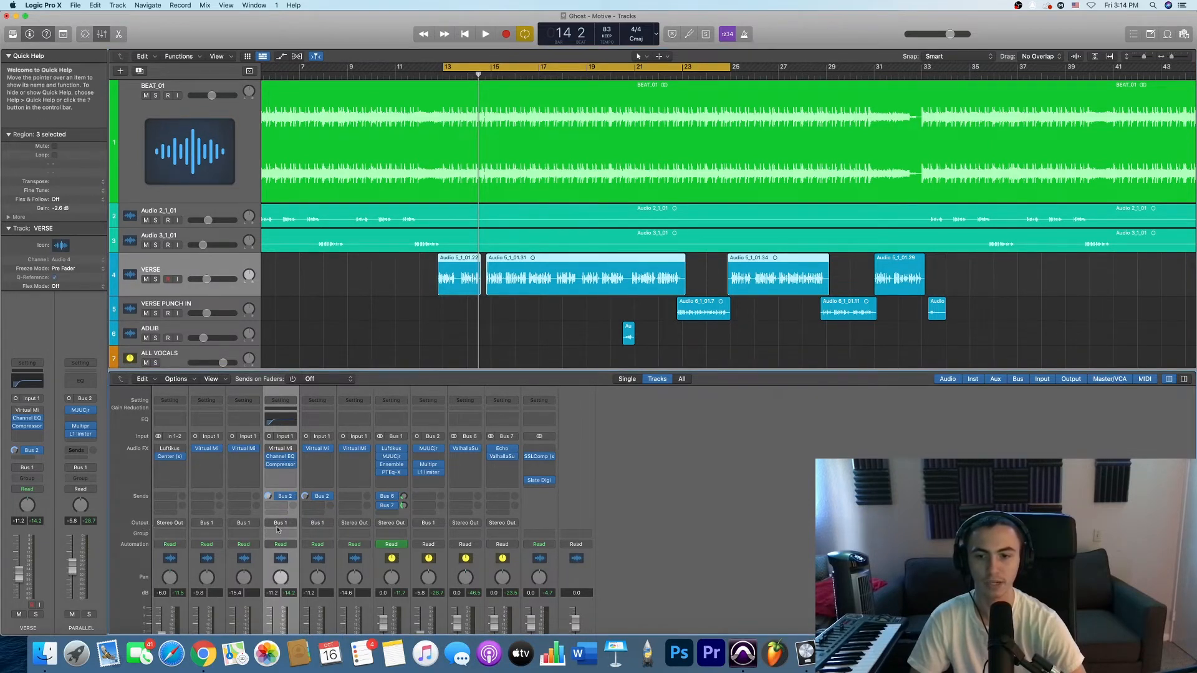
{"action": "left_click", "coordinate": [281, 522]}
{"action": "mouse_move", "coordinate": [299, 556]}
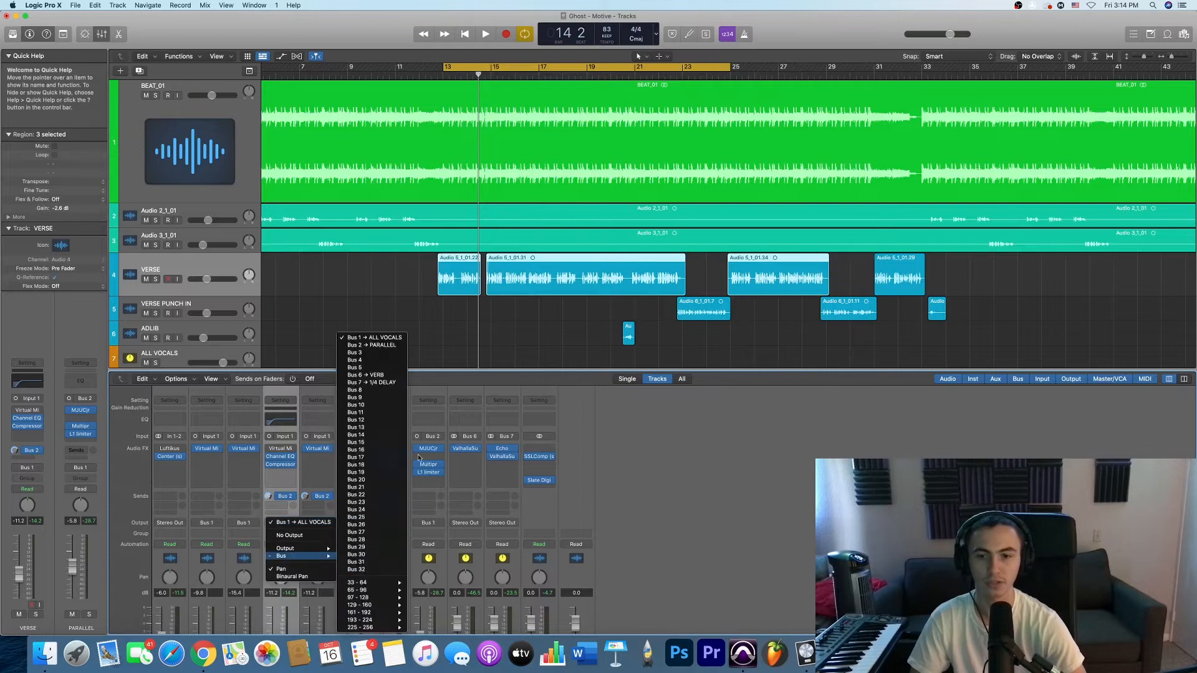
{"action": "left_click", "coordinate": [377, 337]}
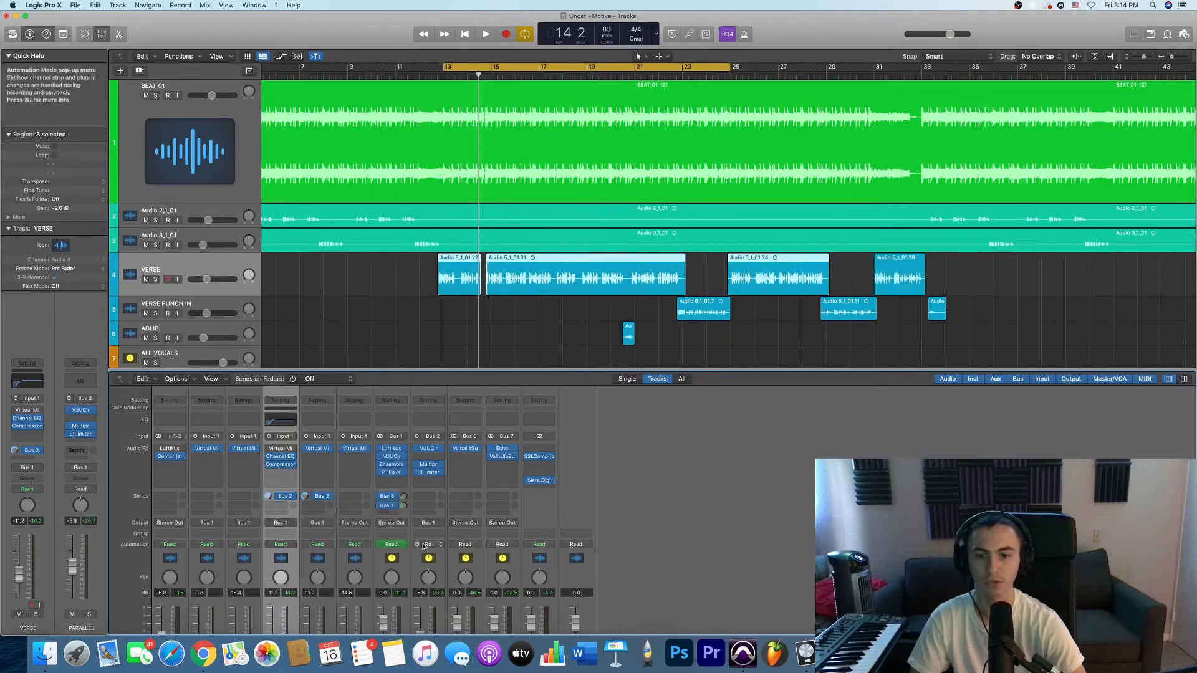
{"action": "scroll", "coordinate": [418, 555], "scroll_direction": "down", "scroll_amount": 3}
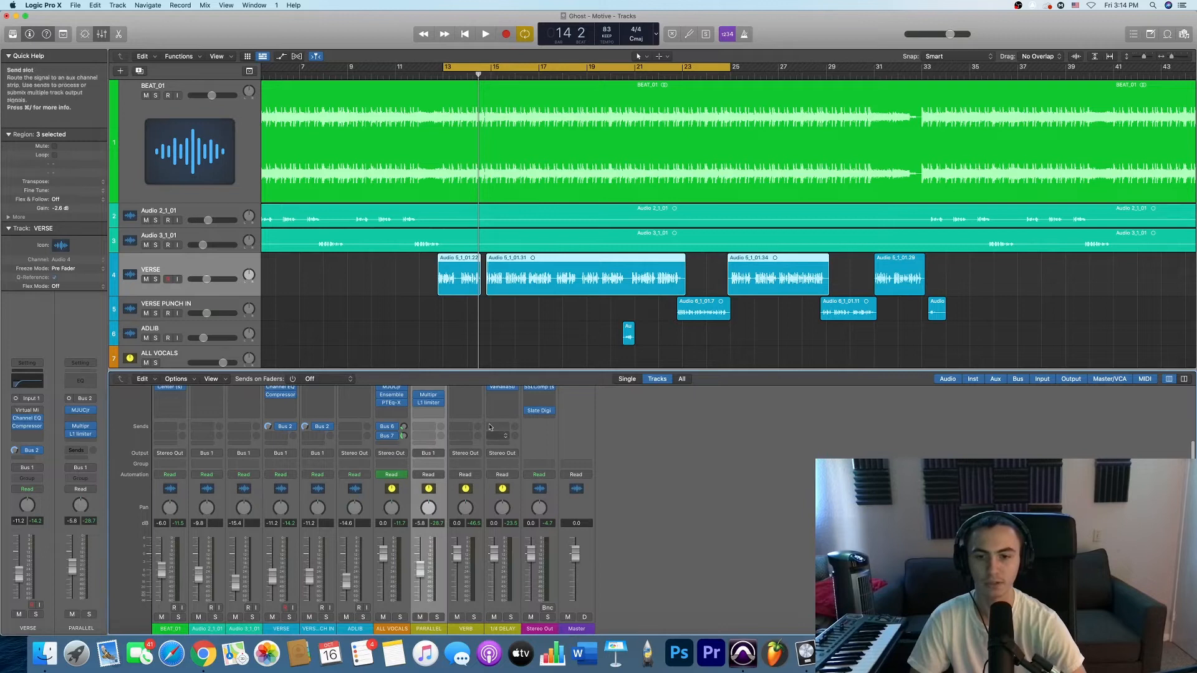
- Examine the PARALLEL channel's output destinations and choose Bus 1 → ALL VOCALS as its output
{"action": "left_click", "coordinate": [427, 453]}
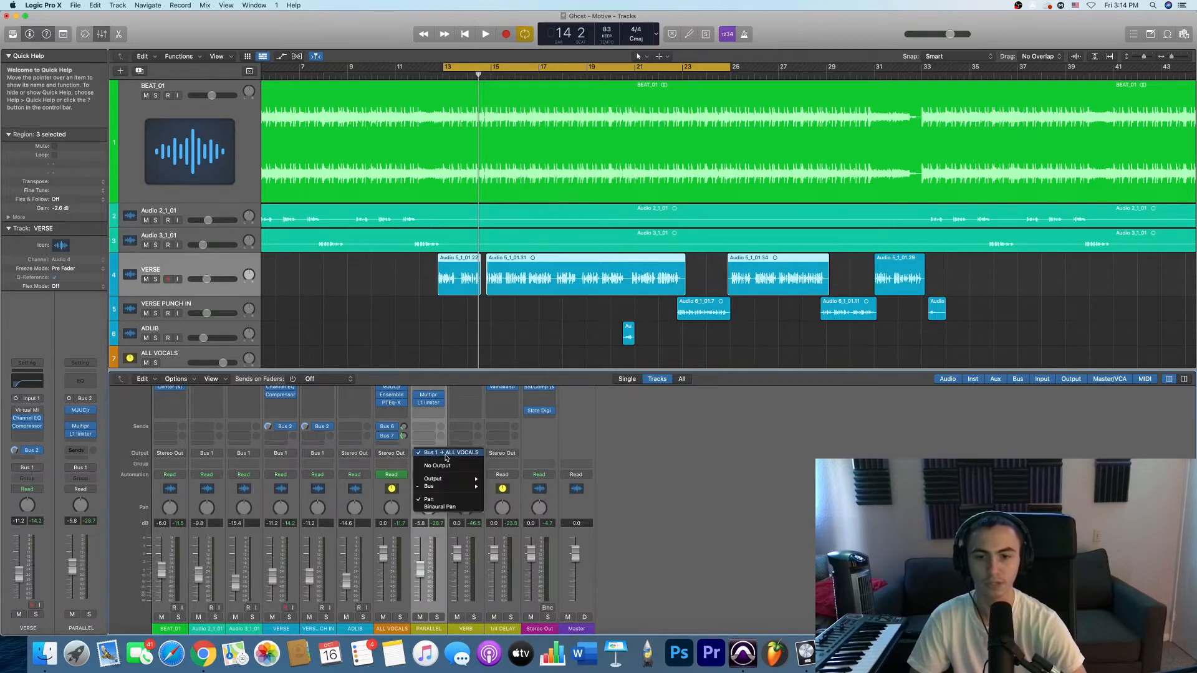
{"action": "mouse_move", "coordinate": [436, 487]}
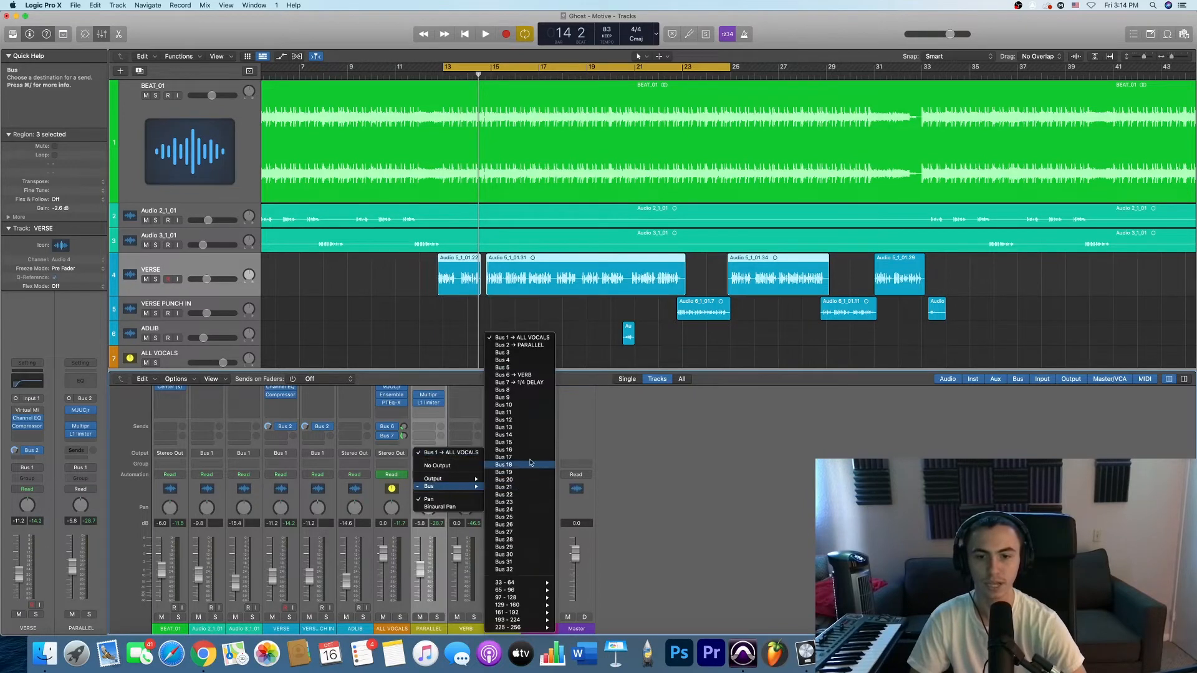
{"action": "left_click", "coordinate": [542, 339]}
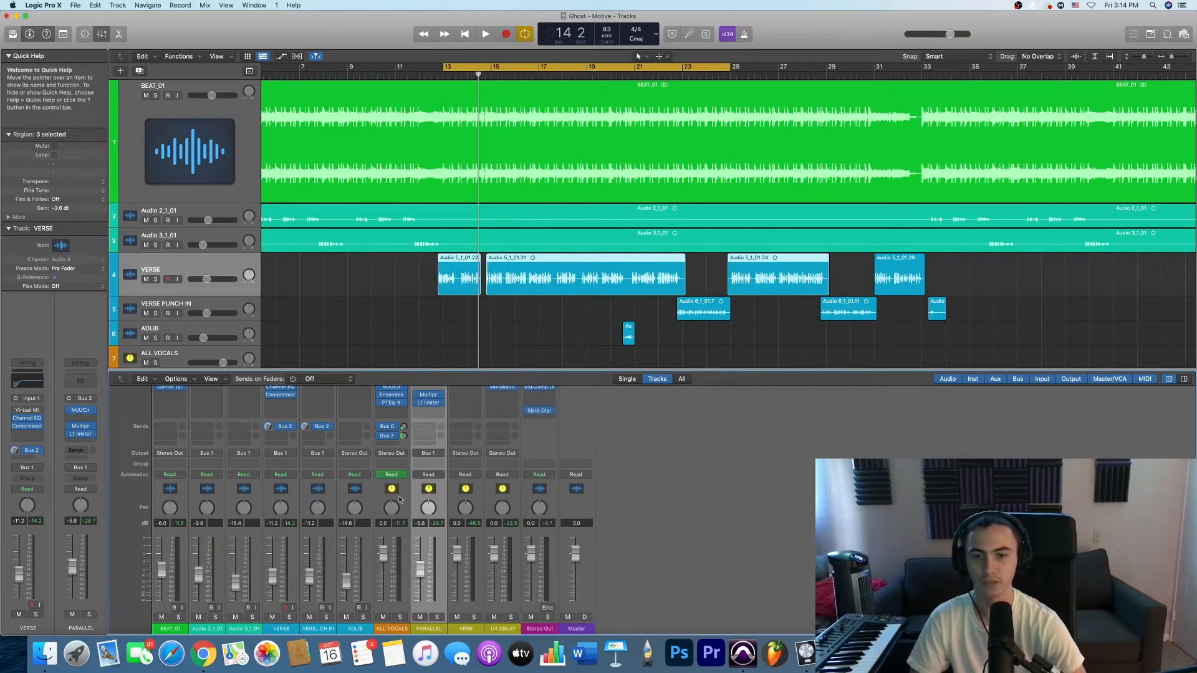
- Select the ALL VOCALS channel and open its Luftikus EQ to examine the band and High Boost settings
{"action": "left_click", "coordinate": [390, 628]}
{"action": "scroll", "coordinate": [396, 493], "scroll_direction": "up", "scroll_amount": 3}
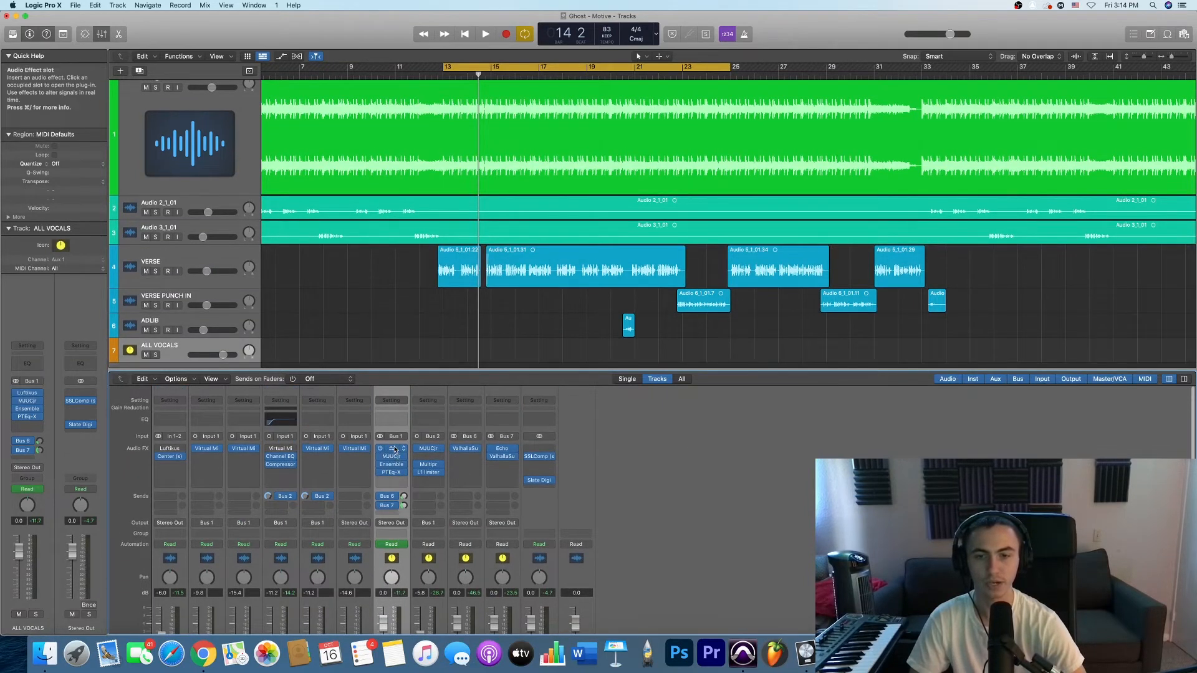
{"action": "left_click", "coordinate": [393, 449]}
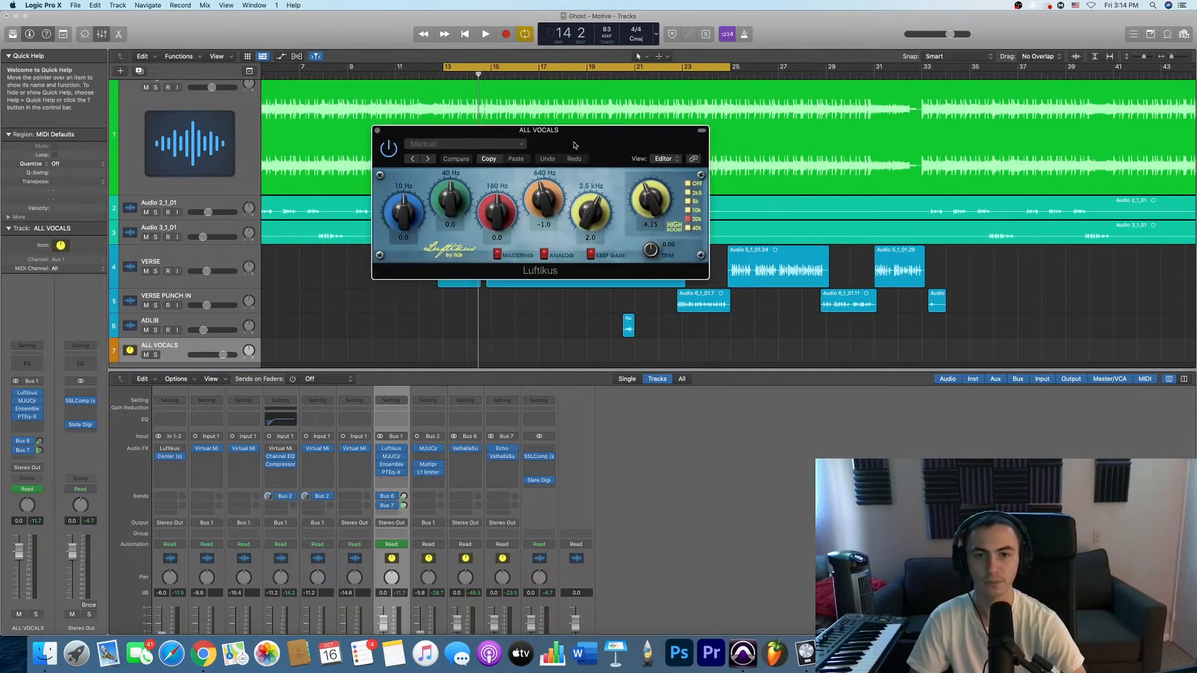
{"action": "left_click_drag", "start_coordinate": [565, 152], "coordinate": [813, 138]}
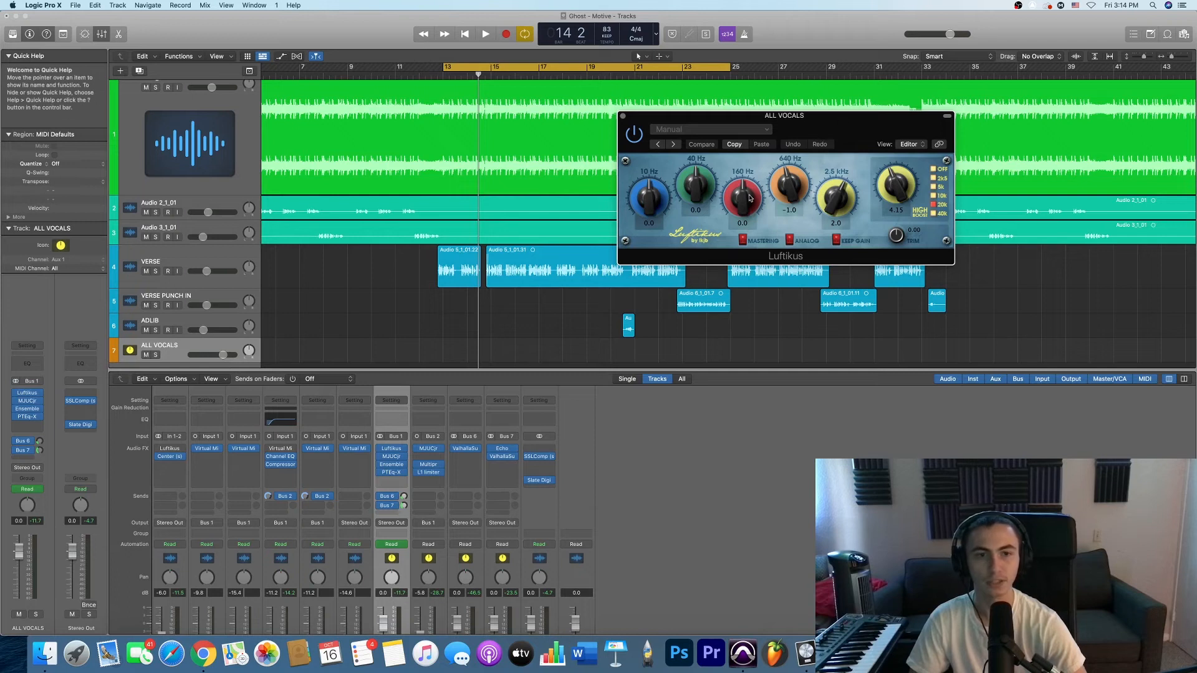
{"action": "left_click_drag", "start_coordinate": [816, 119], "coordinate": [711, 176]}
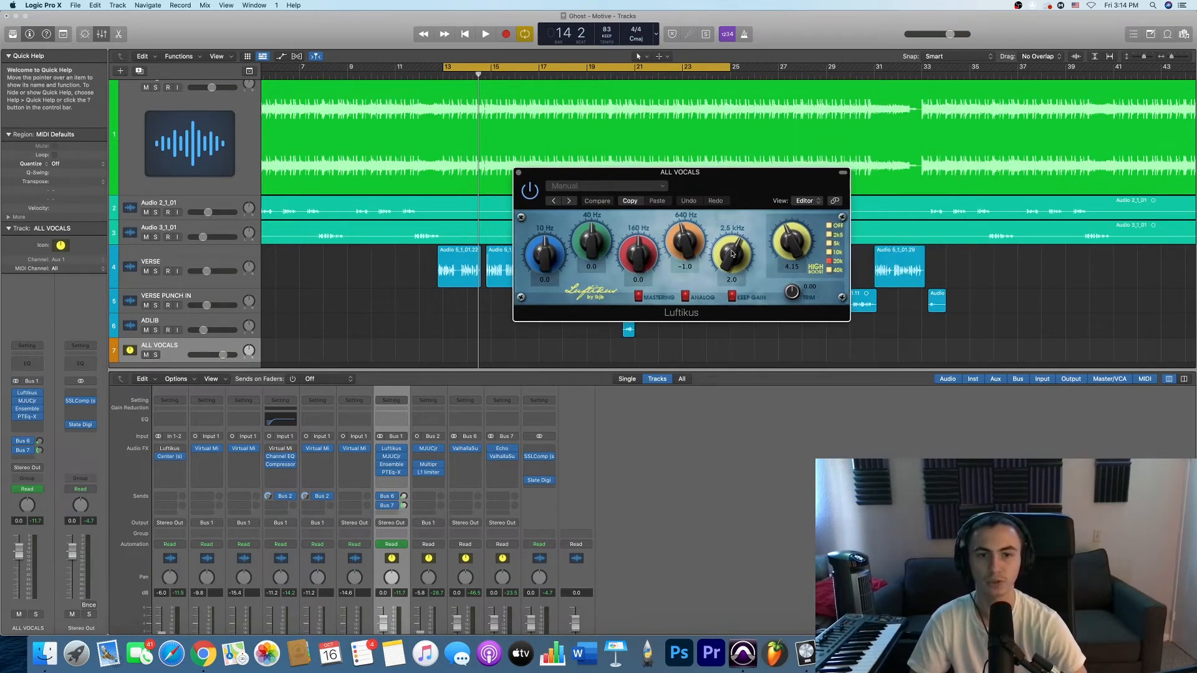
{"action": "left_click_drag", "start_coordinate": [747, 199], "coordinate": [740, 205]}
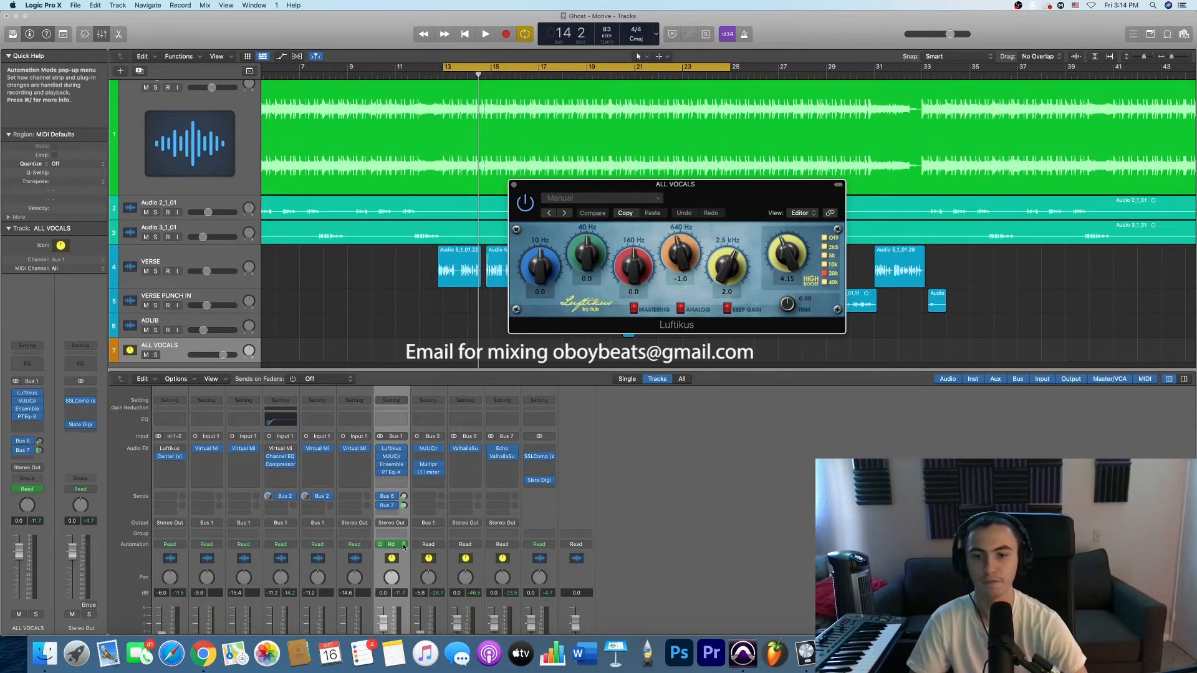
{"action": "scroll", "coordinate": [404, 547], "scroll_direction": "down", "scroll_amount": 5}
{"action": "left_click", "coordinate": [391, 625]}
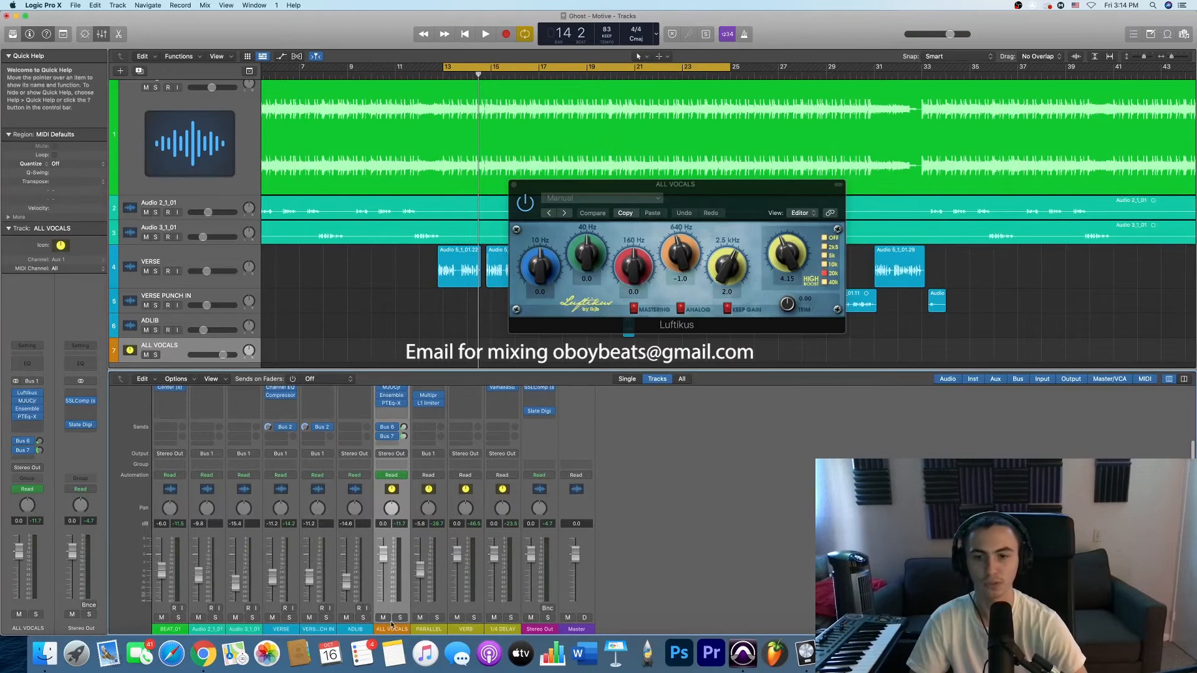
- Open BEAT_01's Luftikus and place it beside the ALL VOCALS Luftikus to compare their 640 Hz and 2.5 kHz bands
{"action": "scroll", "coordinate": [391, 625], "scroll_direction": "up", "scroll_amount": 3}
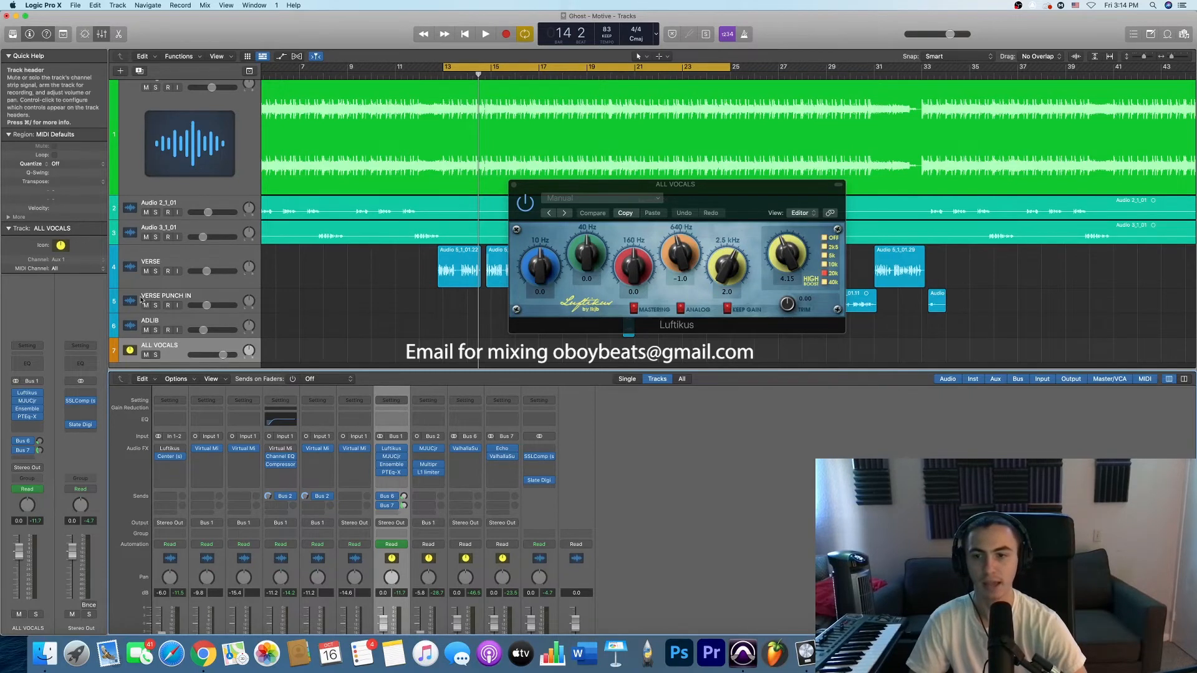
{"action": "left_click", "coordinate": [170, 451]}
{"action": "left_click_drag", "start_coordinate": [437, 171], "coordinate": [372, 175]}
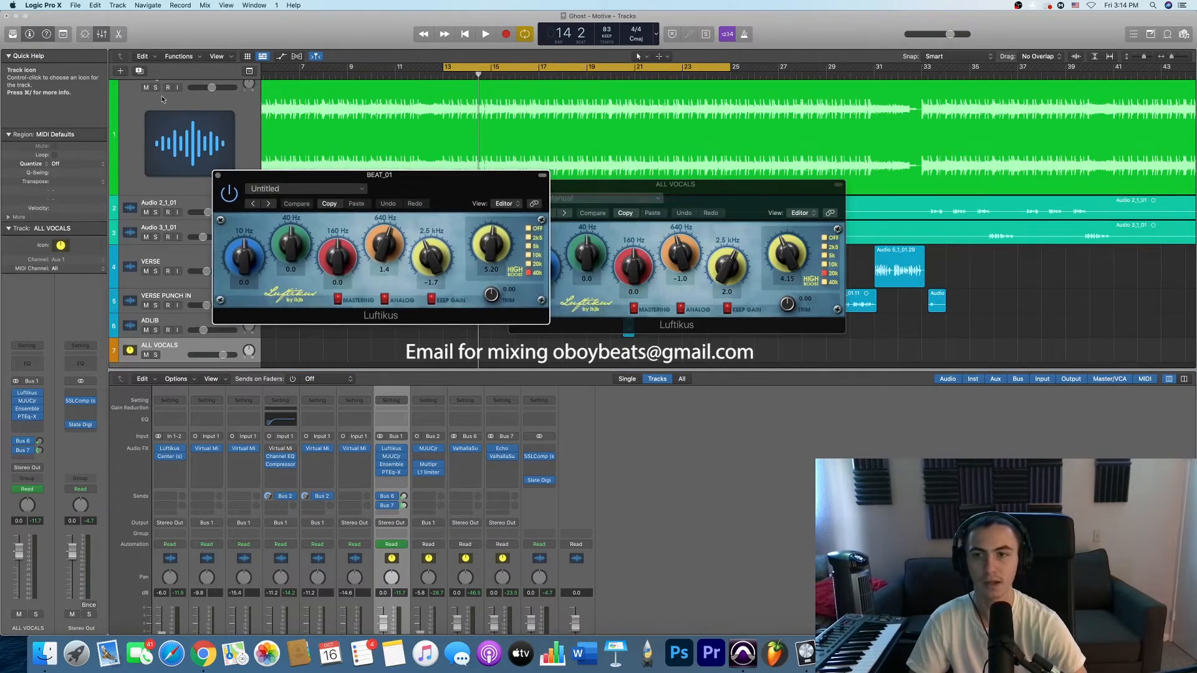
{"action": "left_click", "coordinate": [236, 118]}
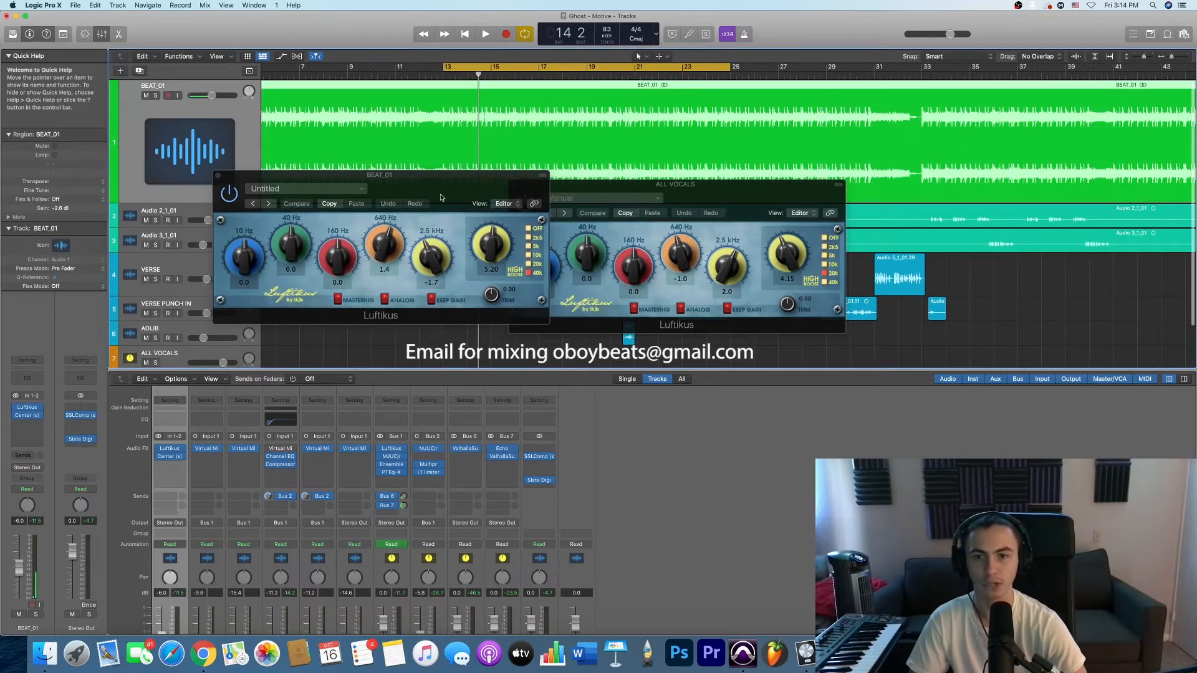
{"action": "left_click_drag", "start_coordinate": [447, 195], "coordinate": [391, 204]}
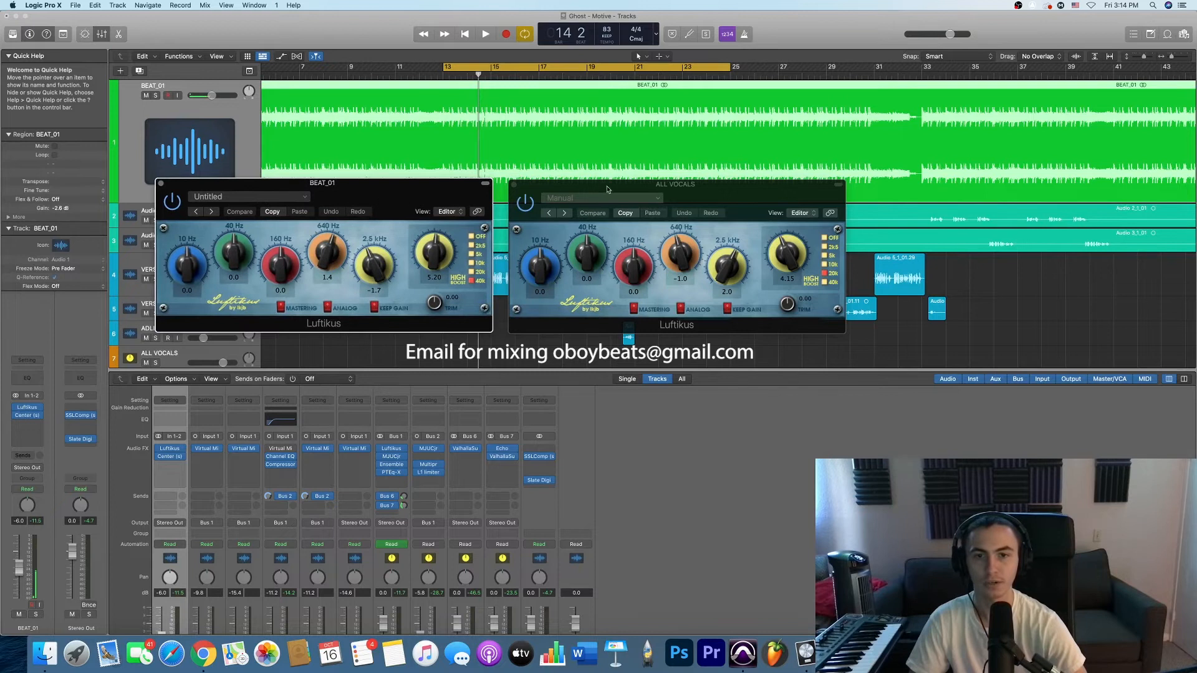
{"action": "left_click_drag", "start_coordinate": [719, 190], "coordinate": [729, 189]}
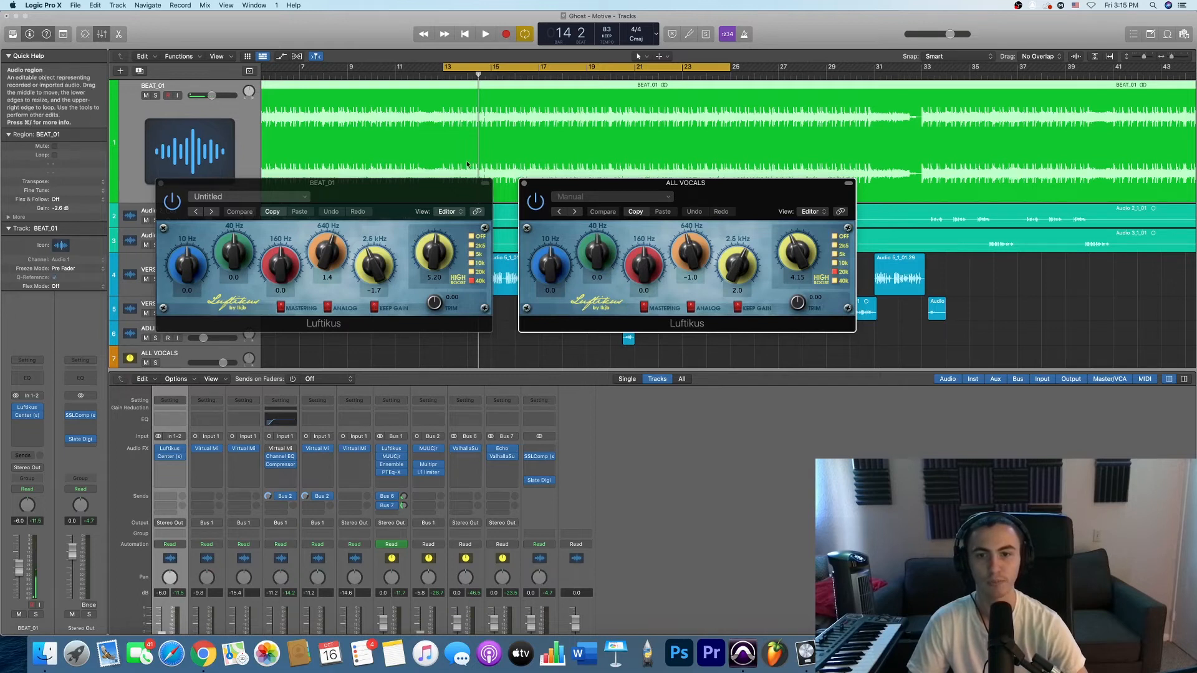
{"action": "left_click", "coordinate": [376, 260]}
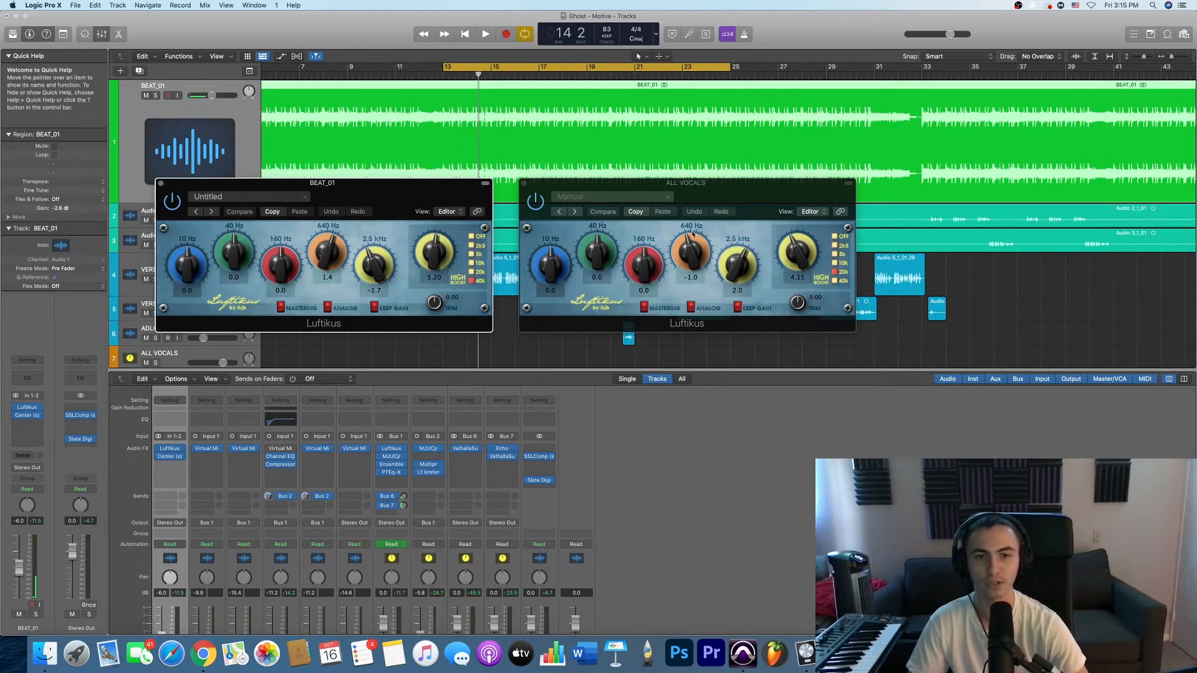
{"action": "left_click_drag", "start_coordinate": [717, 193], "coordinate": [709, 189]}
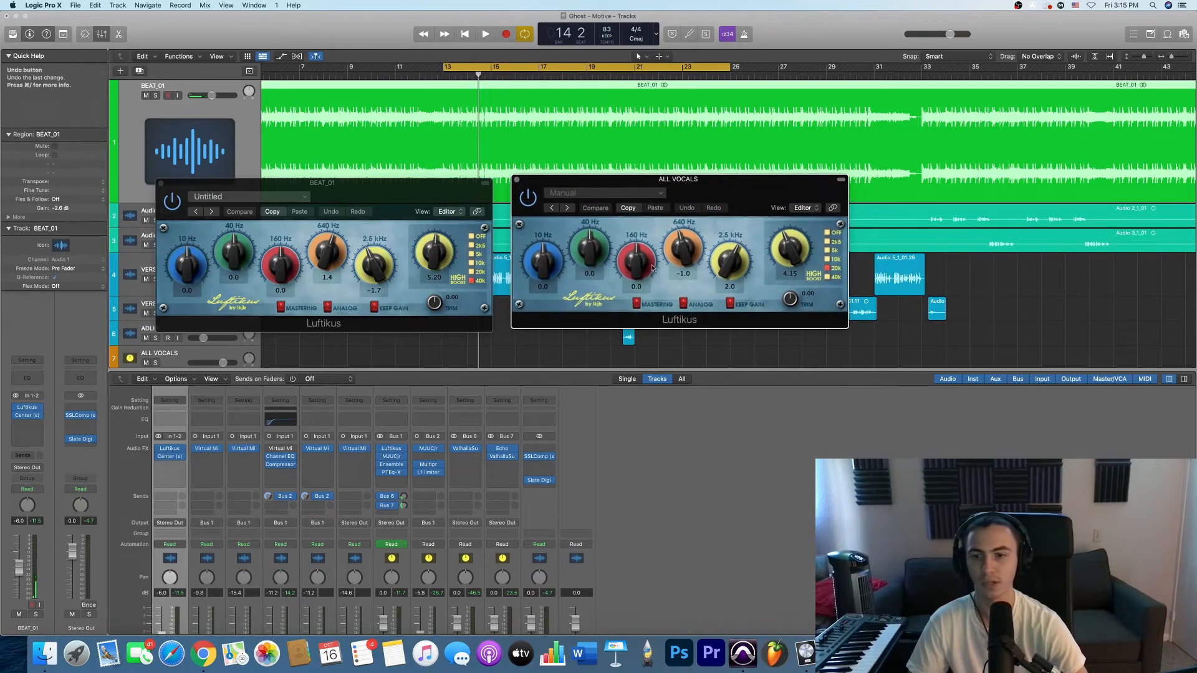
- Bypass Luftikus on both BEAT_01 and ALL VOCALS and play the verse to hear the mix without the EQs
{"action": "left_click", "coordinate": [157, 449]}
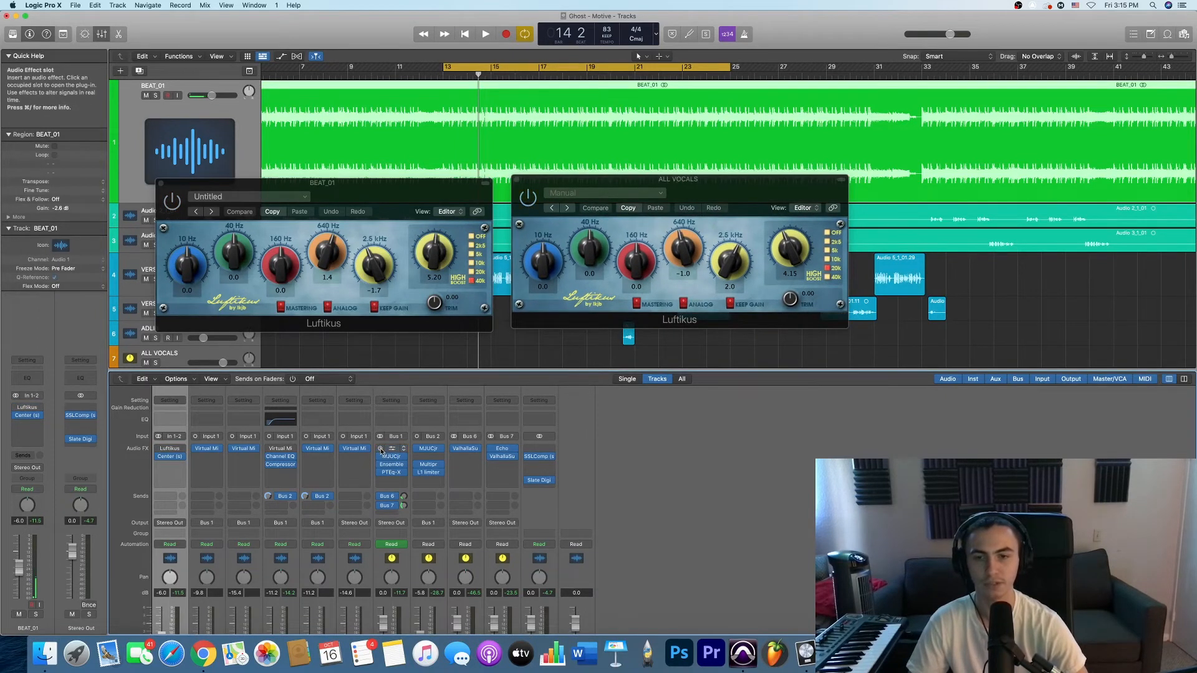
{"action": "left_click_drag", "start_coordinate": [454, 191], "coordinate": [442, 194]}
{"action": "left_click_drag", "start_coordinate": [709, 188], "coordinate": [719, 191]}
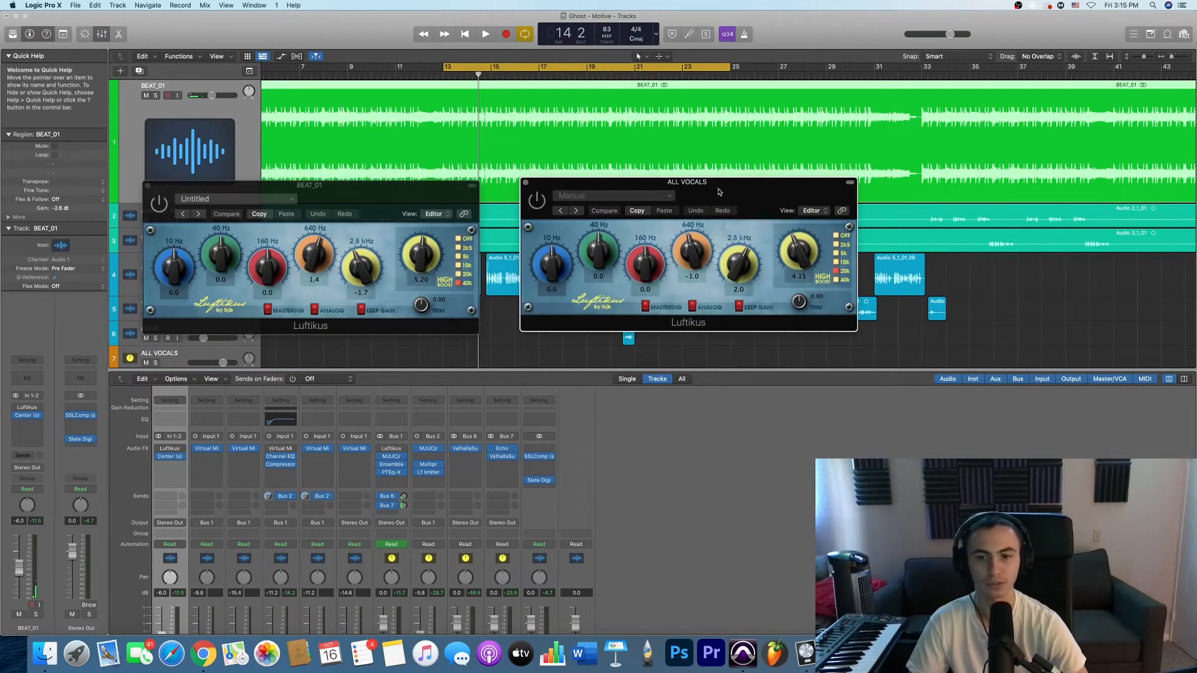
{"action": "key", "text": "space"}
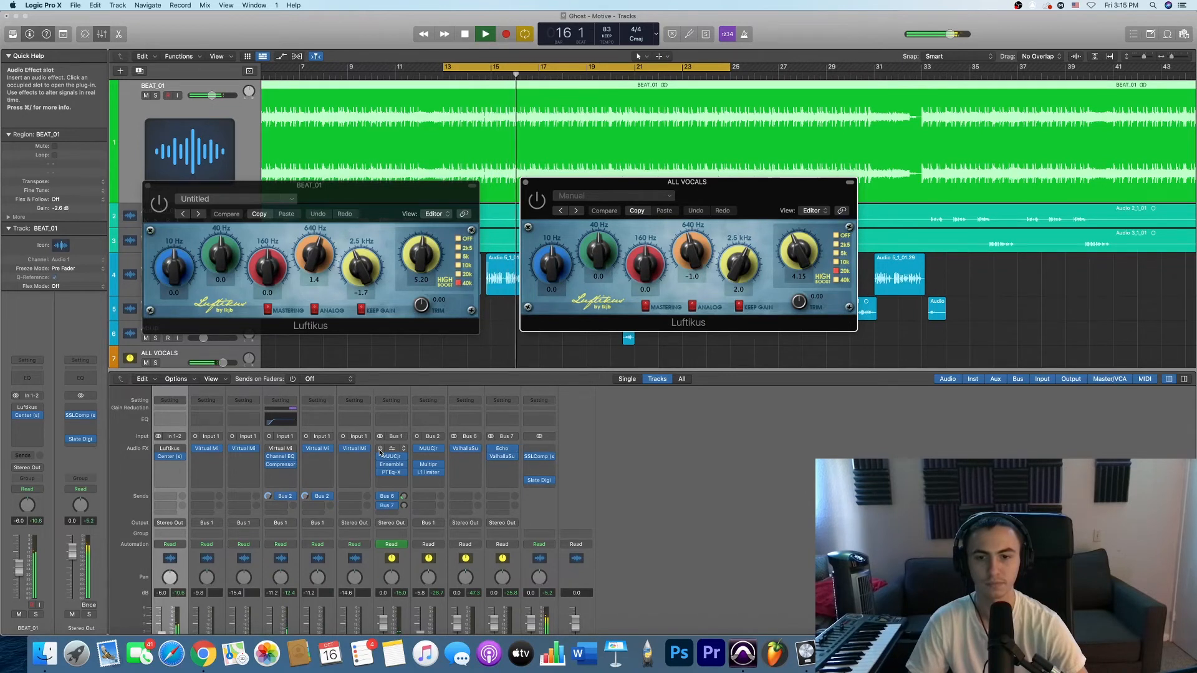
{"action": "key", "text": "space"}
- Re-enable Luftikus on ALL VOCALS and BEAT_01 and play the verse to hear the mix with the EQs
{"action": "left_click", "coordinate": [380, 450]}
{"action": "left_click", "coordinate": [159, 450]}
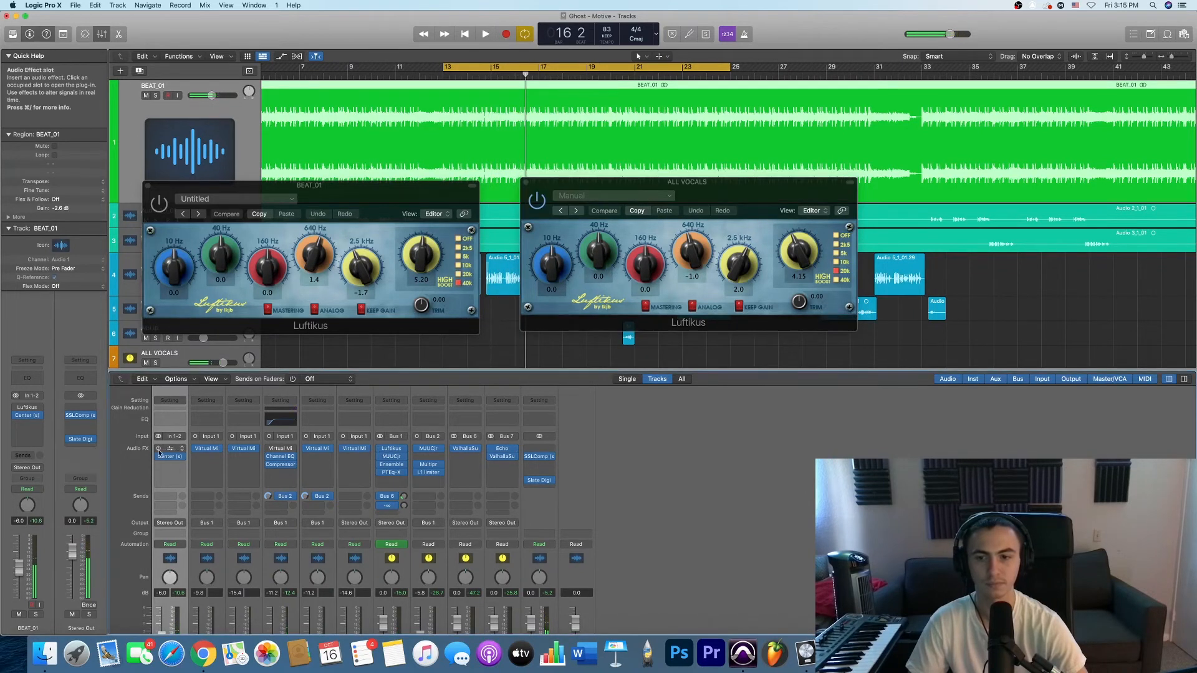
{"action": "key", "text": "space"}
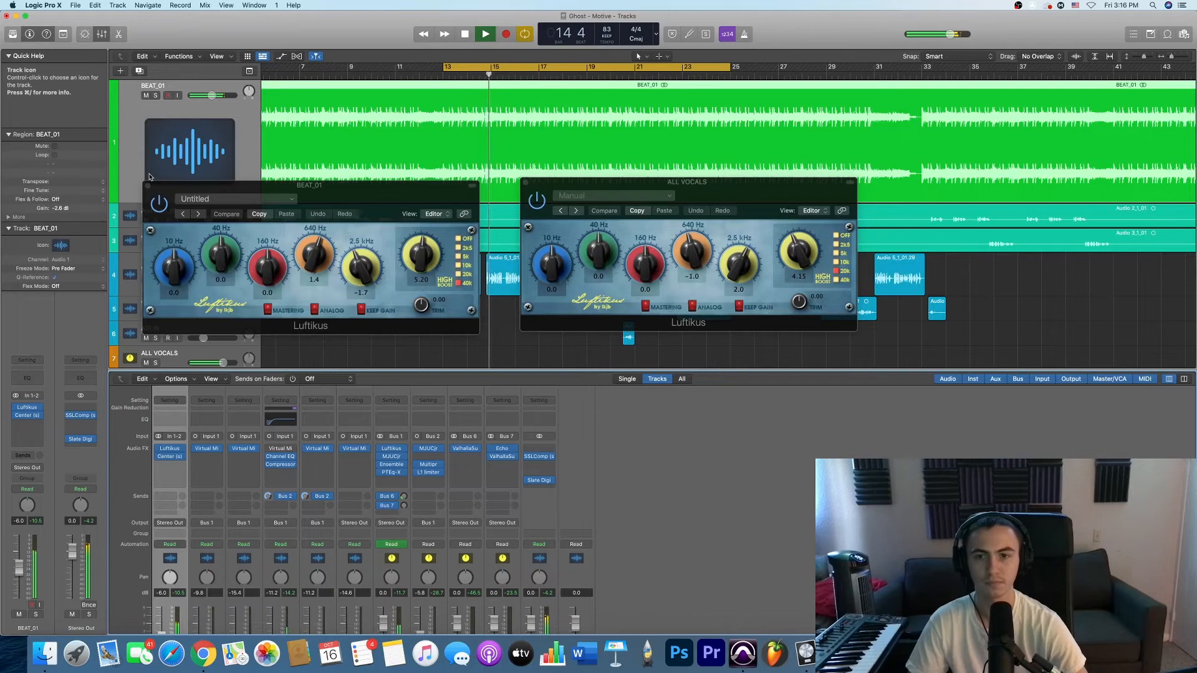
{"action": "key", "text": "space"}
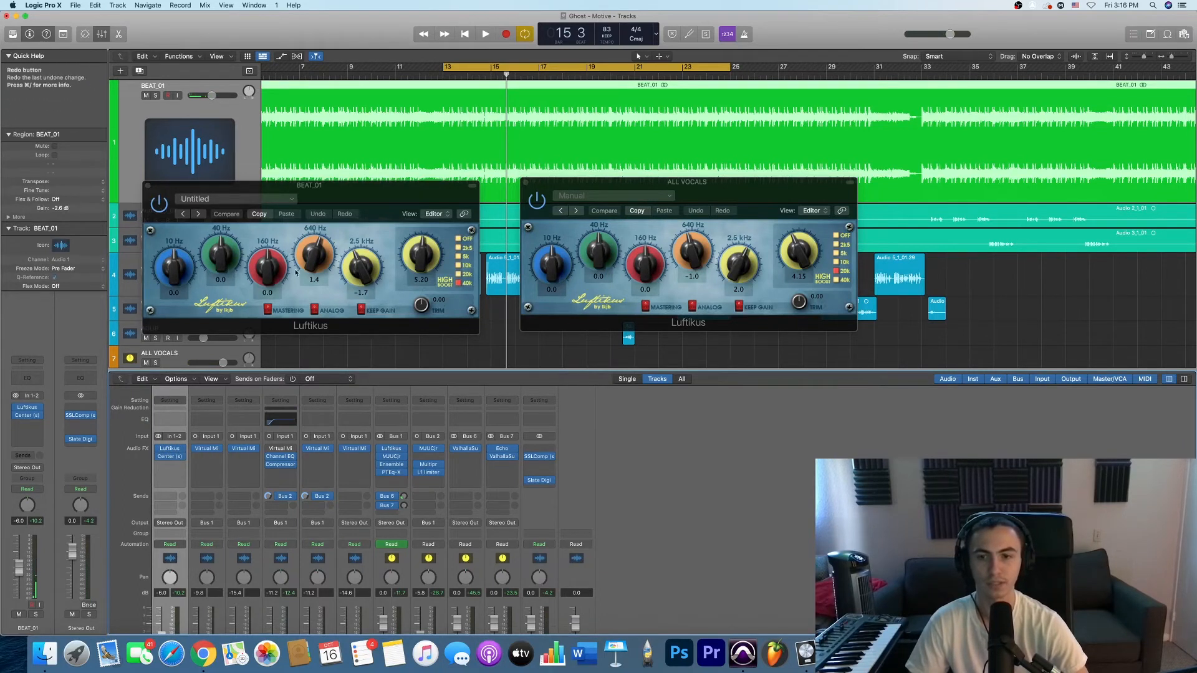
- Close the BEAT_01 Luftikus, look over the ALL VOCALS Luftikus once more, and close it too
{"action": "left_click", "coordinate": [147, 185]}
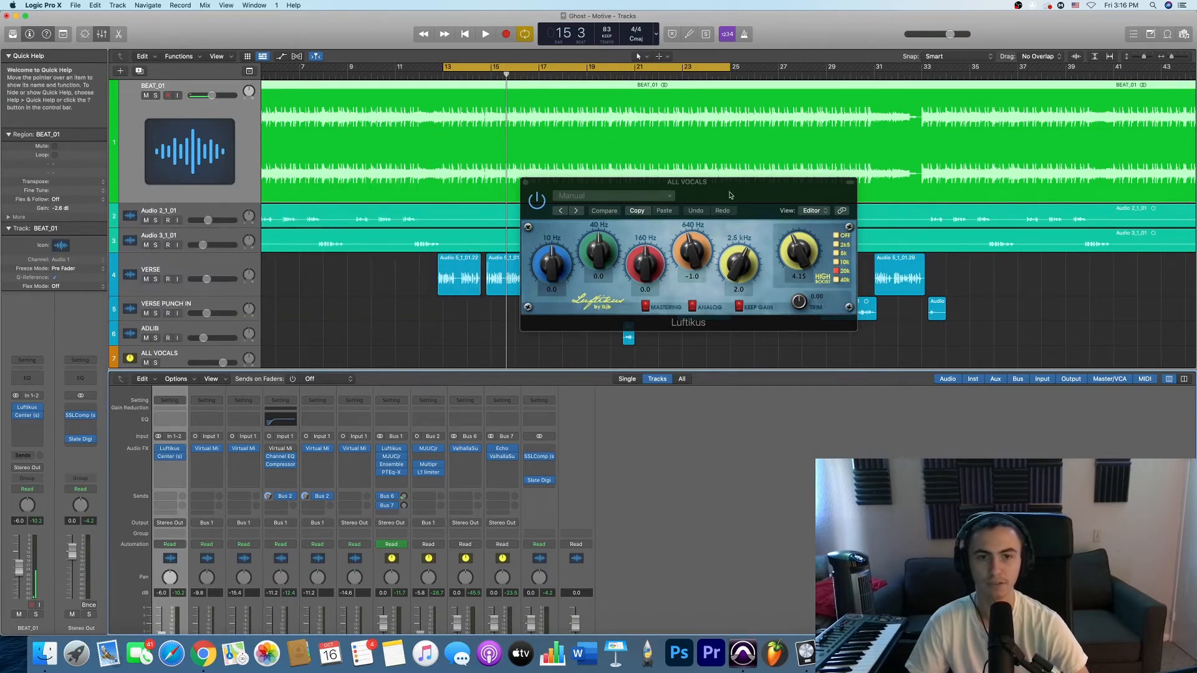
{"action": "left_click_drag", "start_coordinate": [730, 195], "coordinate": [688, 195]}
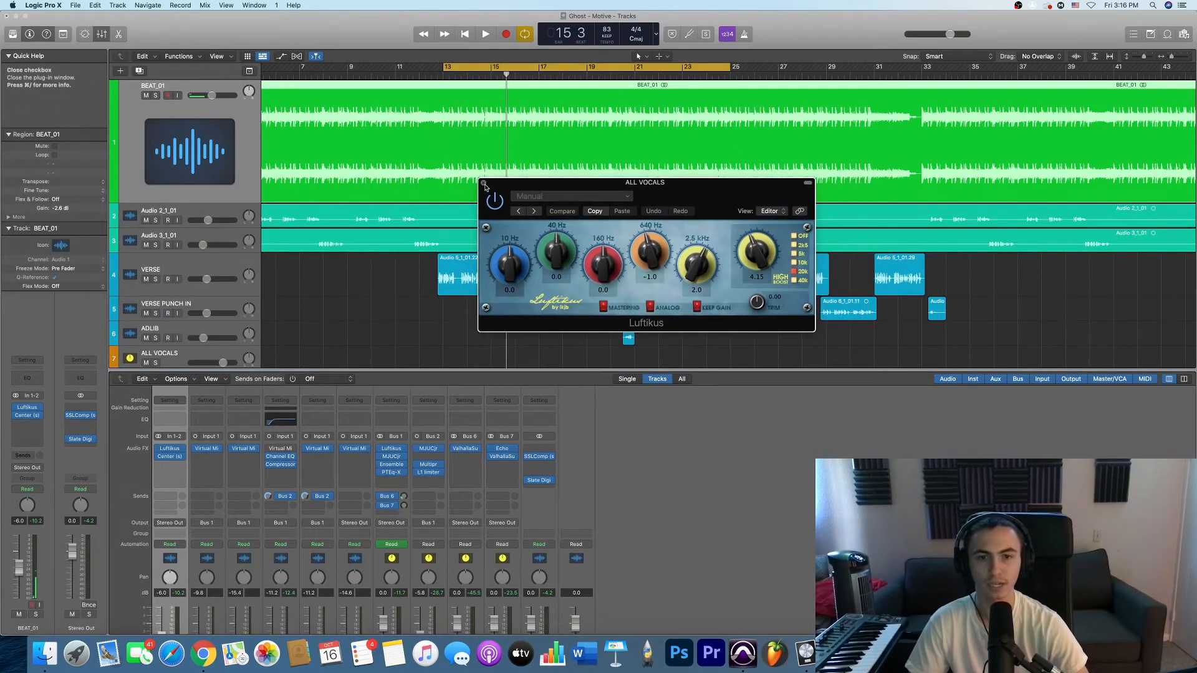
{"action": "left_click_drag", "start_coordinate": [699, 198], "coordinate": [681, 200]}
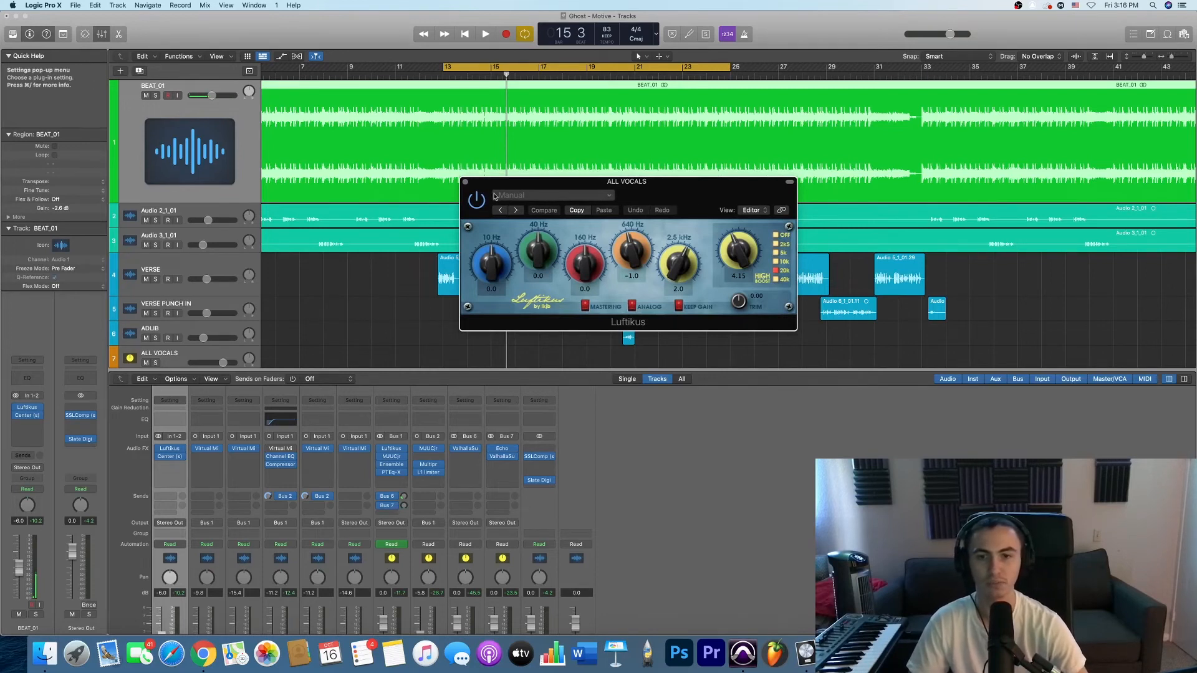
{"action": "left_click", "coordinate": [465, 183]}
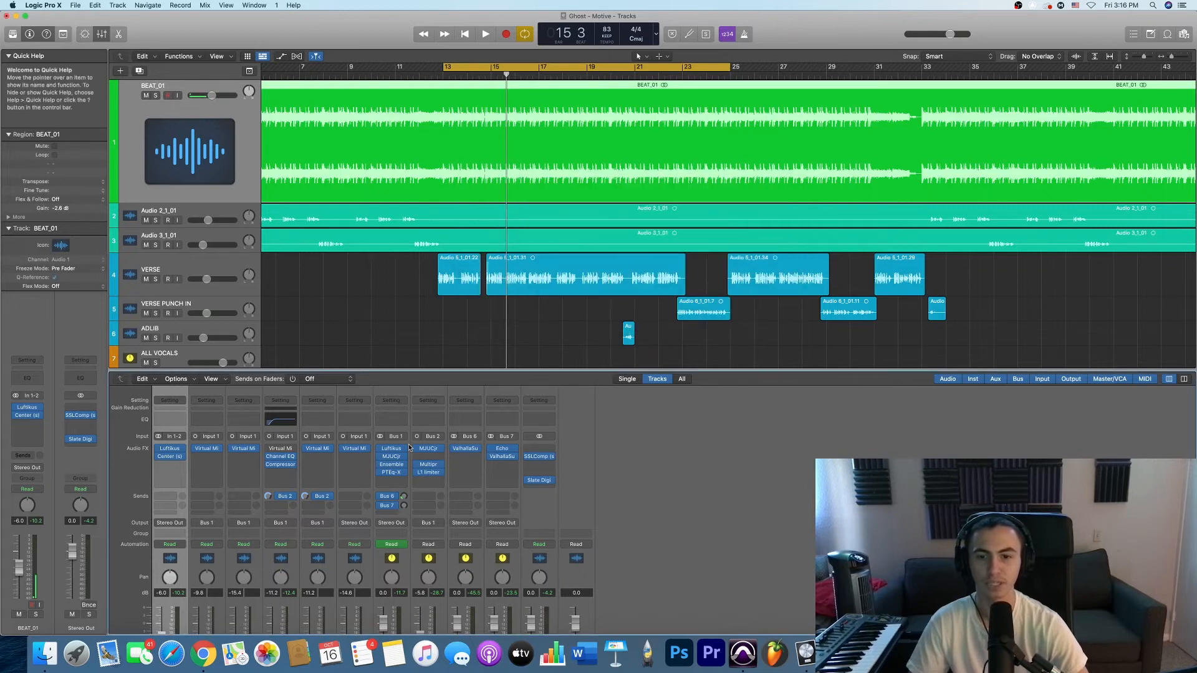
- Select the VERSE track, open its Compressor to review the settings, and close the plug-in
{"action": "left_click", "coordinate": [216, 267]}
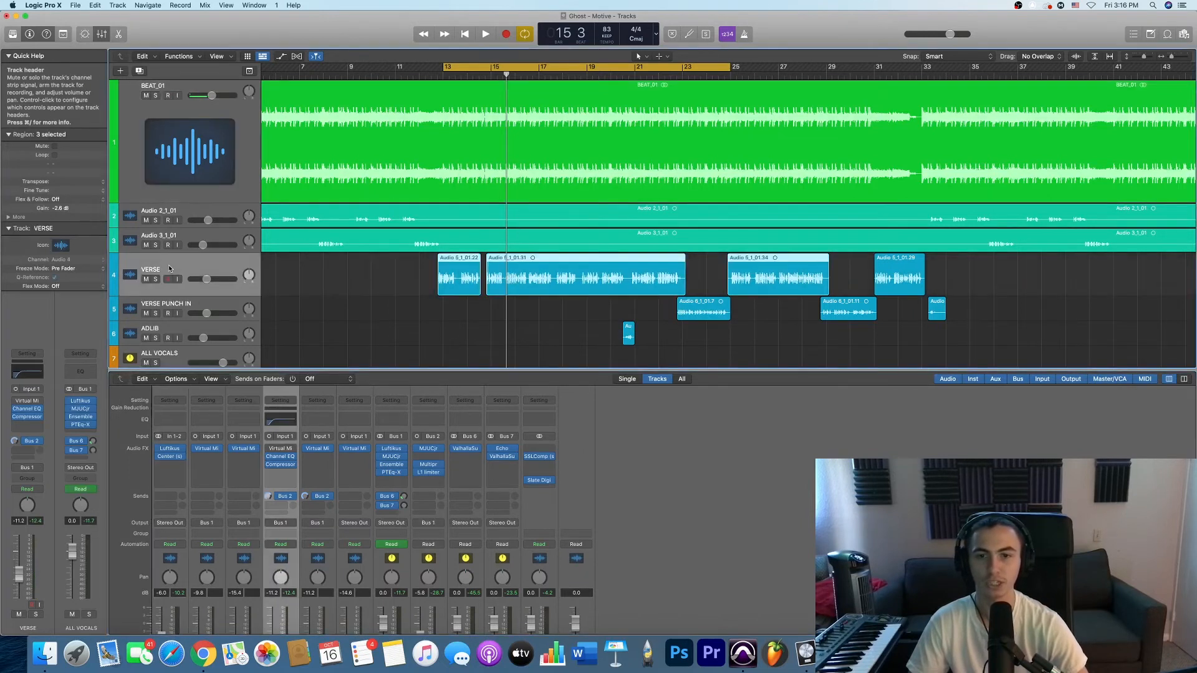
{"action": "right_click", "coordinate": [275, 339]}
{"action": "left_click", "coordinate": [284, 463]}
{"action": "left_click", "coordinate": [282, 465]}
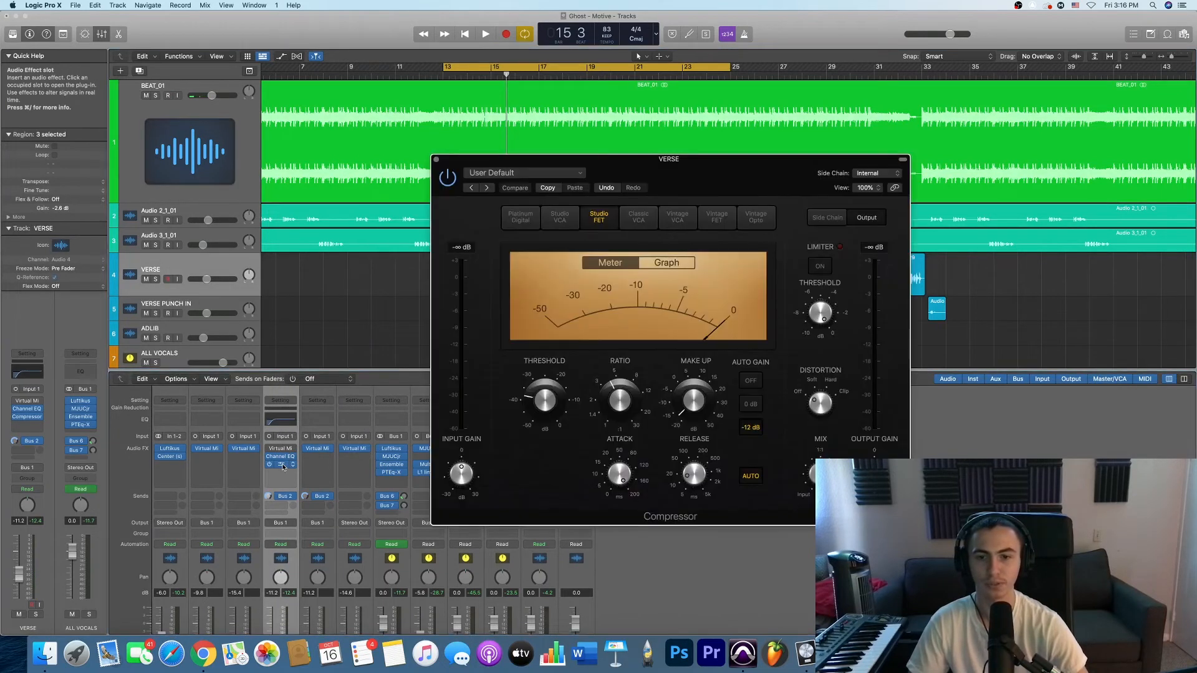
{"action": "left_click", "coordinate": [282, 466]}
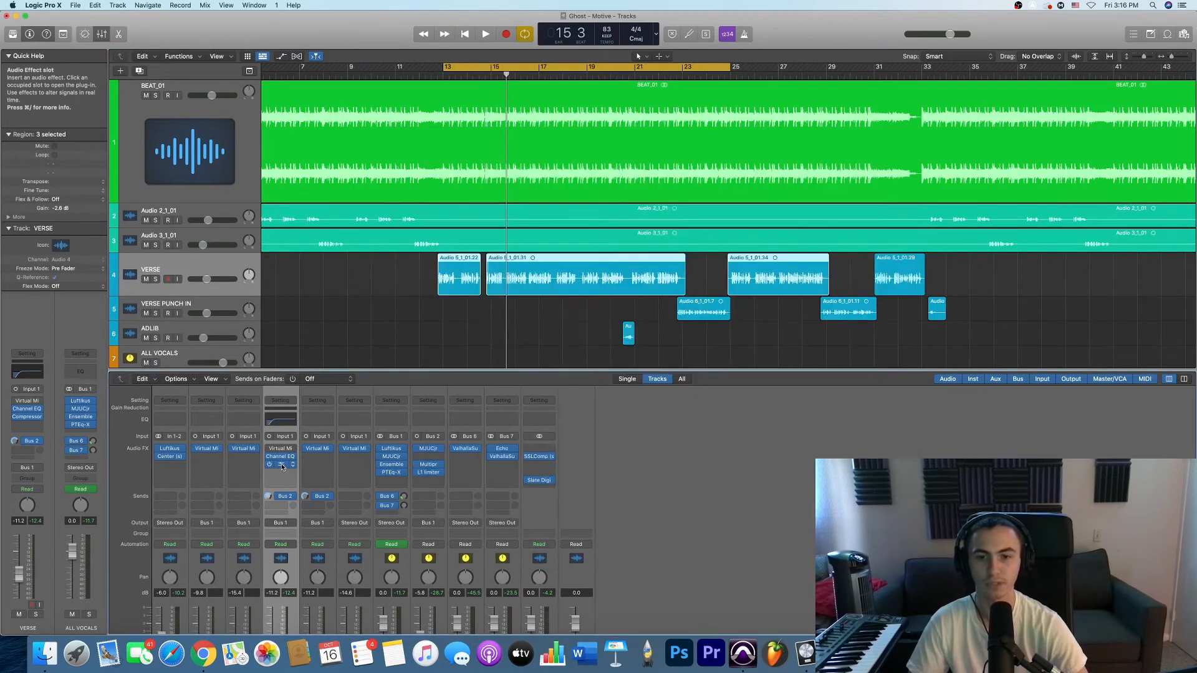
{"action": "left_click", "coordinate": [282, 465]}
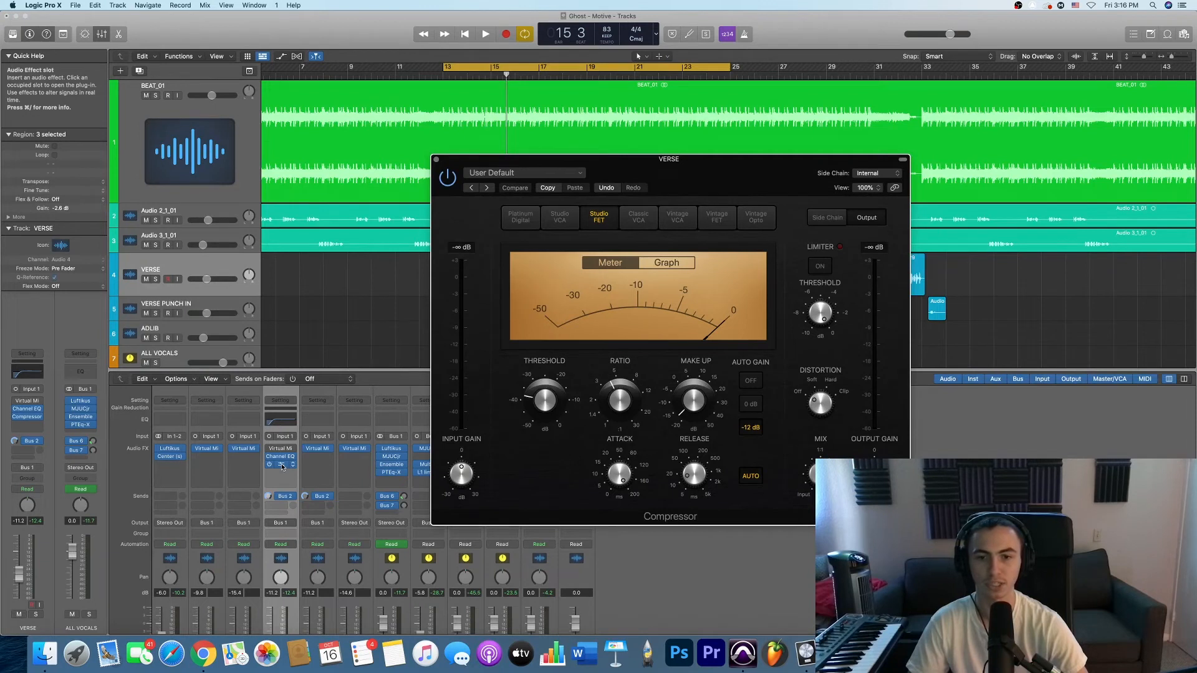
{"action": "left_click", "coordinate": [282, 465]}
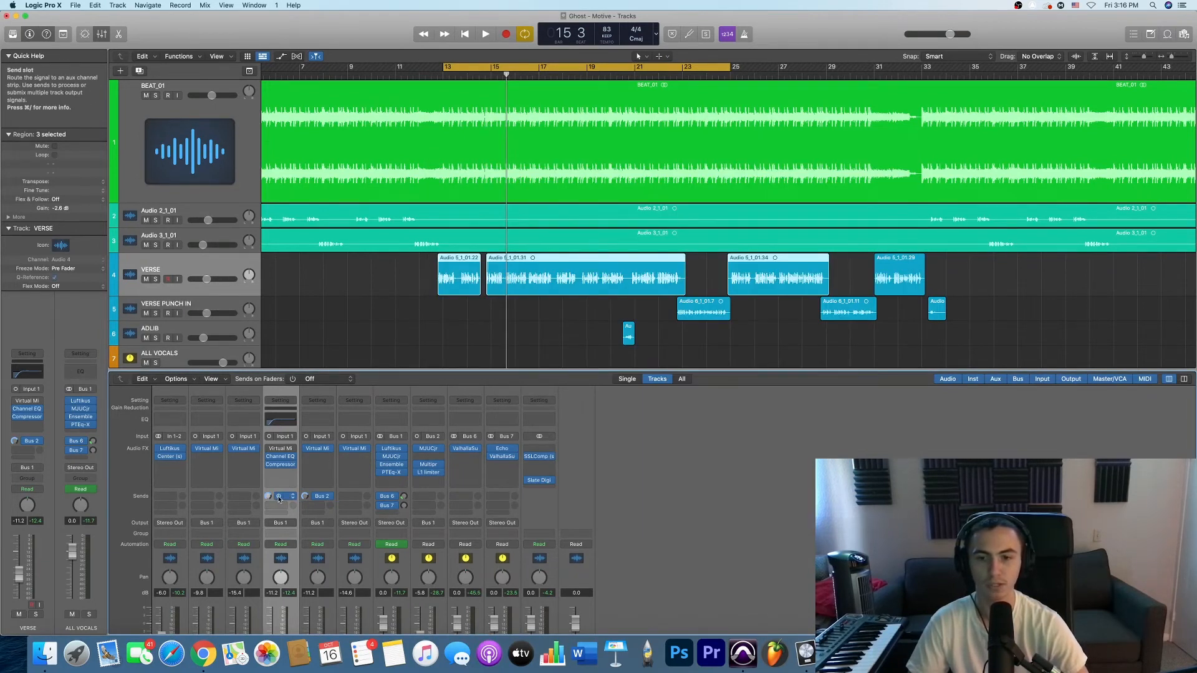
- Examine the PARALLEL channel's volume fader, reopen Luftikus on ALL VOCALS, and select the ALL VOCALS channel
{"action": "scroll", "coordinate": [278, 498], "scroll_direction": "down", "scroll_amount": 3}
{"action": "left_click", "coordinate": [424, 628]}
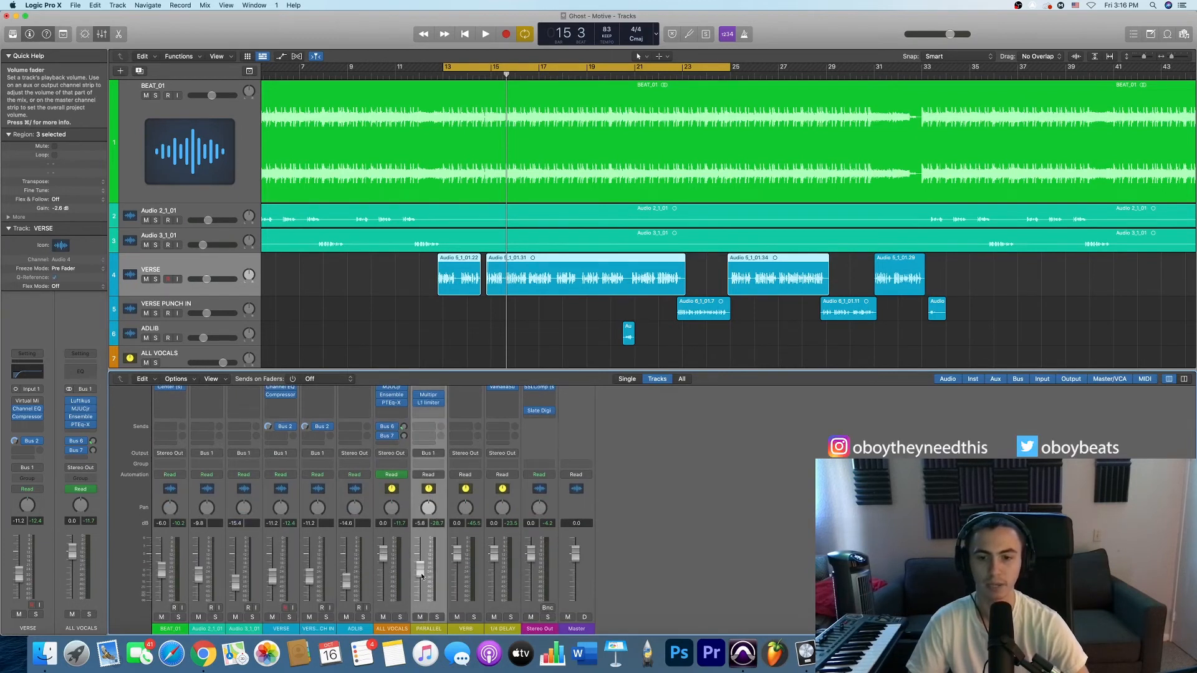
{"action": "scroll", "coordinate": [420, 574], "scroll_direction": "up", "scroll_amount": 3}
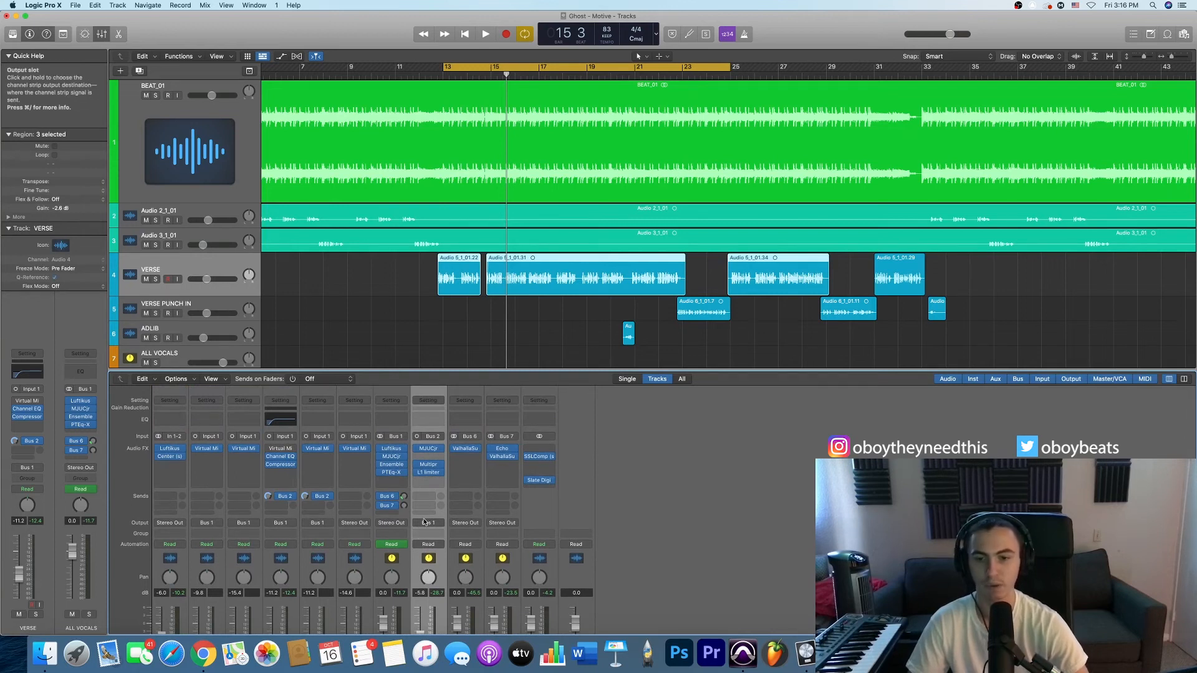
{"action": "left_click", "coordinate": [389, 450]}
{"action": "scroll", "coordinate": [393, 599], "scroll_direction": "down", "scroll_amount": 3}
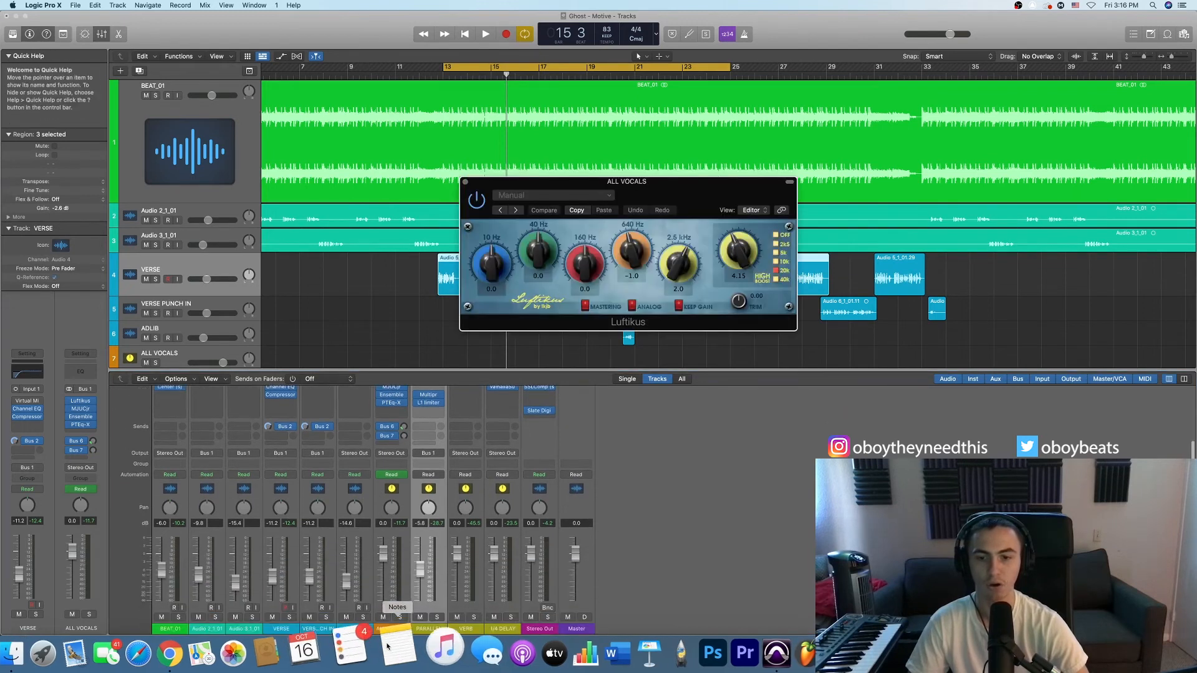
{"action": "left_click", "coordinate": [393, 629]}
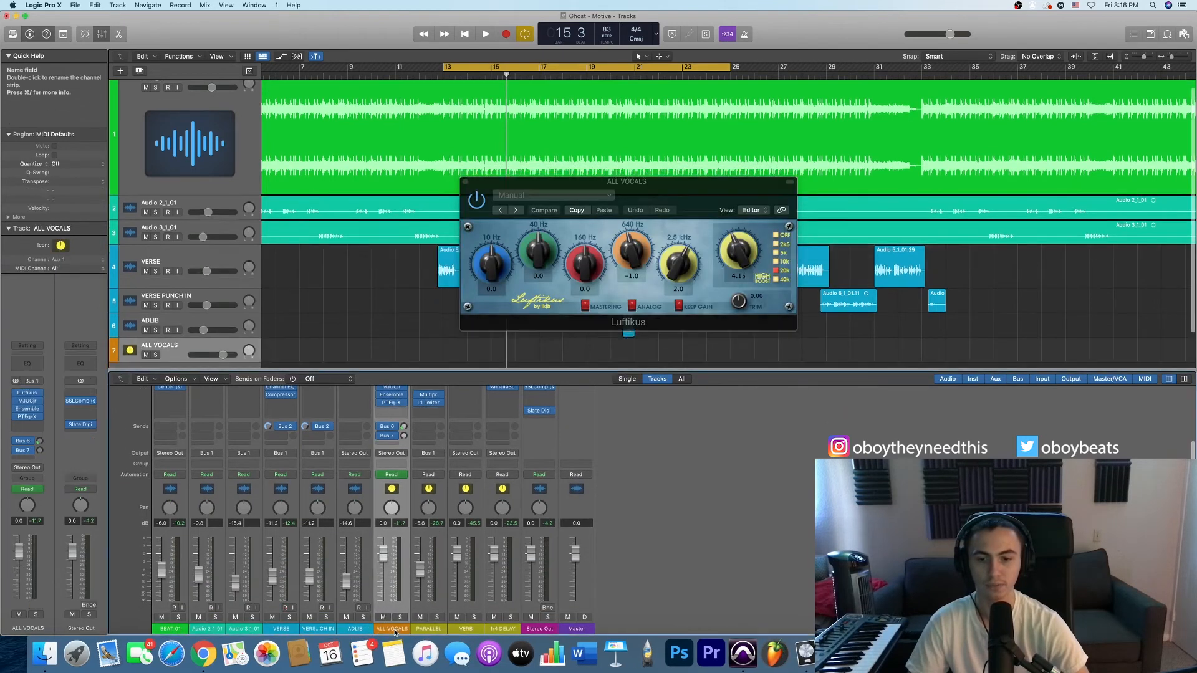
- Select the VERSE track, check its output routing to Bus 1, ALL VOCALS, and select the ALL VOCALS channel
{"action": "left_click", "coordinate": [176, 261]}
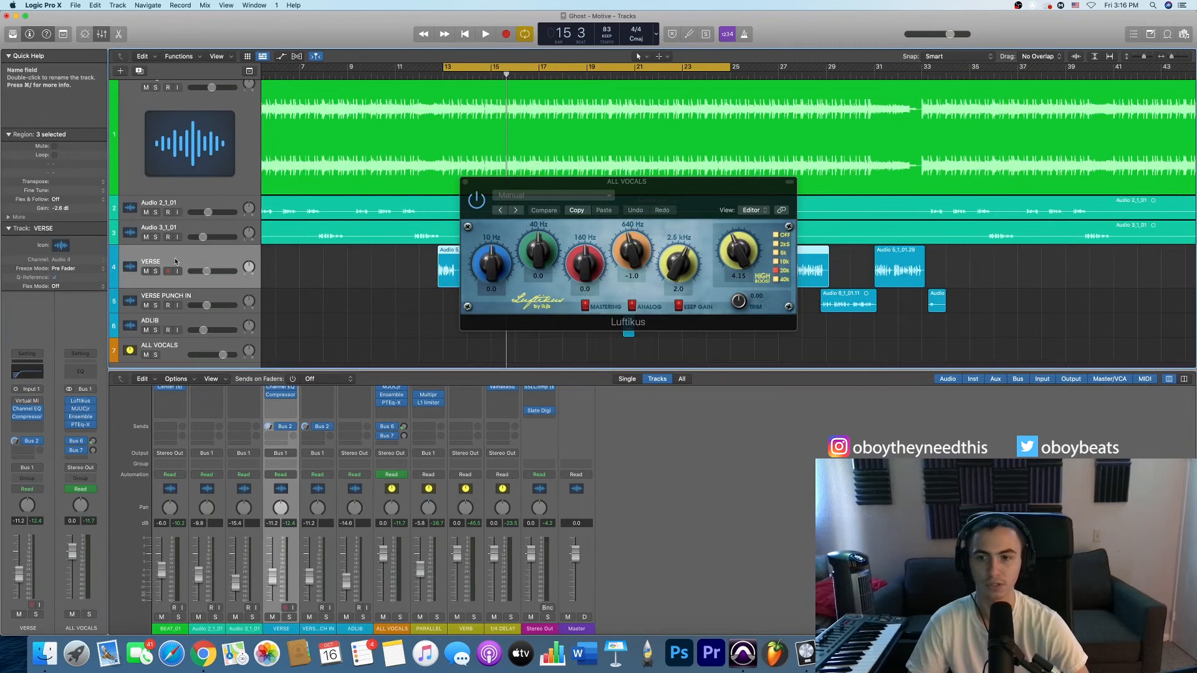
{"action": "left_click", "coordinate": [281, 453]}
{"action": "mouse_move", "coordinate": [299, 486]}
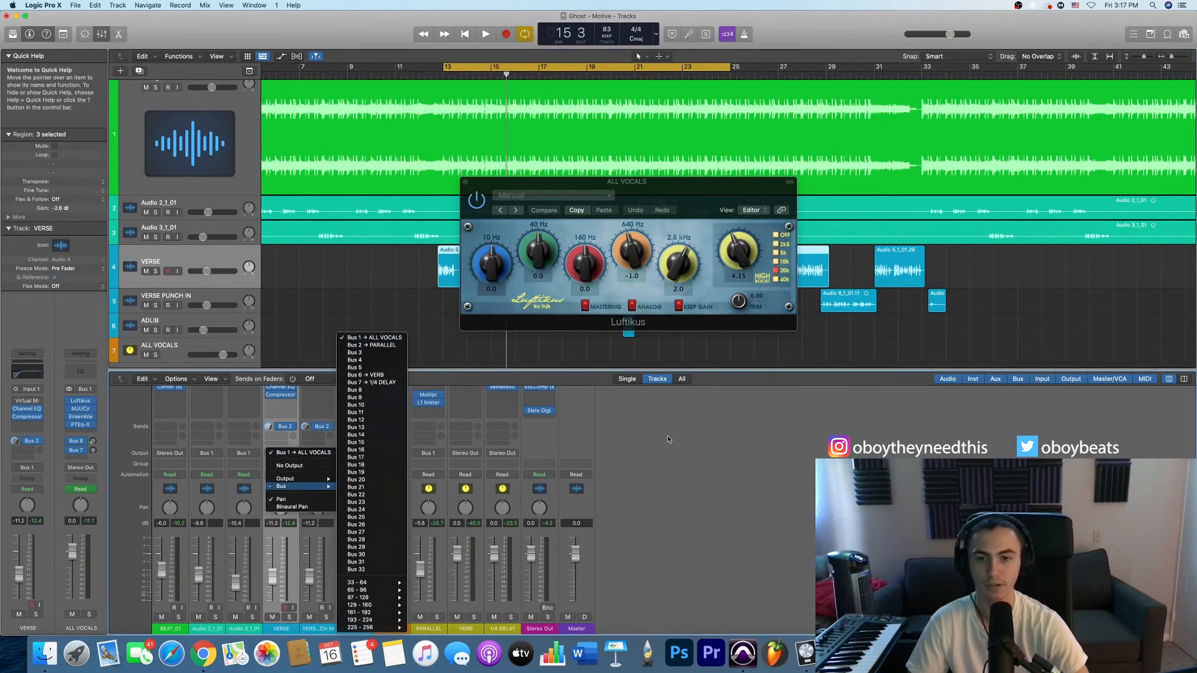
{"action": "left_click", "coordinate": [372, 339]}
{"action": "left_click", "coordinate": [392, 535]}
{"action": "scroll", "coordinate": [392, 534], "scroll_direction": "up", "scroll_amount": 3}
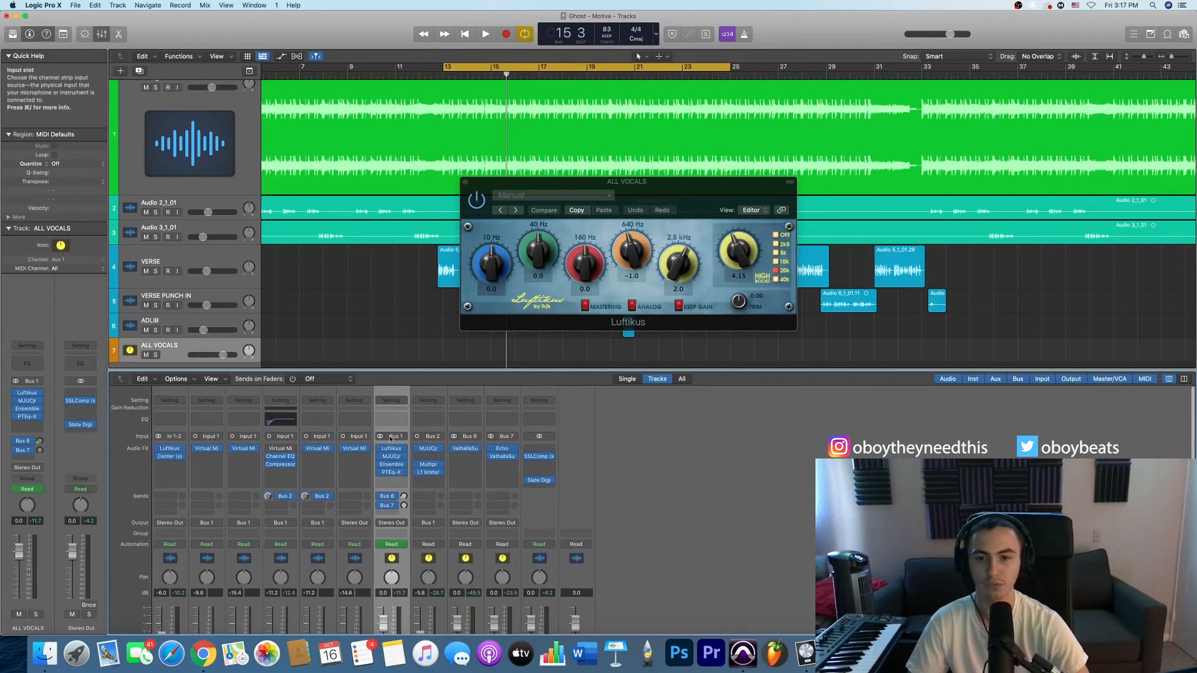
- Close and reopen Luftikus on ALL VOCALS and reposition its window over the arrangement
{"action": "left_click", "coordinate": [393, 452]}
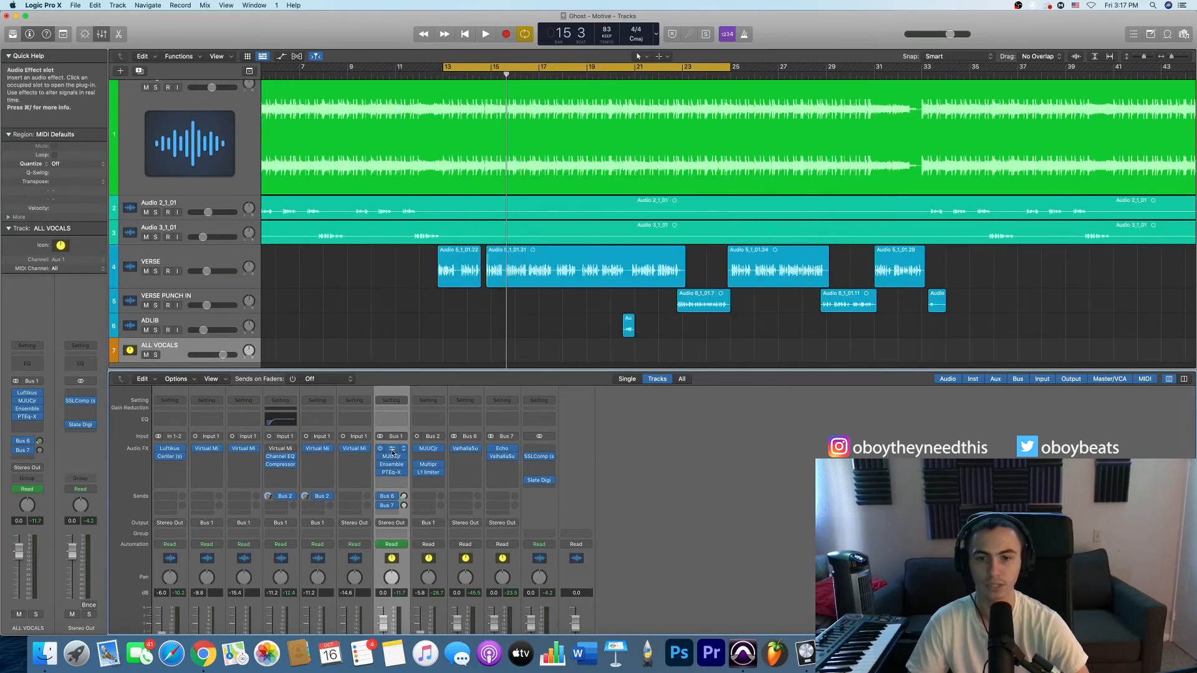
{"action": "left_click", "coordinate": [393, 452]}
{"action": "left_click_drag", "start_coordinate": [702, 184], "coordinate": [685, 192]}
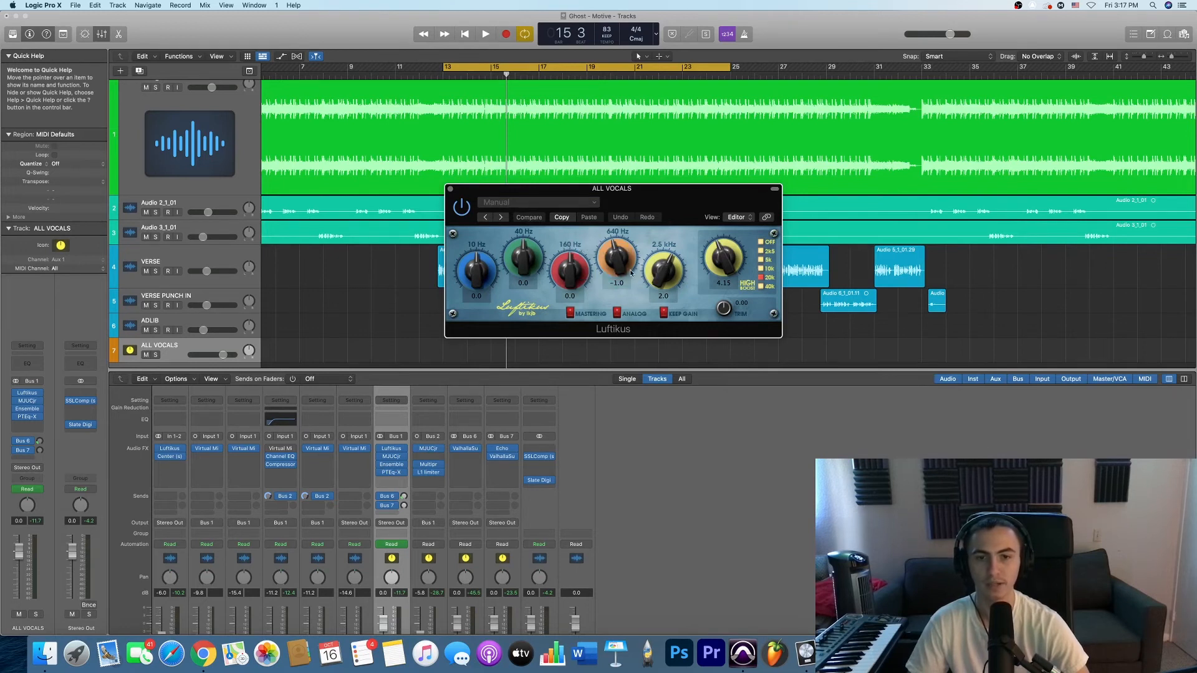
- Insert a Channel EQ on ALL VOCALS and shape band 6 to +2.3 dB at 2520 Hz with a Q of 0.93
{"action": "left_click", "coordinate": [393, 480]}
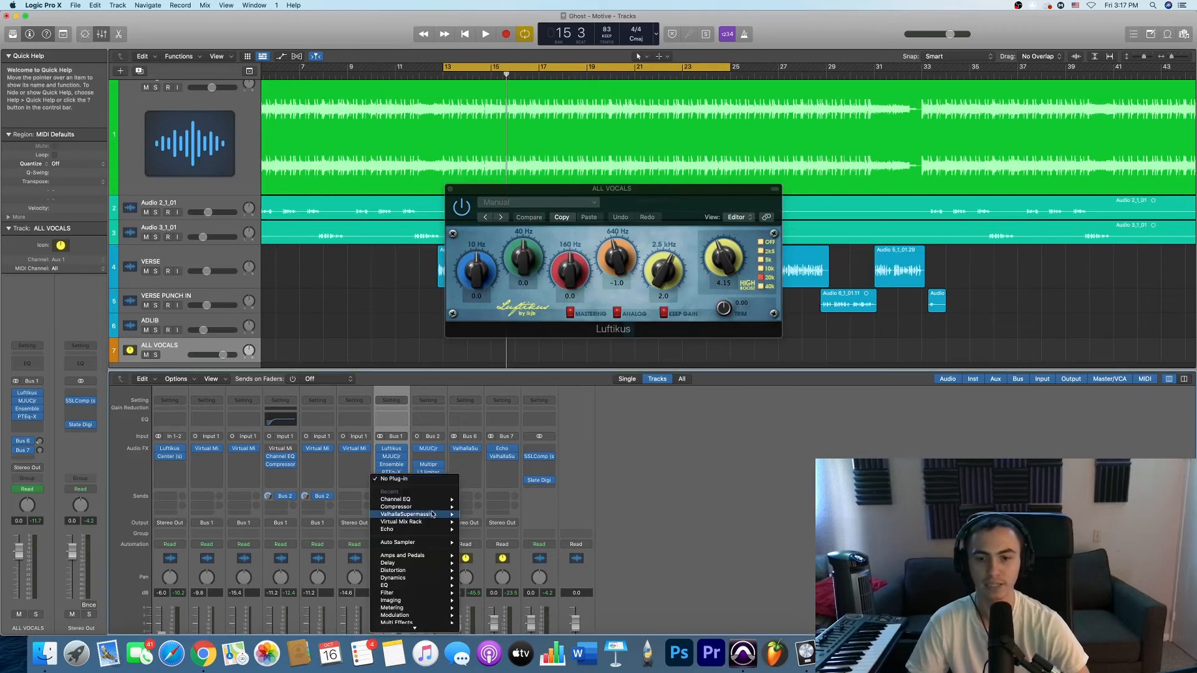
{"action": "left_click", "coordinate": [564, 586]}
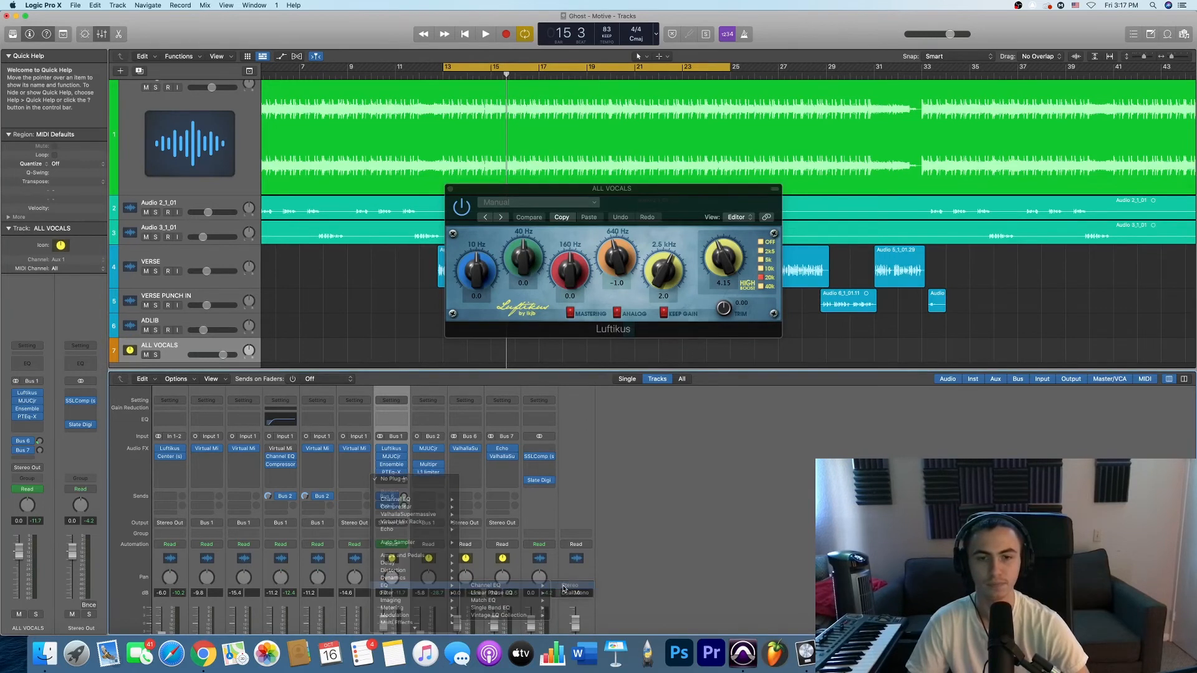
{"action": "left_click_drag", "start_coordinate": [623, 141], "coordinate": [739, 374]}
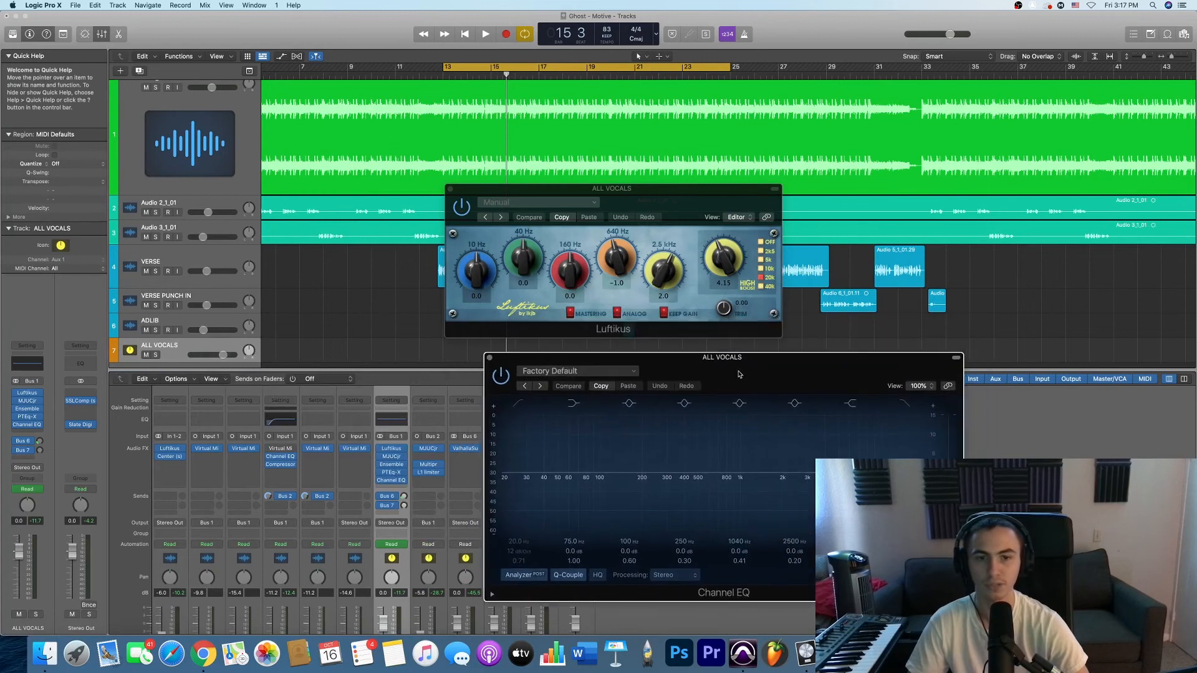
{"action": "left_click_drag", "start_coordinate": [796, 474], "coordinate": [795, 471]}
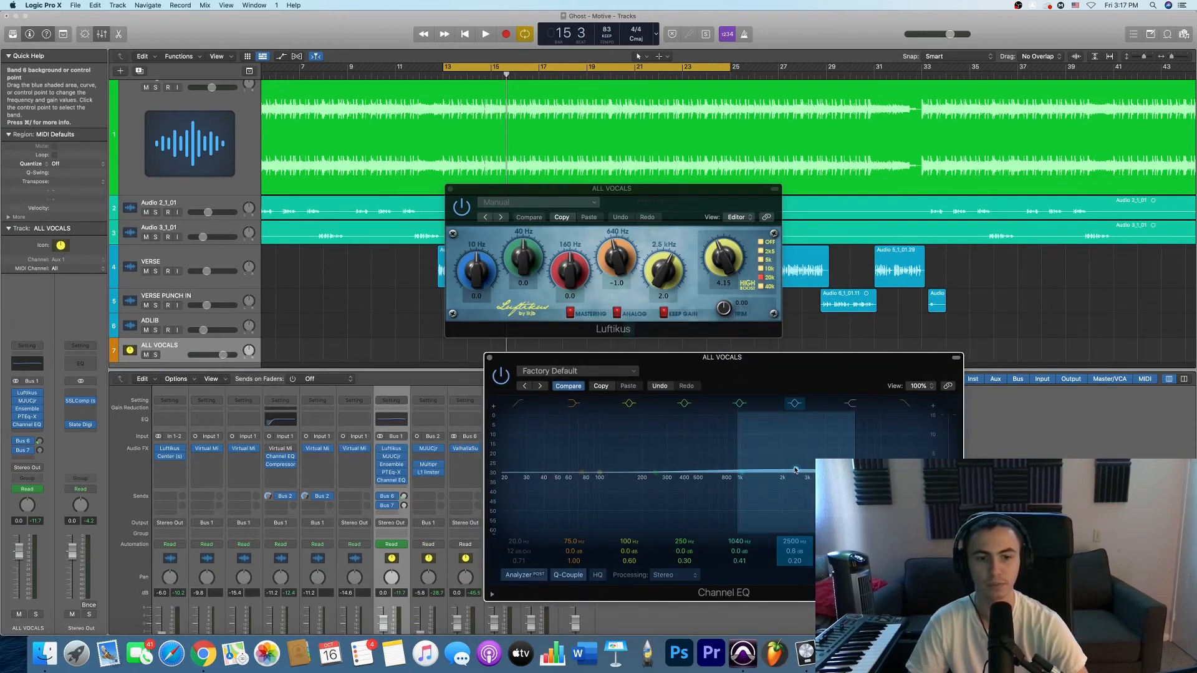
{"action": "left_click_drag", "start_coordinate": [854, 423], "coordinate": [840, 422]}
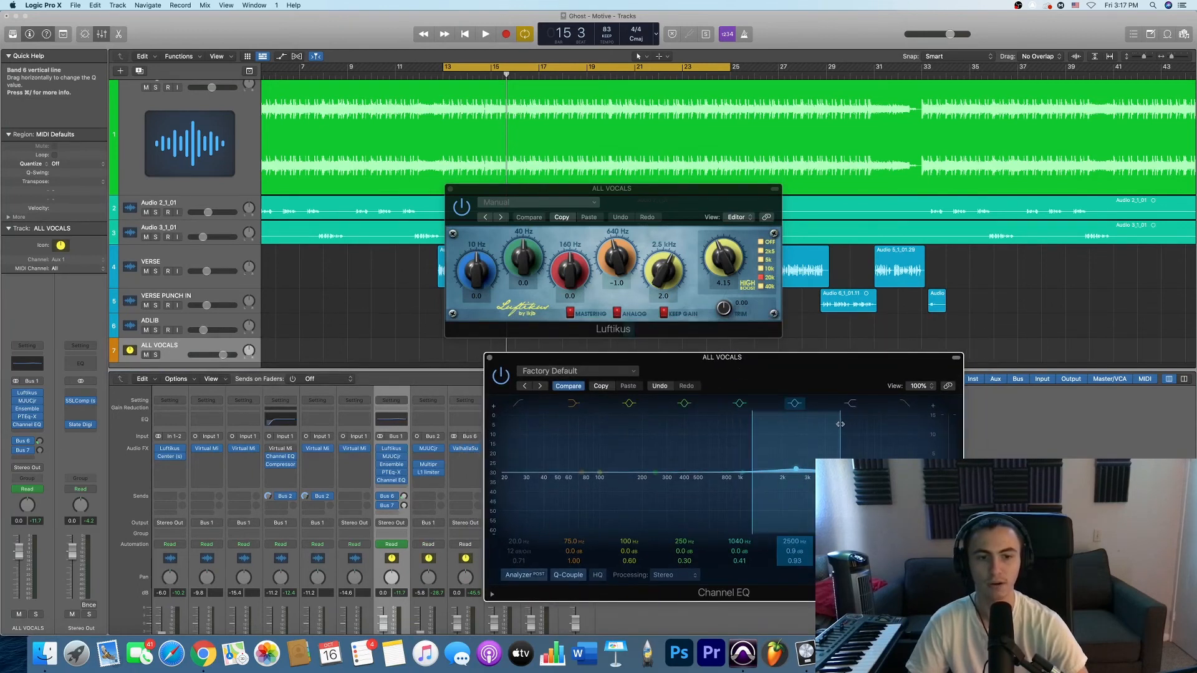
{"action": "left_click_drag", "start_coordinate": [797, 470], "coordinate": [796, 463]}
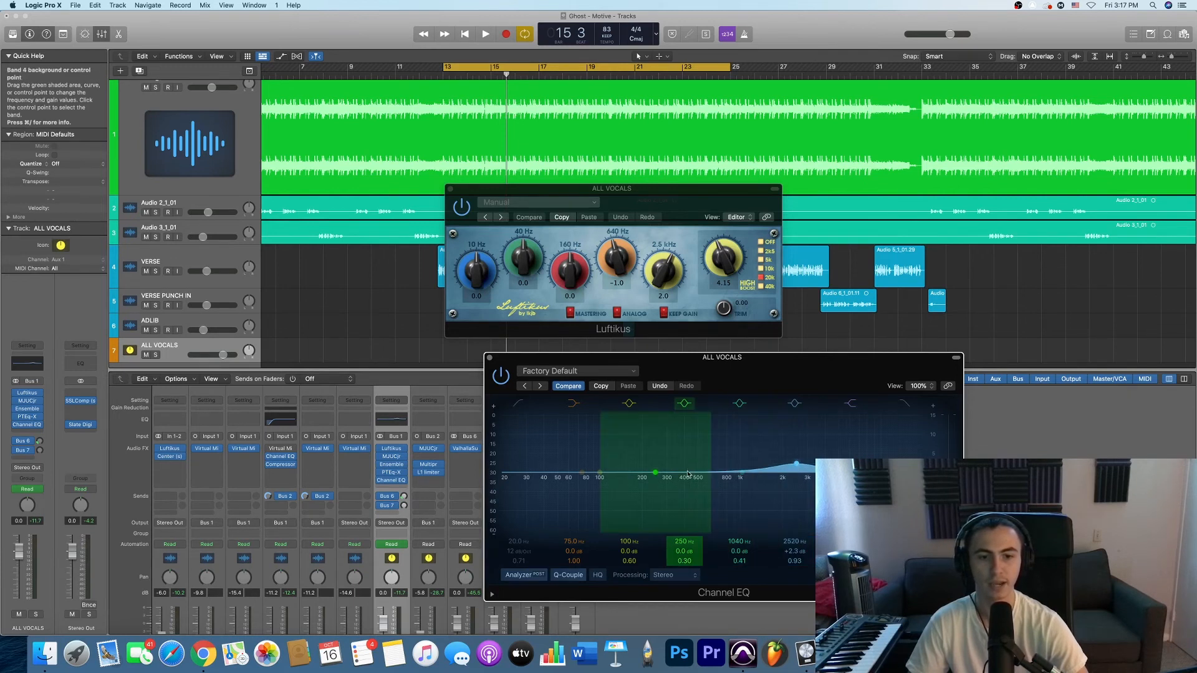
- Set Channel EQ band 4 to 645 Hz, +1.6 dB and a Q of 2.60, and lower band 6 to -1.7 dB
{"action": "mouse_move", "coordinate": [663, 474]}
{"action": "left_mouse_down"}
{"action": "mouse_move", "coordinate": [747, 482]}
{"action": "mouse_move", "coordinate": [716, 486]}
{"action": "left_mouse_up"}
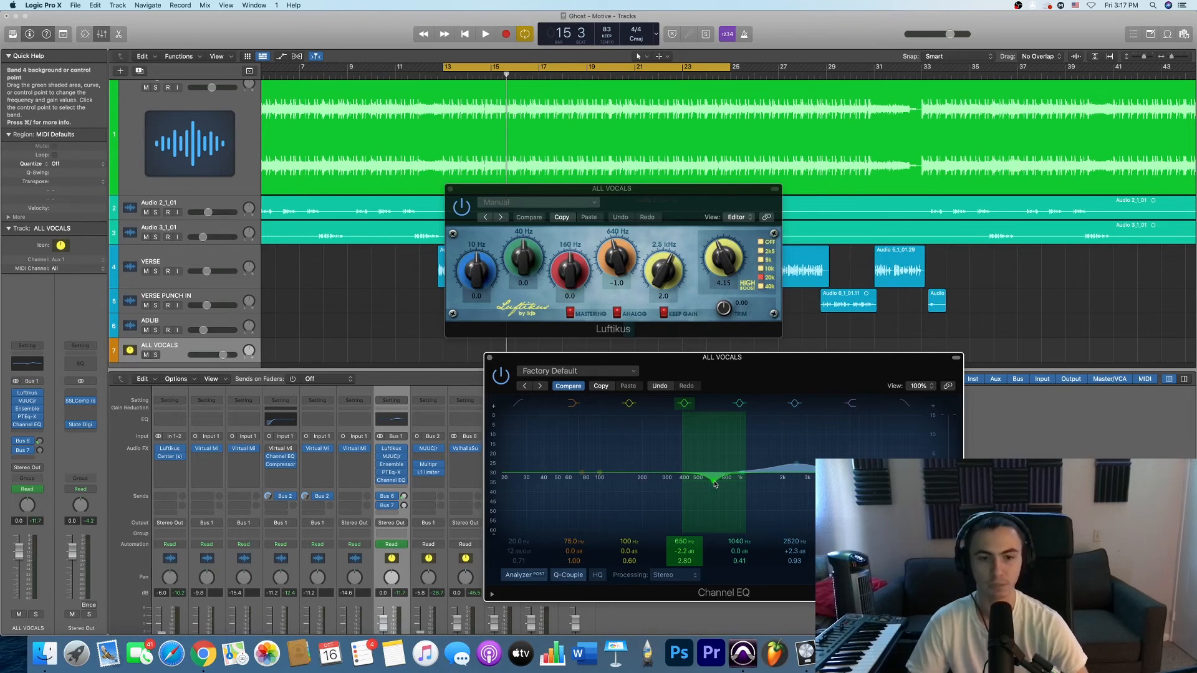
{"action": "left_click", "coordinate": [715, 484], "text": "alt"}
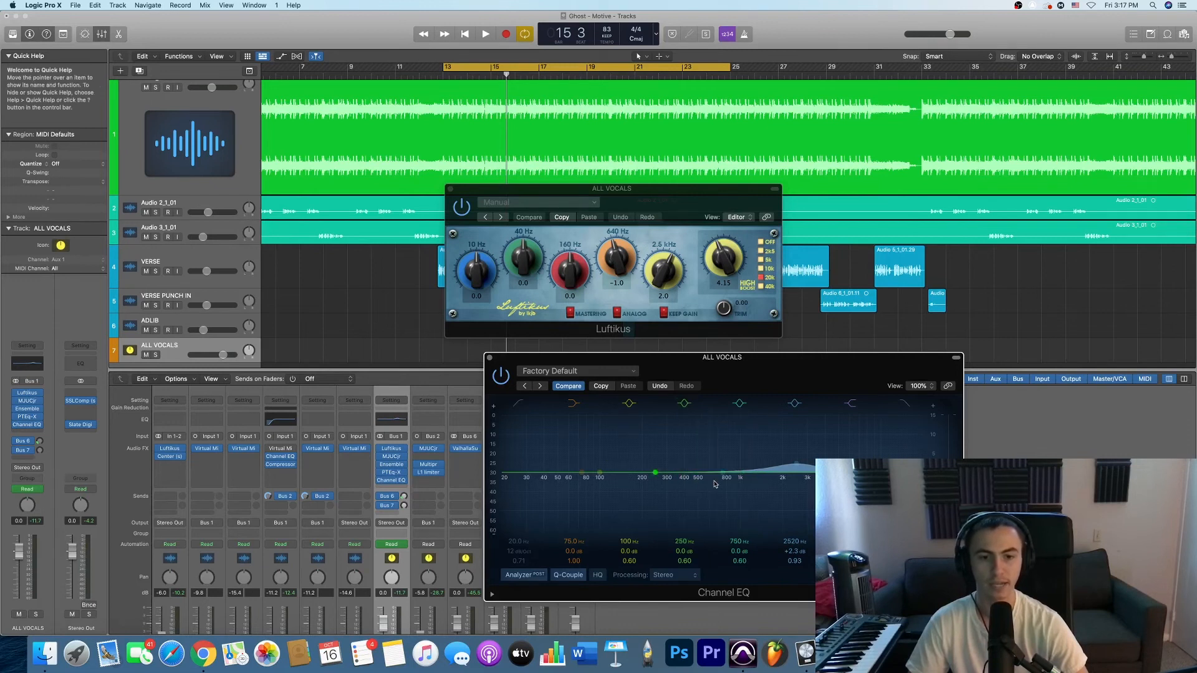
{"action": "left_click_drag", "start_coordinate": [655, 473], "coordinate": [712, 479]}
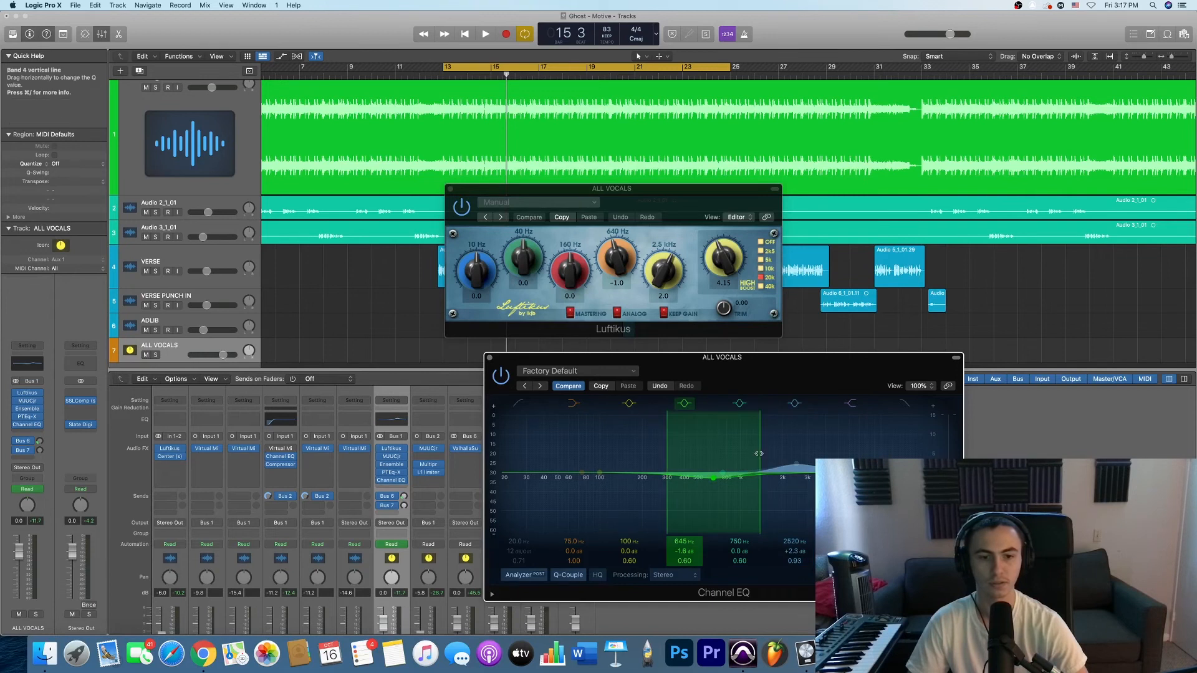
{"action": "left_click_drag", "start_coordinate": [684, 561], "coordinate": [687, 528]}
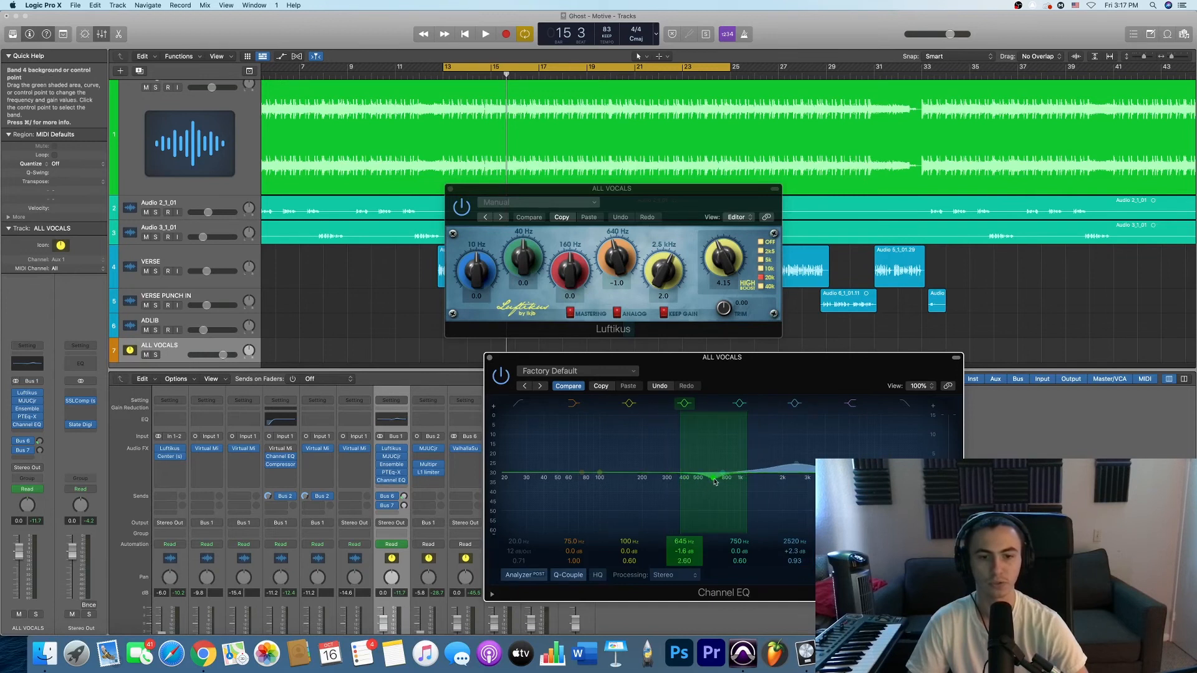
{"action": "left_click_drag", "start_coordinate": [715, 482], "coordinate": [714, 468]}
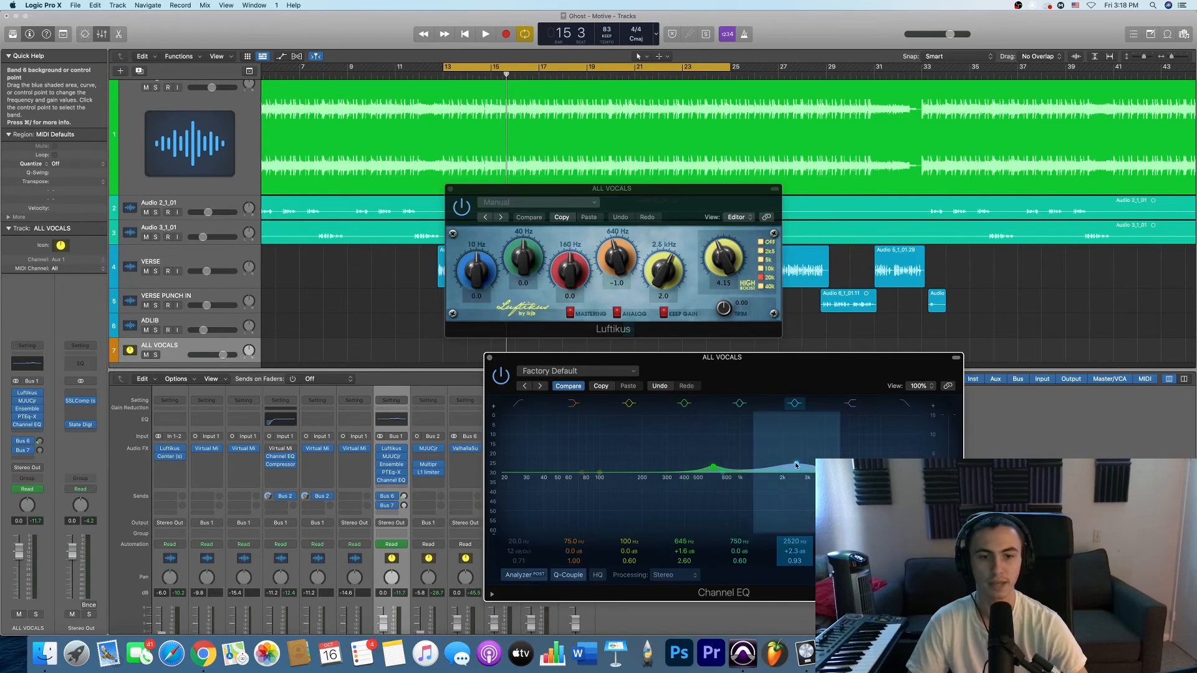
{"action": "left_click_drag", "start_coordinate": [796, 465], "coordinate": [797, 485]}
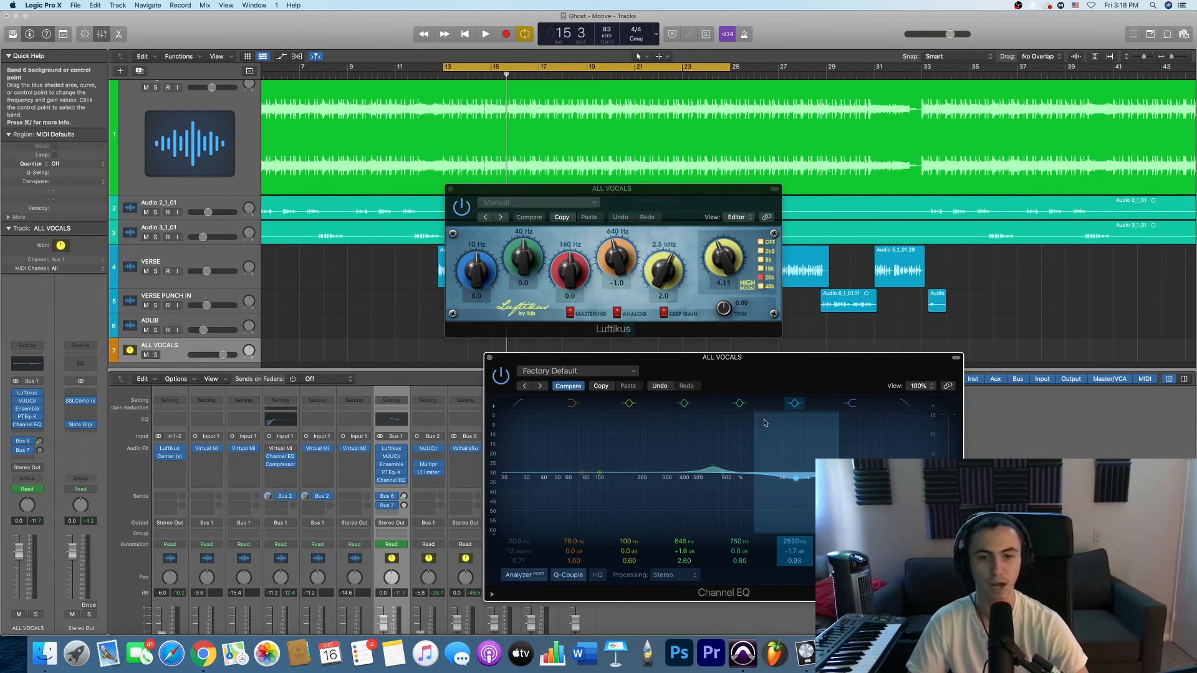
- Close and reopen the Channel EQ, and set band 6 to 4380 Hz at -1.6 dB and band 4 to 388 Hz at +1.4 dB
{"action": "left_click", "coordinate": [489, 359]}
{"action": "left_click", "coordinate": [404, 480]}
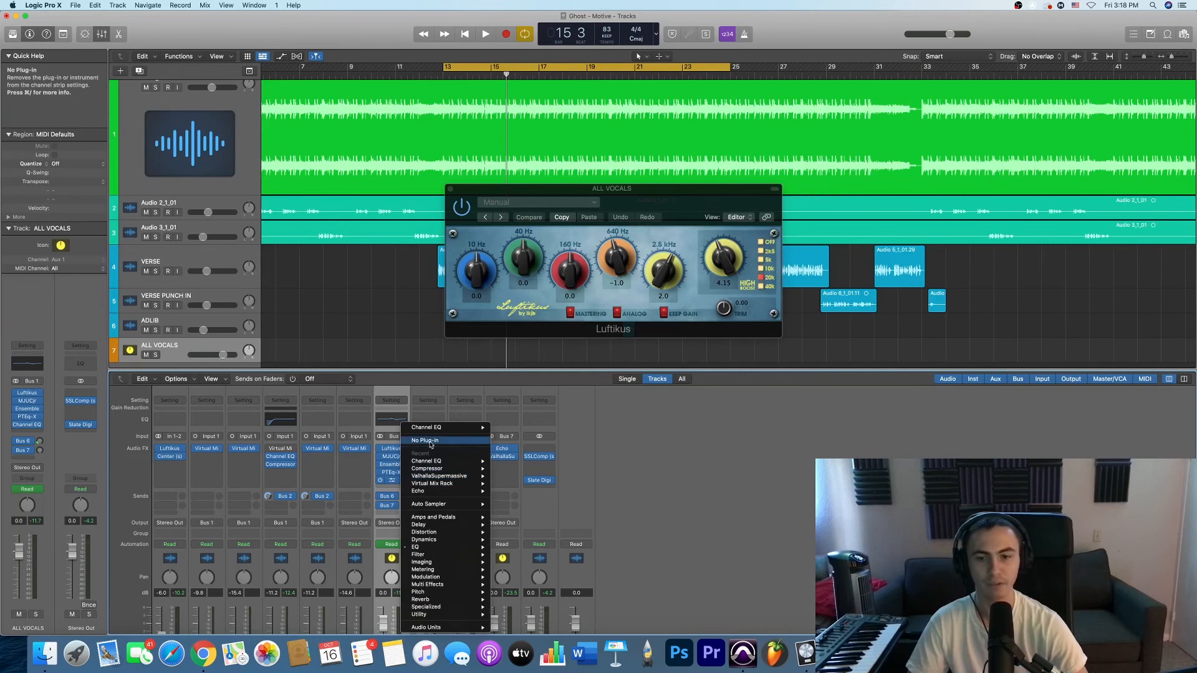
{"action": "left_click", "coordinate": [375, 486]}
{"action": "left_click", "coordinate": [391, 480]}
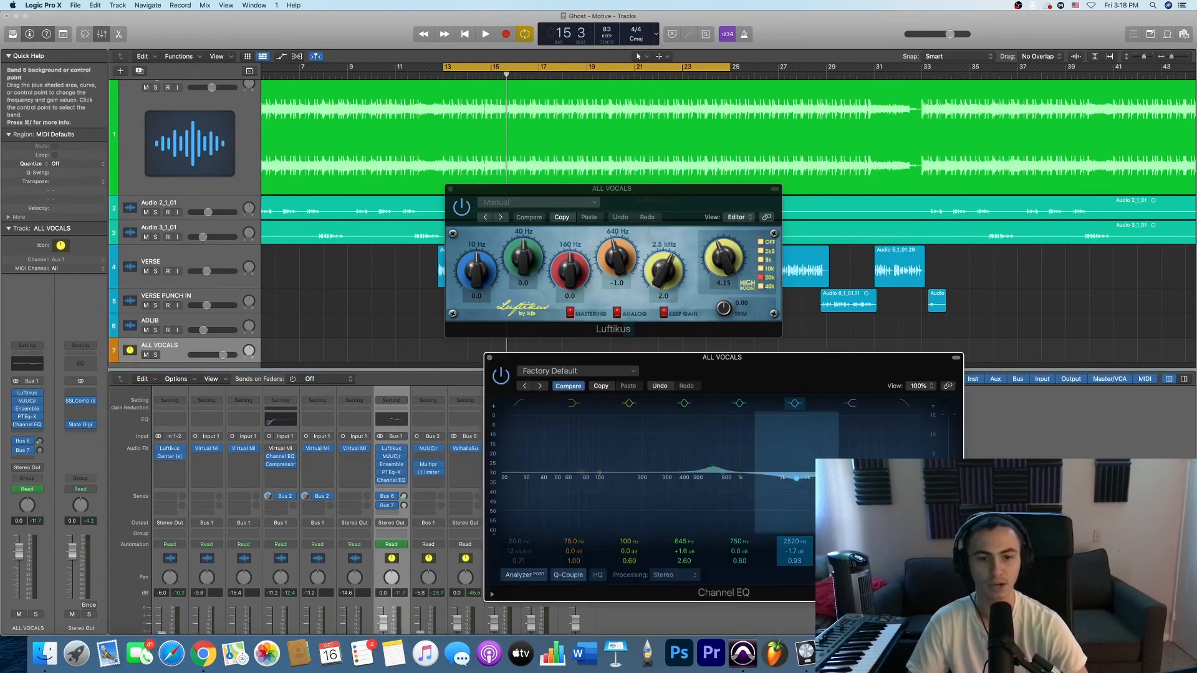
{"action": "left_click_drag", "start_coordinate": [796, 483], "coordinate": [829, 468]}
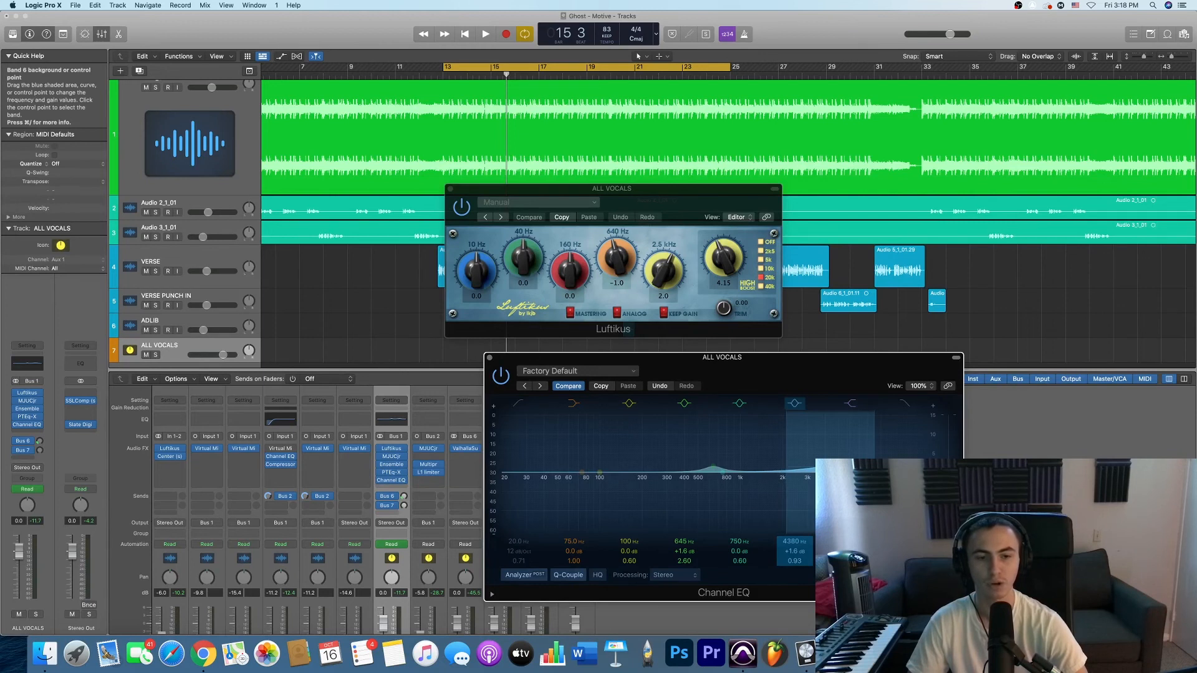
{"action": "left_click_drag", "start_coordinate": [713, 467], "coordinate": [683, 469]}
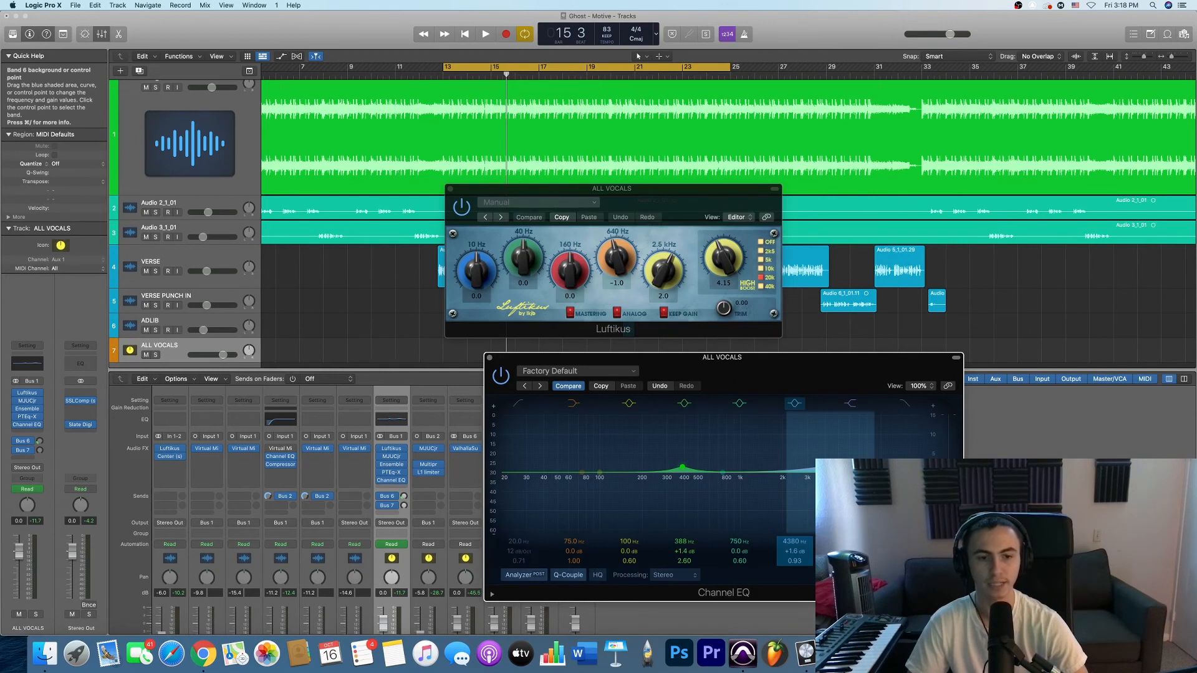
{"action": "left_click_drag", "start_coordinate": [830, 468], "coordinate": [830, 476]}
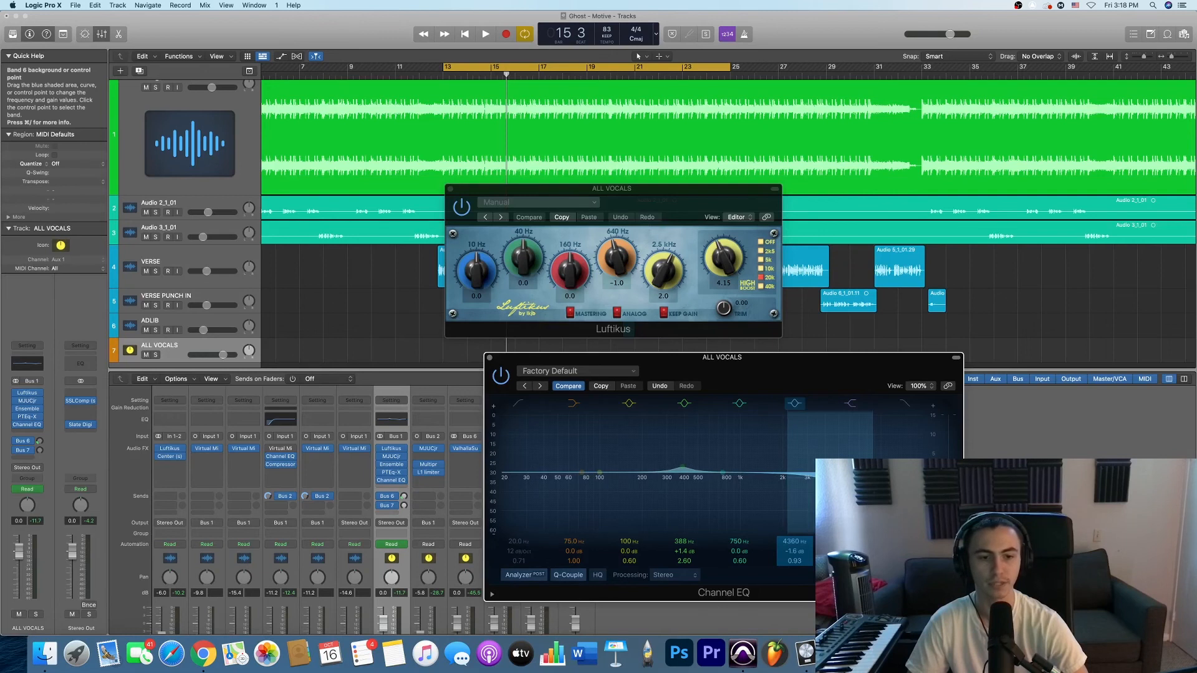
- Close the Channel EQ and remove it from the ALL VOCALS channel
{"action": "left_click", "coordinate": [490, 359]}
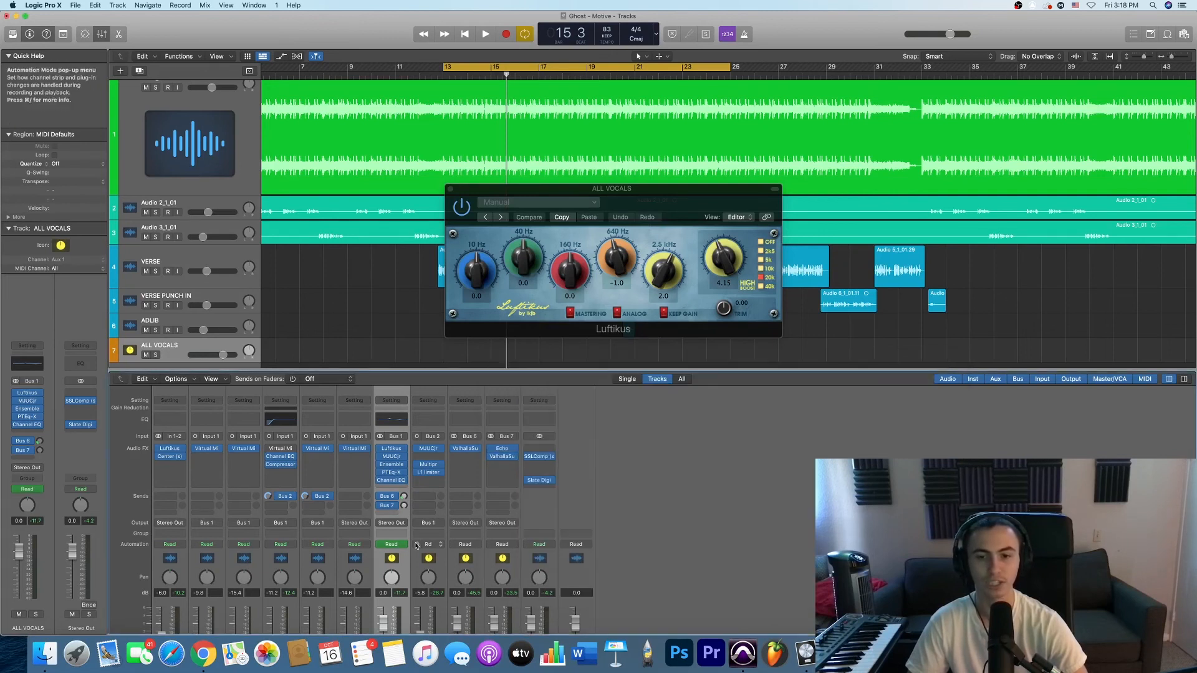
{"action": "left_click", "coordinate": [403, 481]}
{"action": "left_click", "coordinate": [433, 441]}
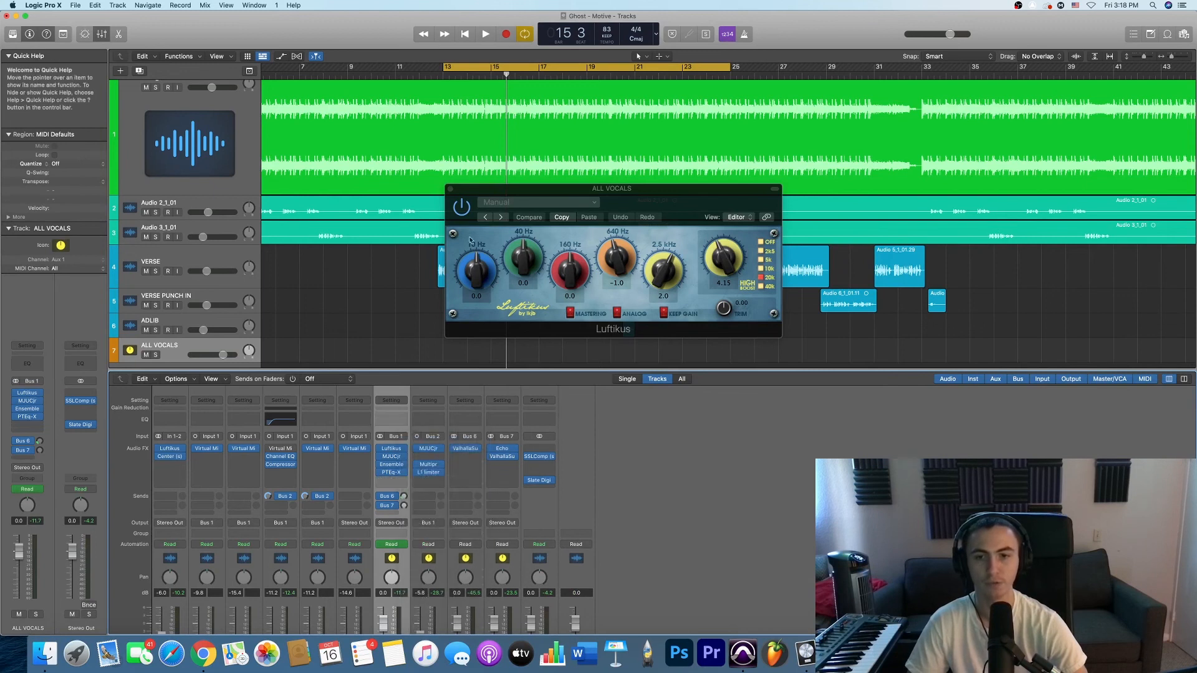
- Close Luftikus, look over the VERSE and ALL VOCALS channel strips in the mixer, and select the VERSE track
{"action": "left_click", "coordinate": [451, 188]}
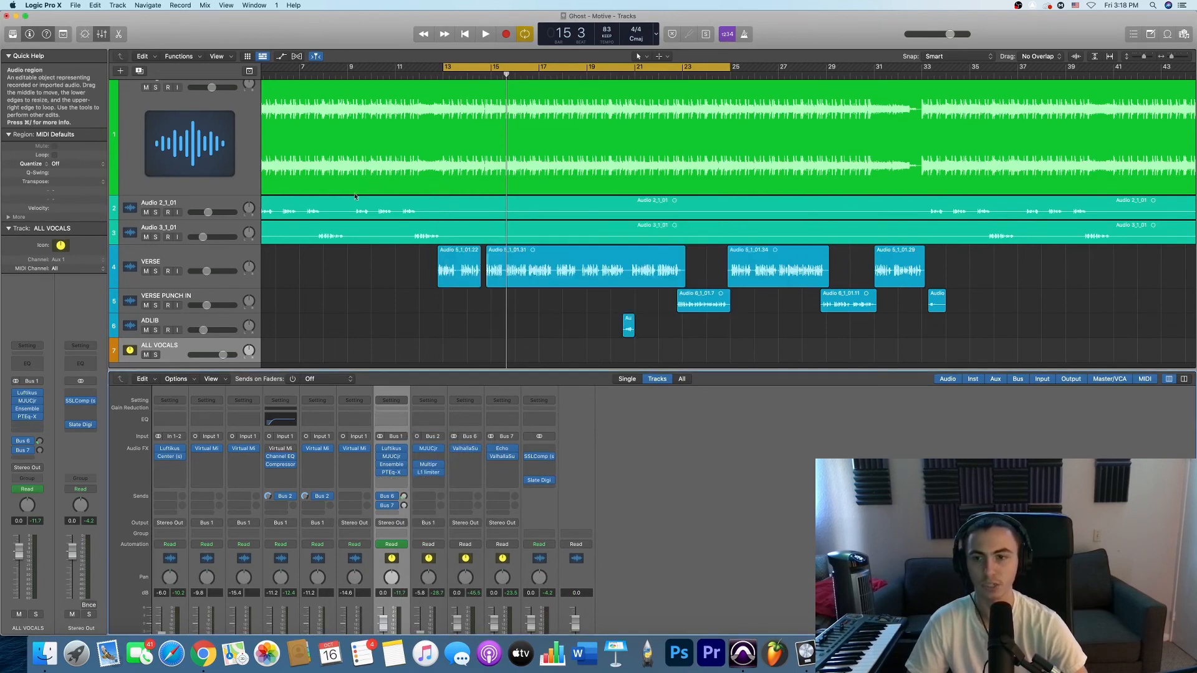
{"action": "left_click", "coordinate": [200, 258]}
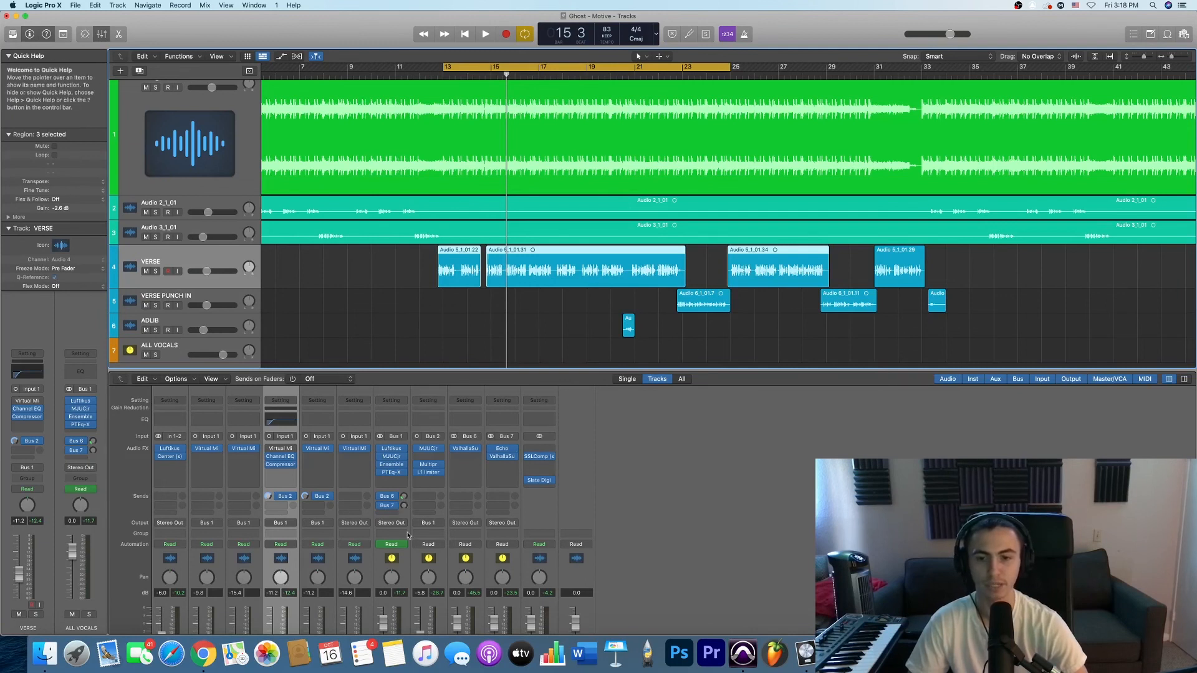
{"action": "scroll", "coordinate": [405, 552], "scroll_direction": "down", "scroll_amount": 3}
{"action": "left_click", "coordinate": [392, 626]}
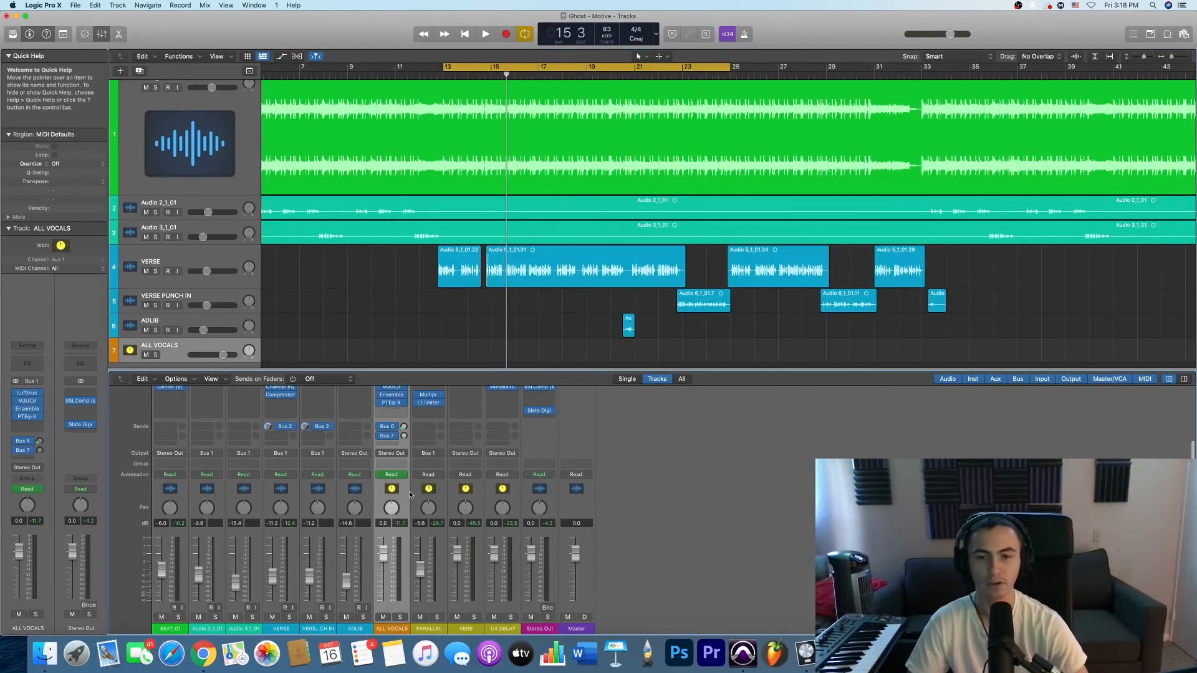
{"action": "scroll", "coordinate": [410, 494], "scroll_direction": "up", "scroll_amount": 2}
{"action": "scroll", "coordinate": [410, 493], "scroll_direction": "up", "scroll_amount": 1}
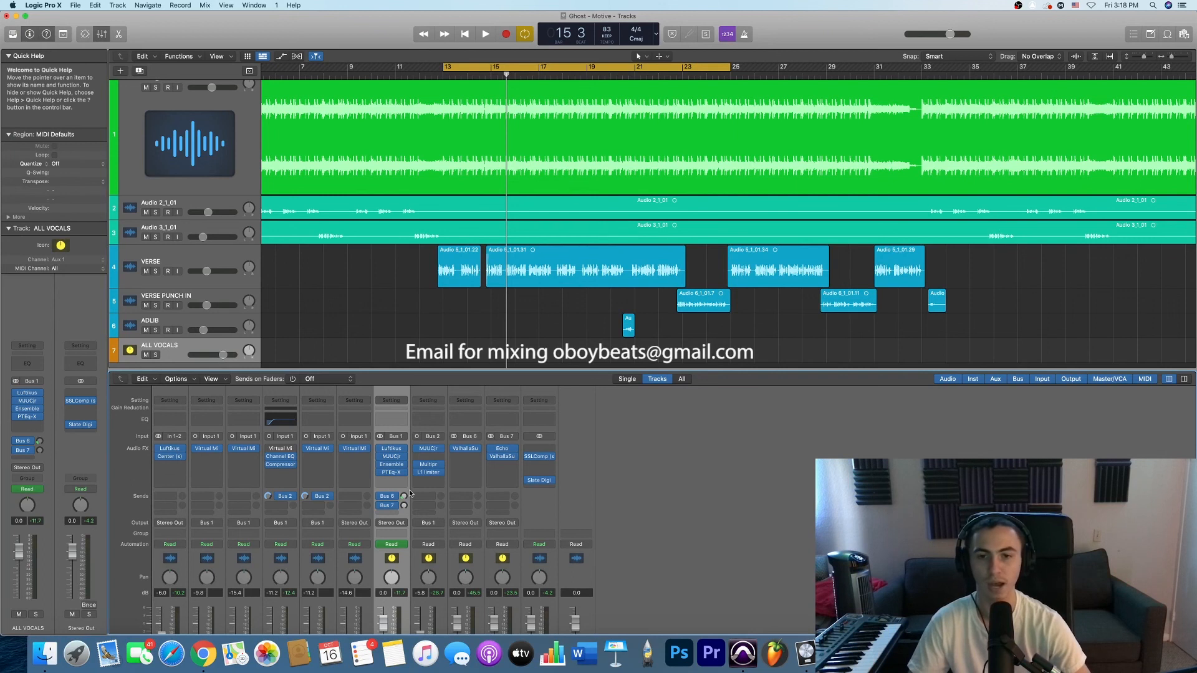
{"action": "left_click", "coordinate": [188, 255]}
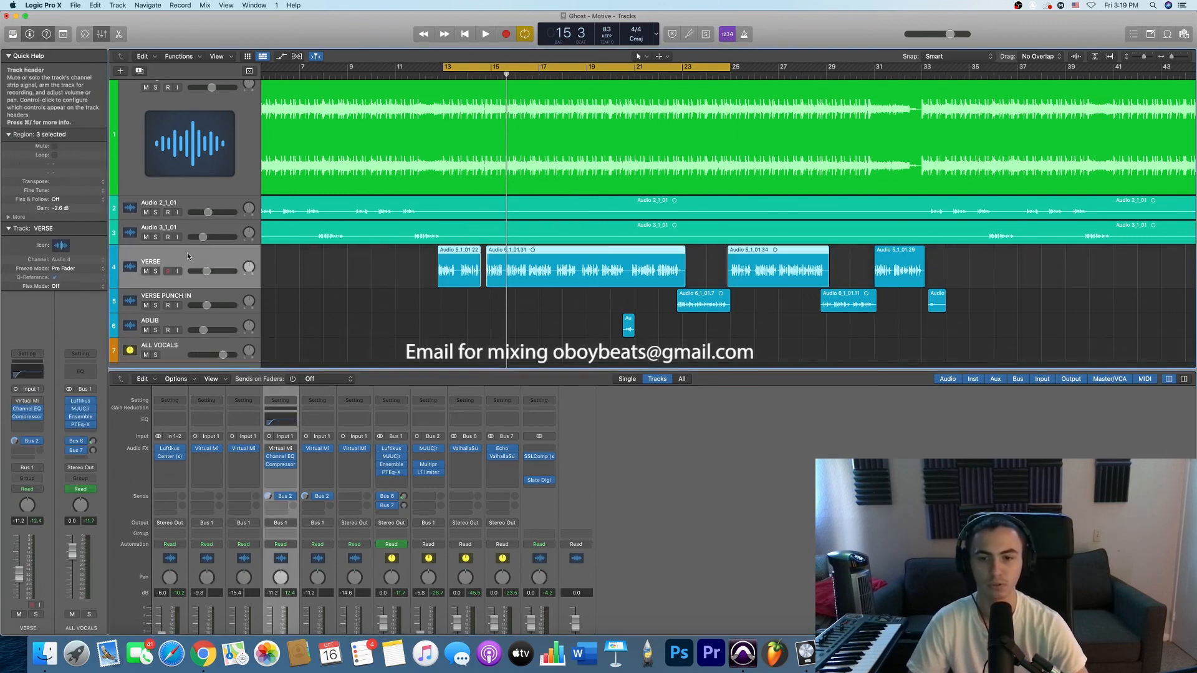